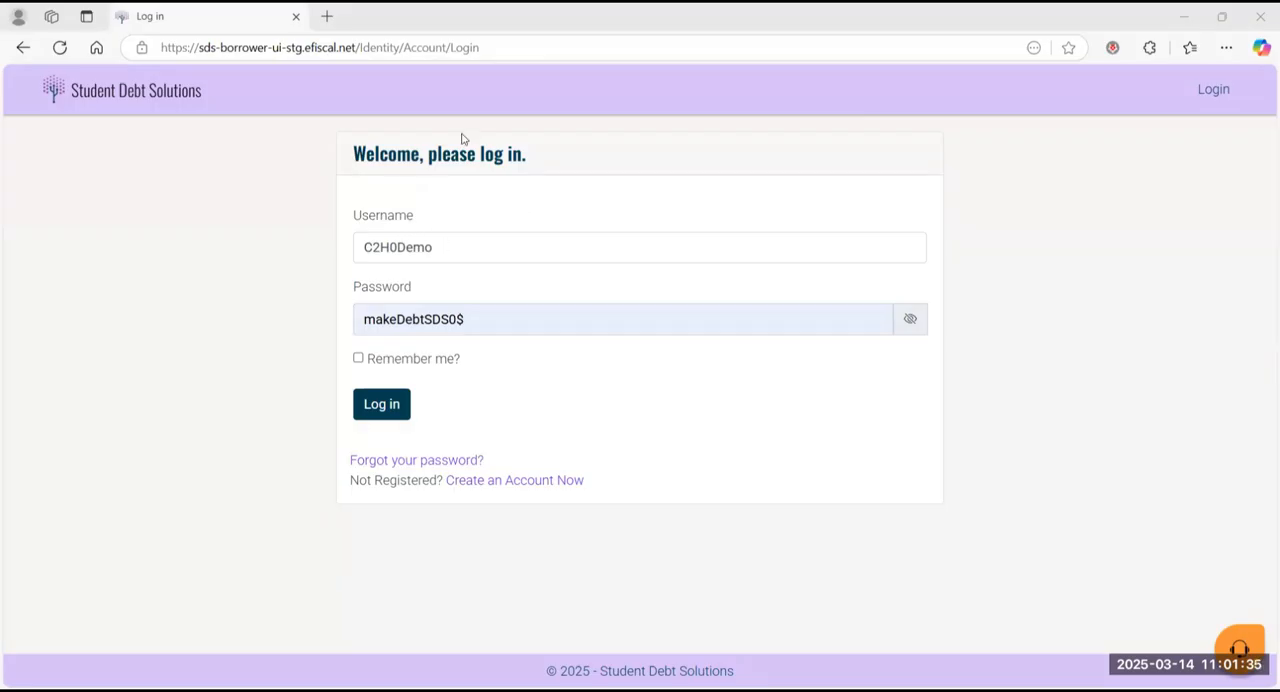
Step: Log in to the borrower portal with the prefilled credentials and decline saving the password in the browser
click(389, 410)
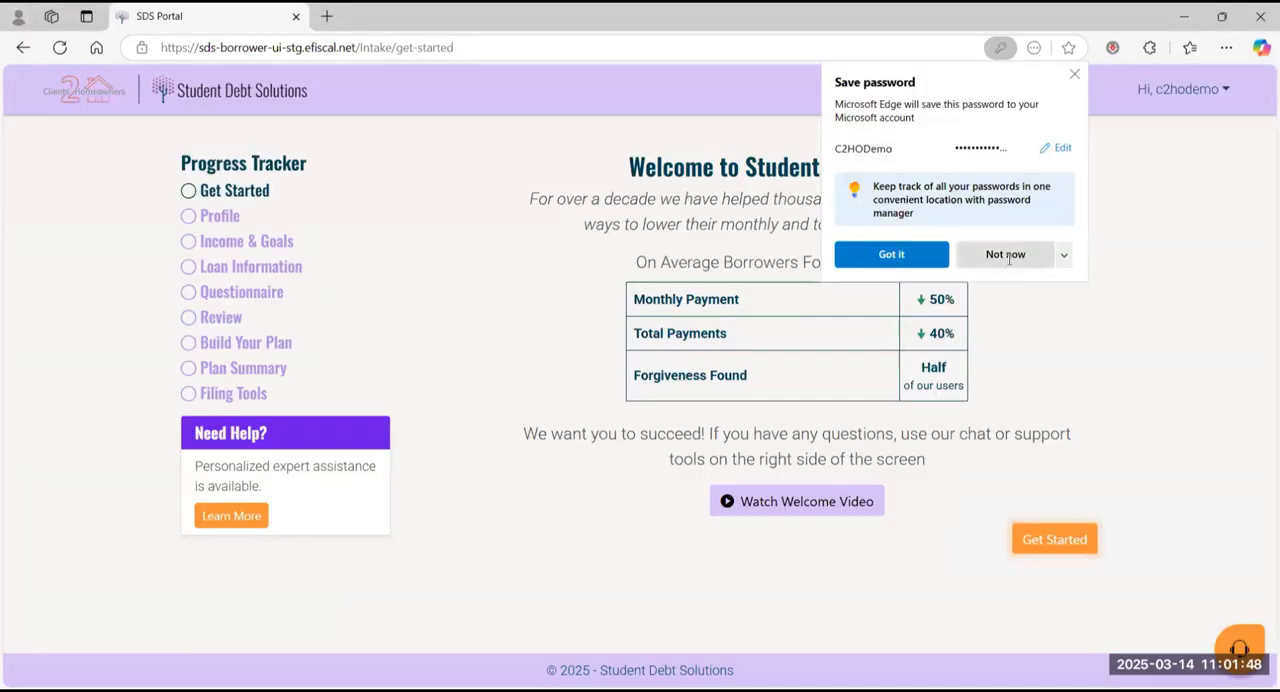
click(988, 494)
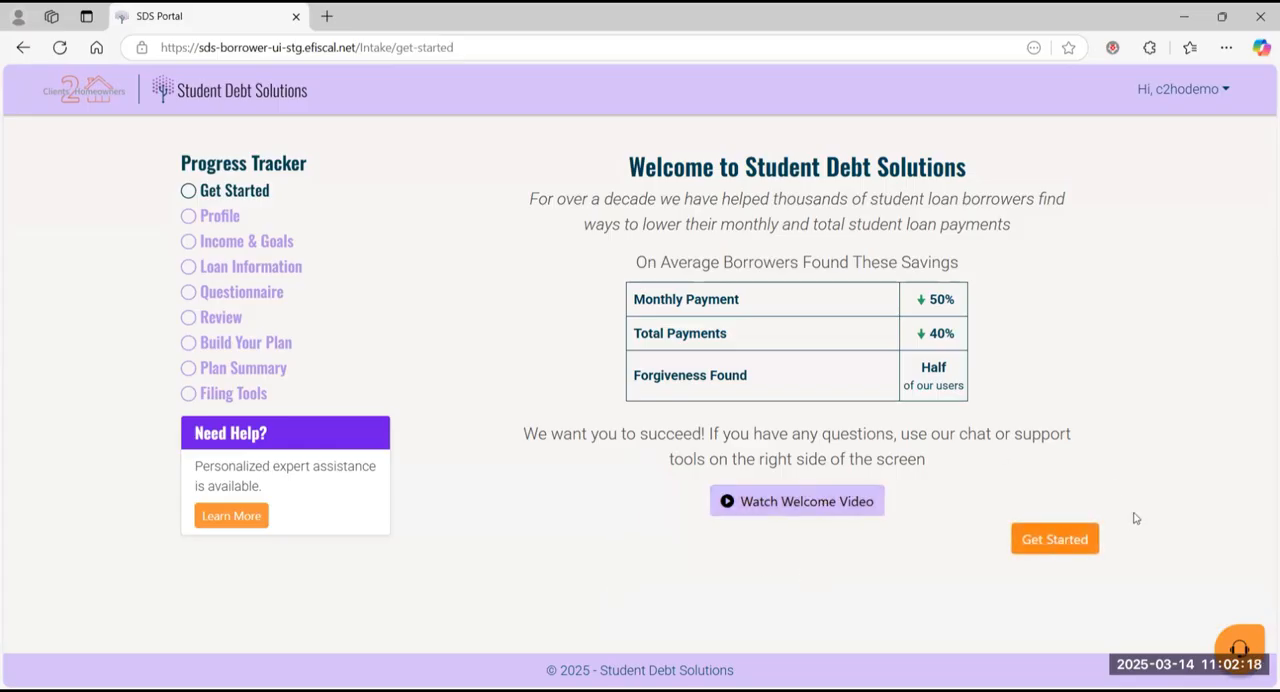
Step: View the chat assistance and FAQ options in the support widget and close it
click(1238, 648)
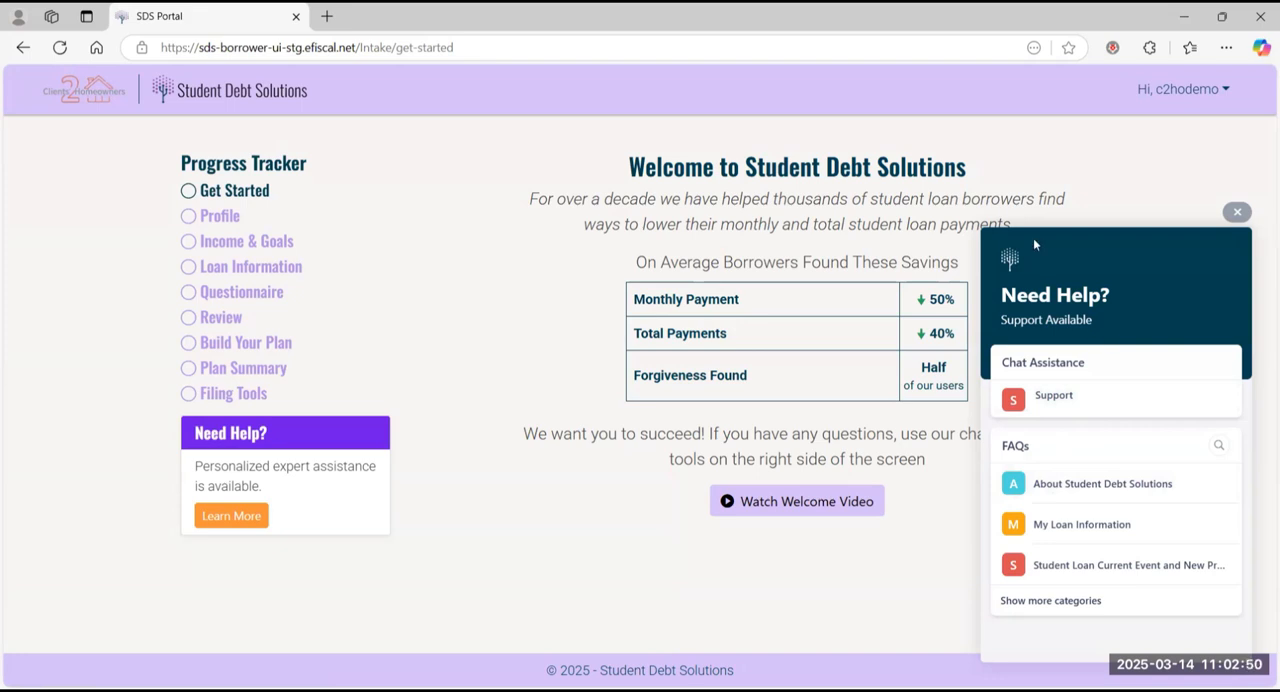
click(1237, 212)
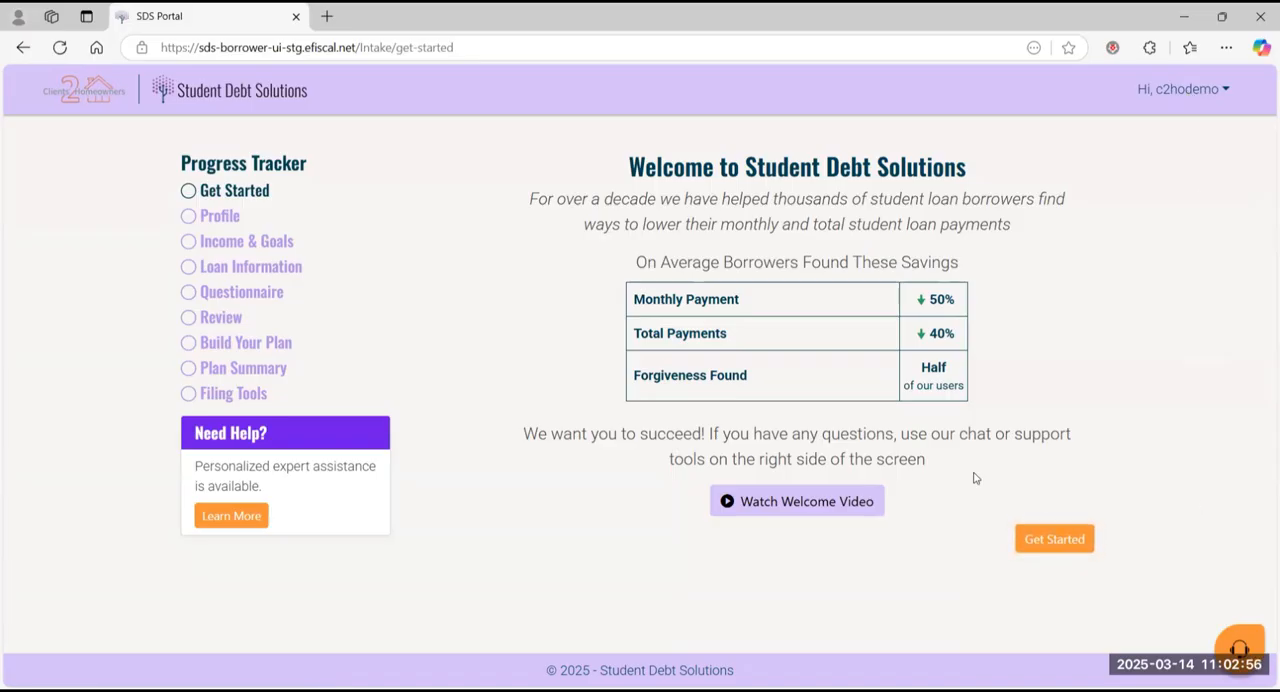
Step: Start the intake, set the profile's state to Florida and continue to Income & Goals
click(1082, 541)
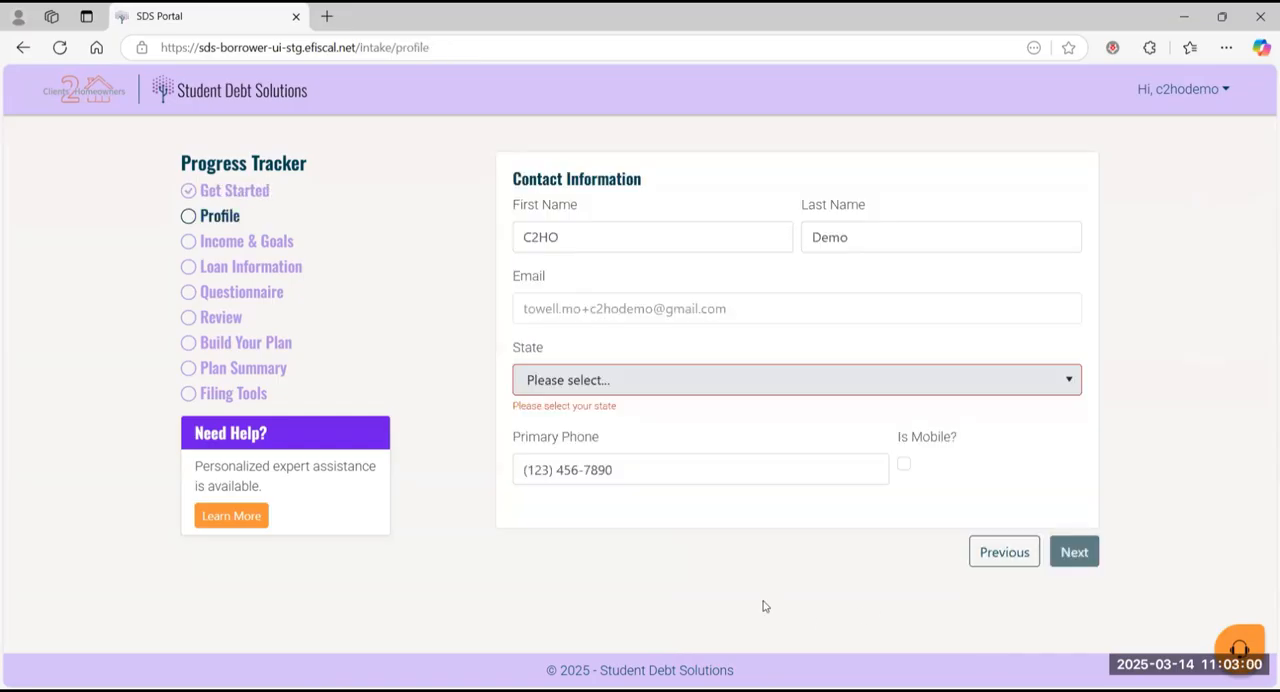
click(762, 376)
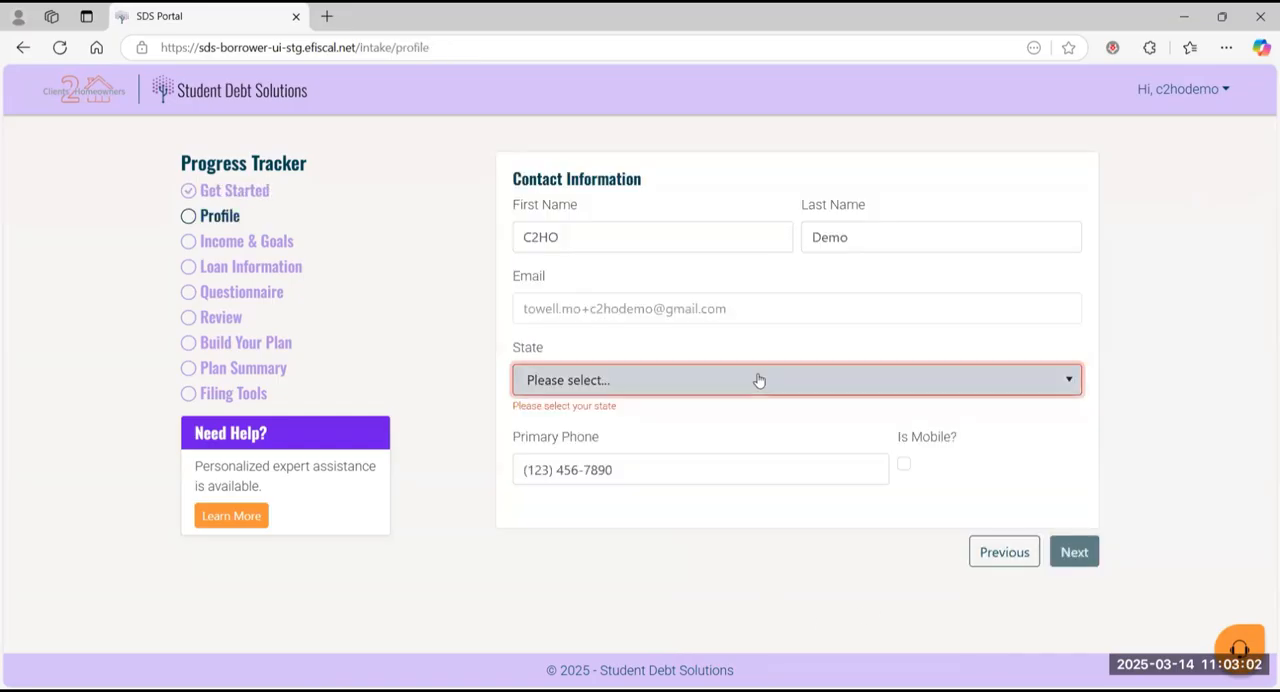
scroll(670, 517, down, 2)
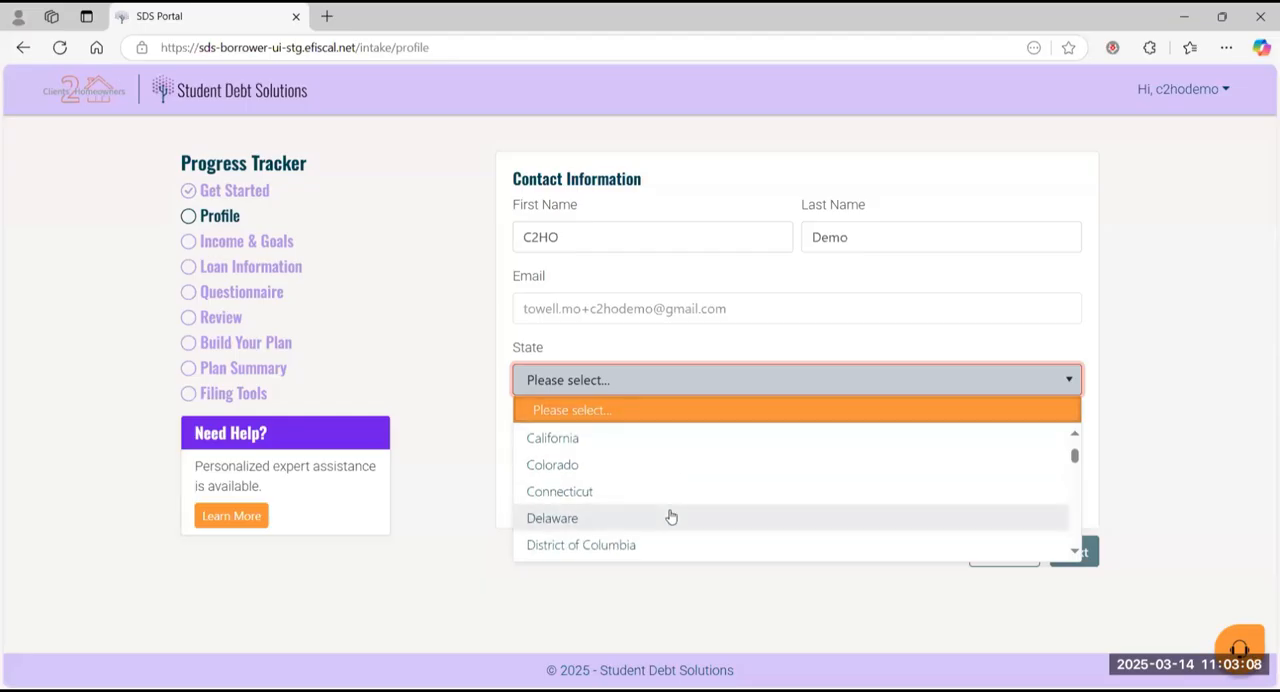
scroll(671, 517, down, 2)
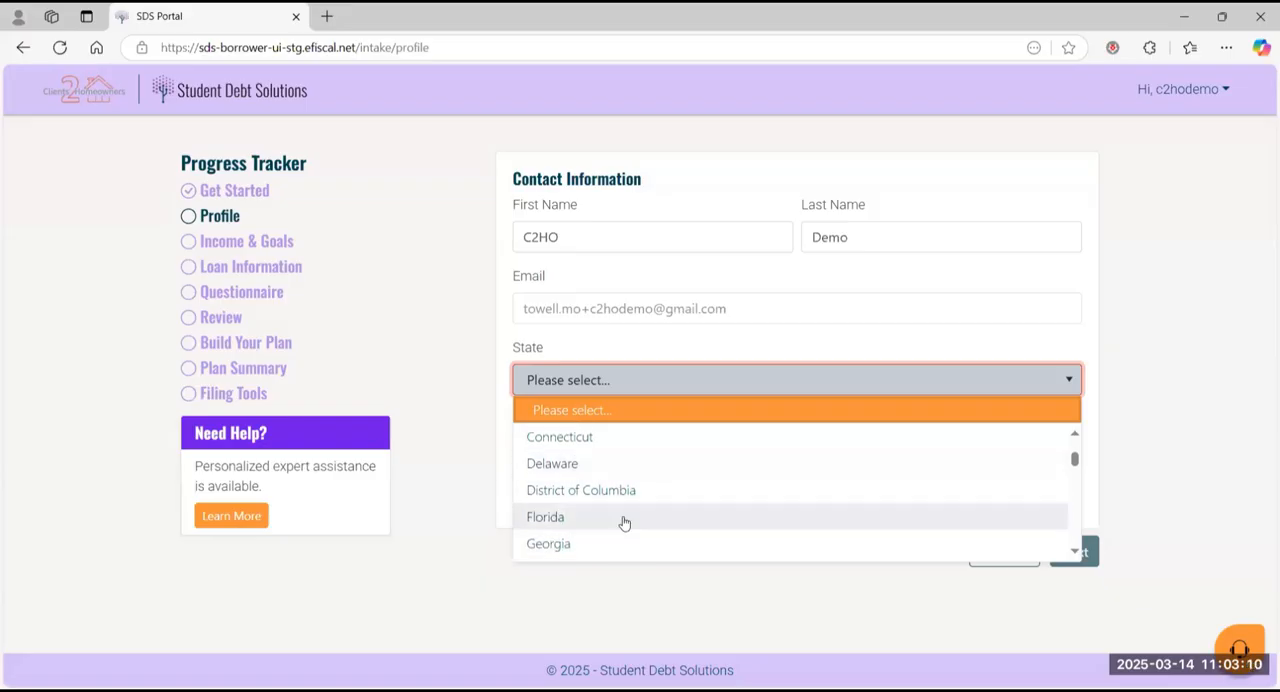
click(623, 522)
click(1078, 538)
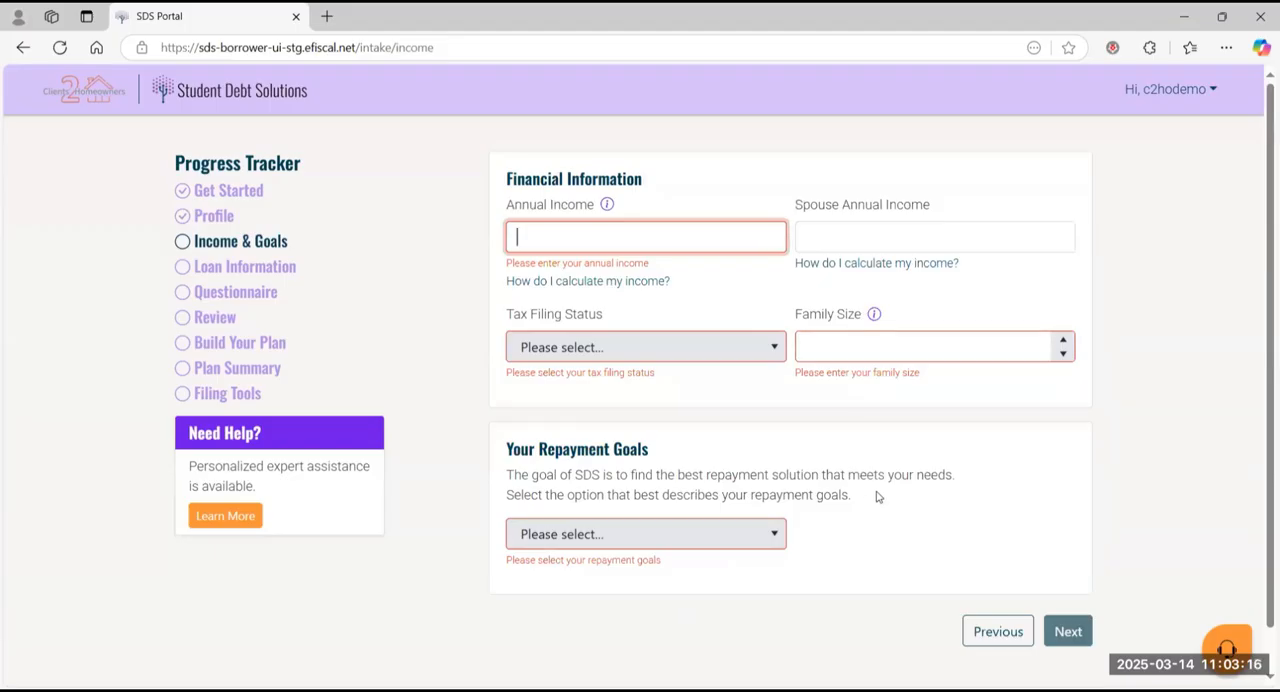
Step: Examine the Annual Income help and the Income Tool's Calculate Adjusted Gross Income section
mouse_move(607, 206)
click(632, 283)
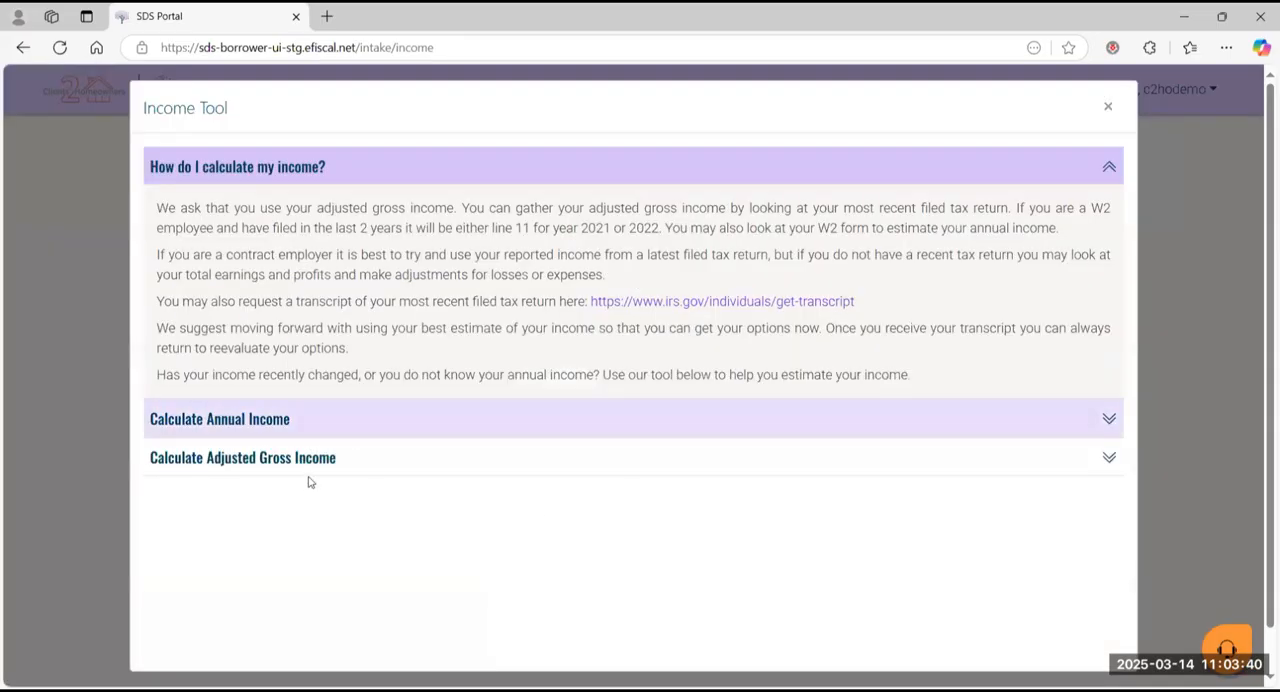
click(311, 470)
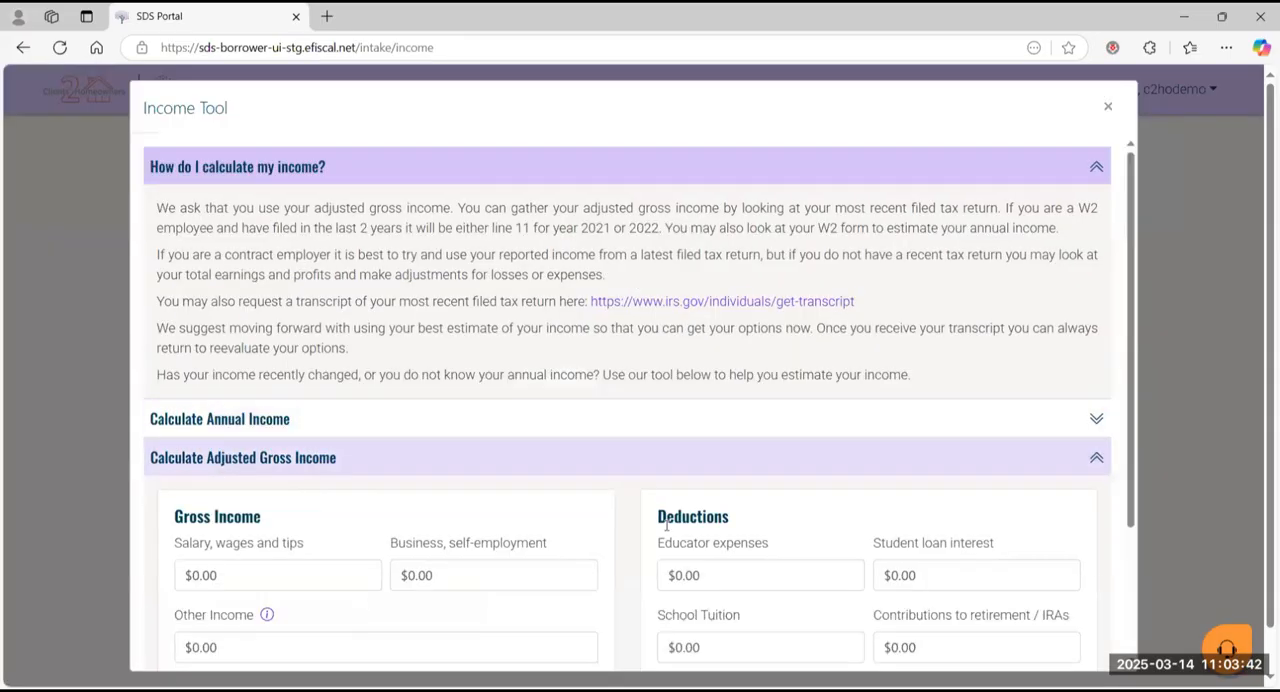
scroll(666, 525, down, 3)
scroll(666, 525, up, 3)
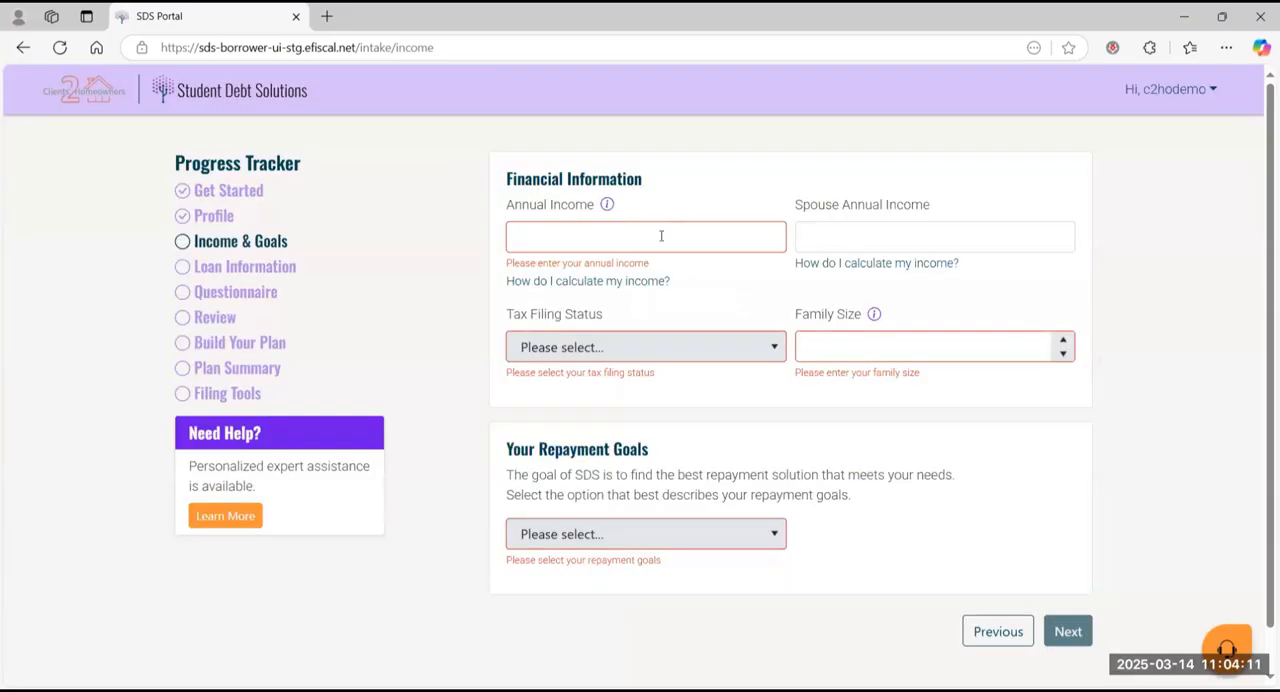
Step: Enter an annual income of $58,000 and a spouse annual income of $102,000
click(661, 235)
text(58)
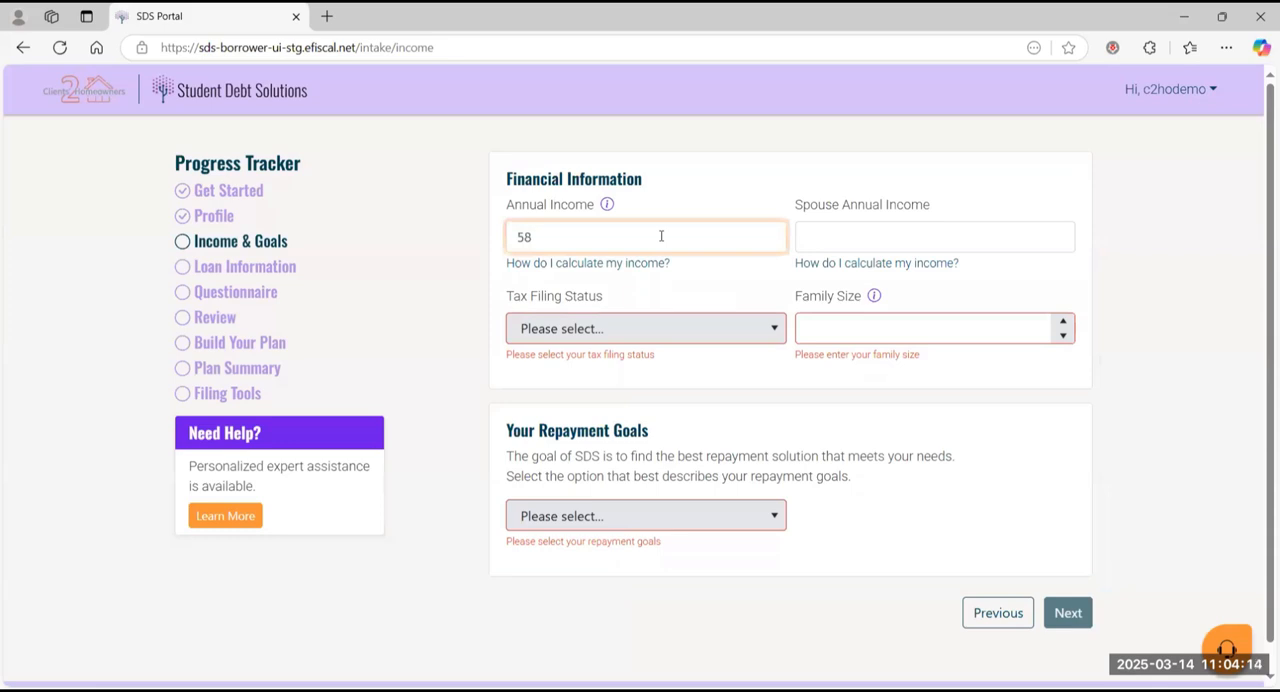
text(,000)
click(805, 235)
text(102,000)
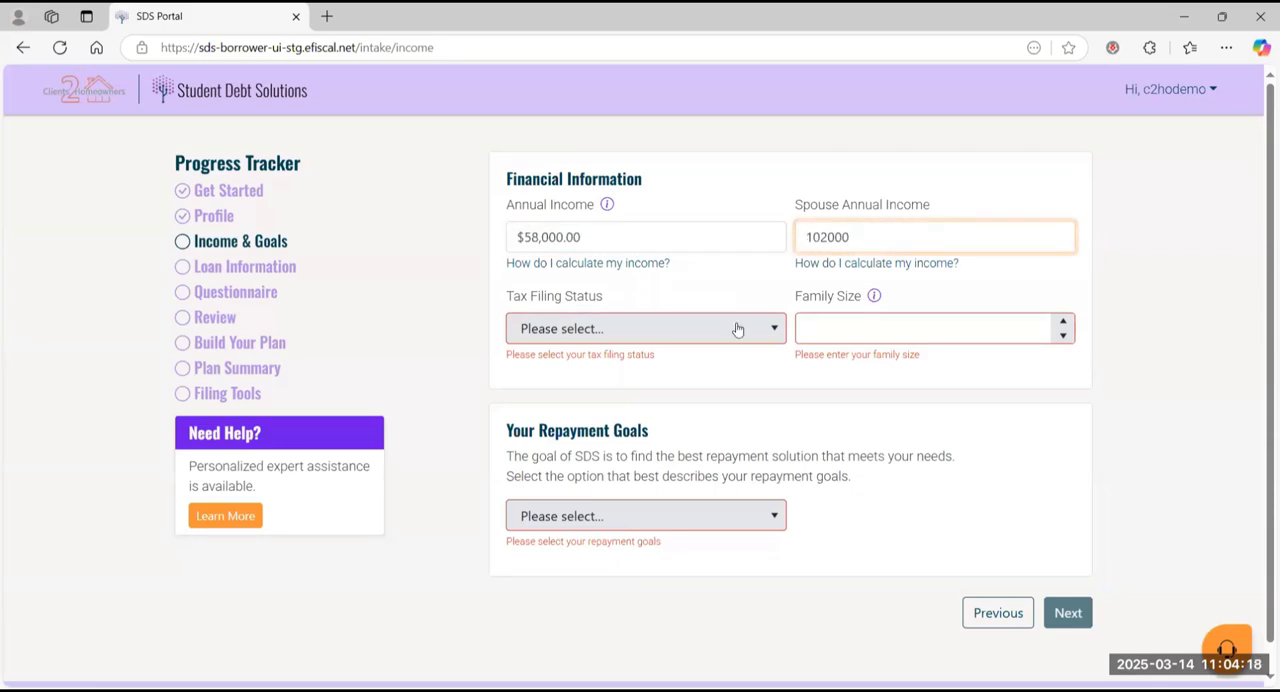
Step: Set the tax filing status to Married Filing Separate and the family size to 4
click(734, 332)
click(700, 471)
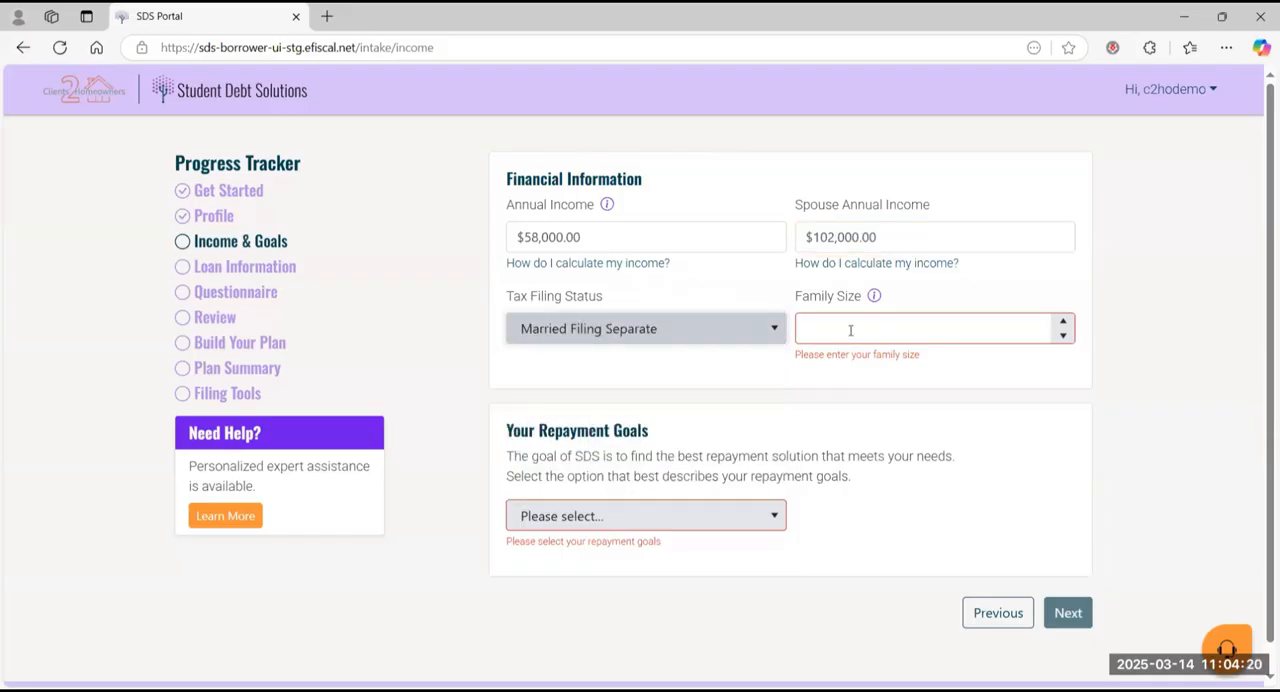
click(850, 330)
text(4)
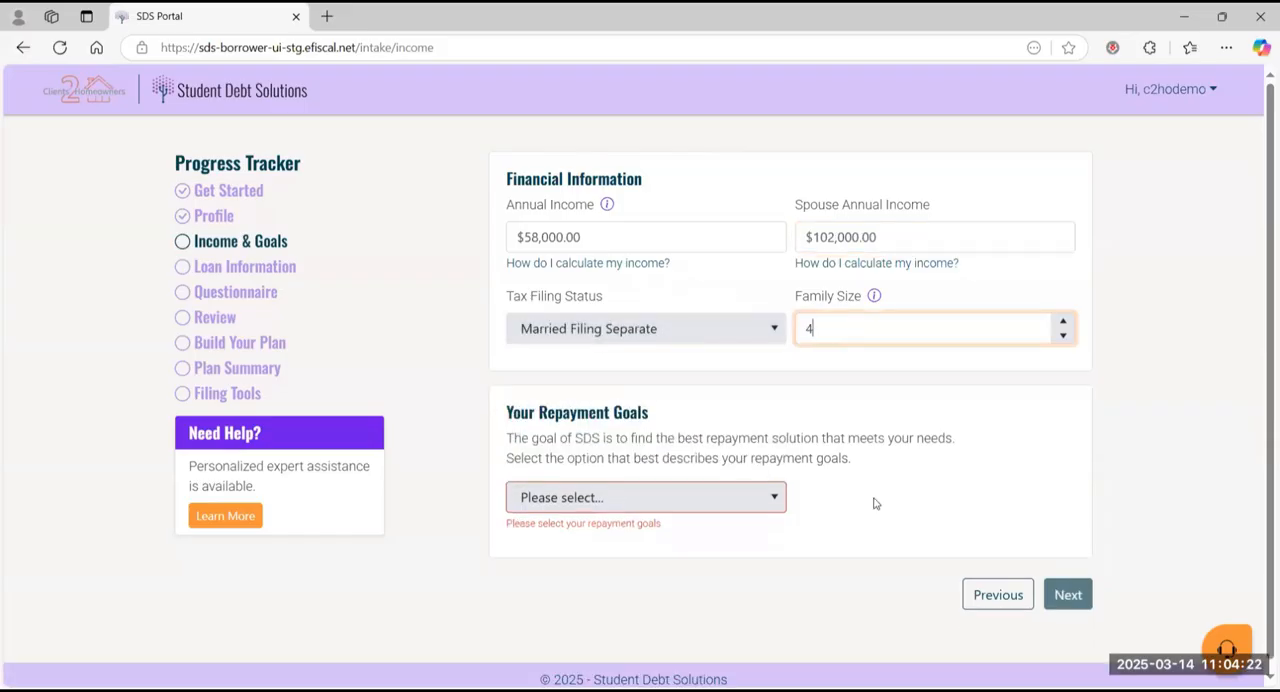
Step: Choose Lowest Monthly Payment as the repayment goal and continue to Loan Information
click(706, 497)
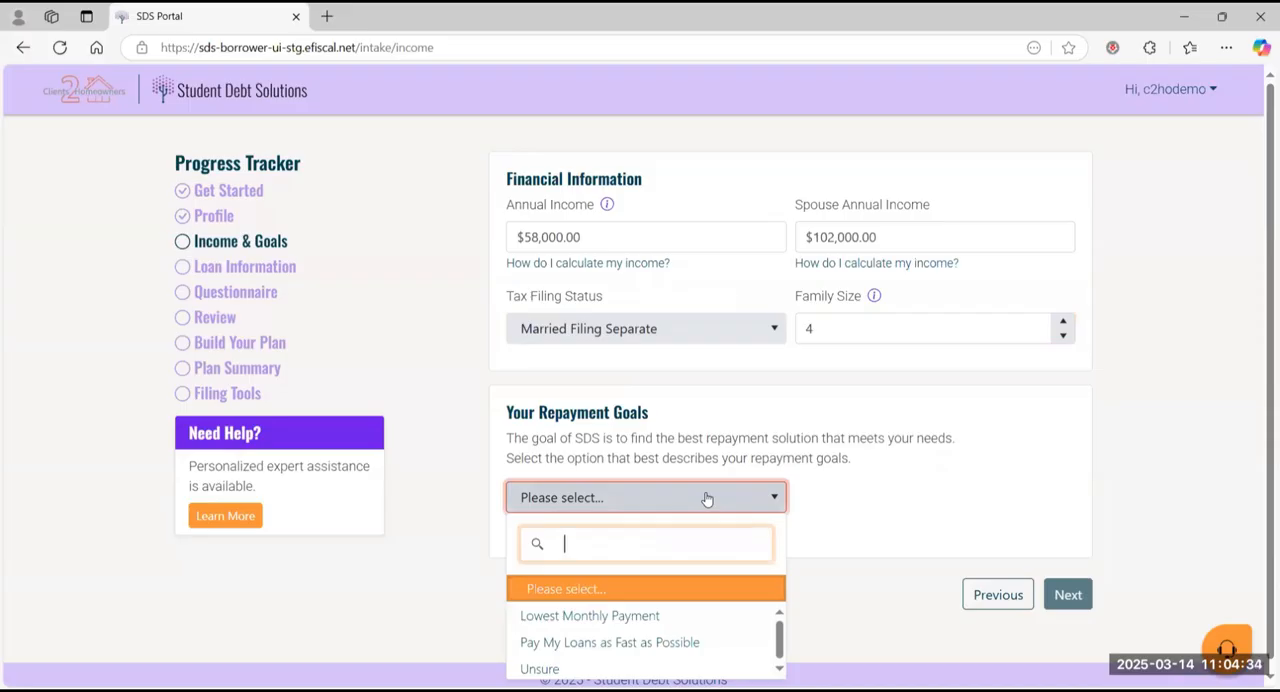
click(617, 620)
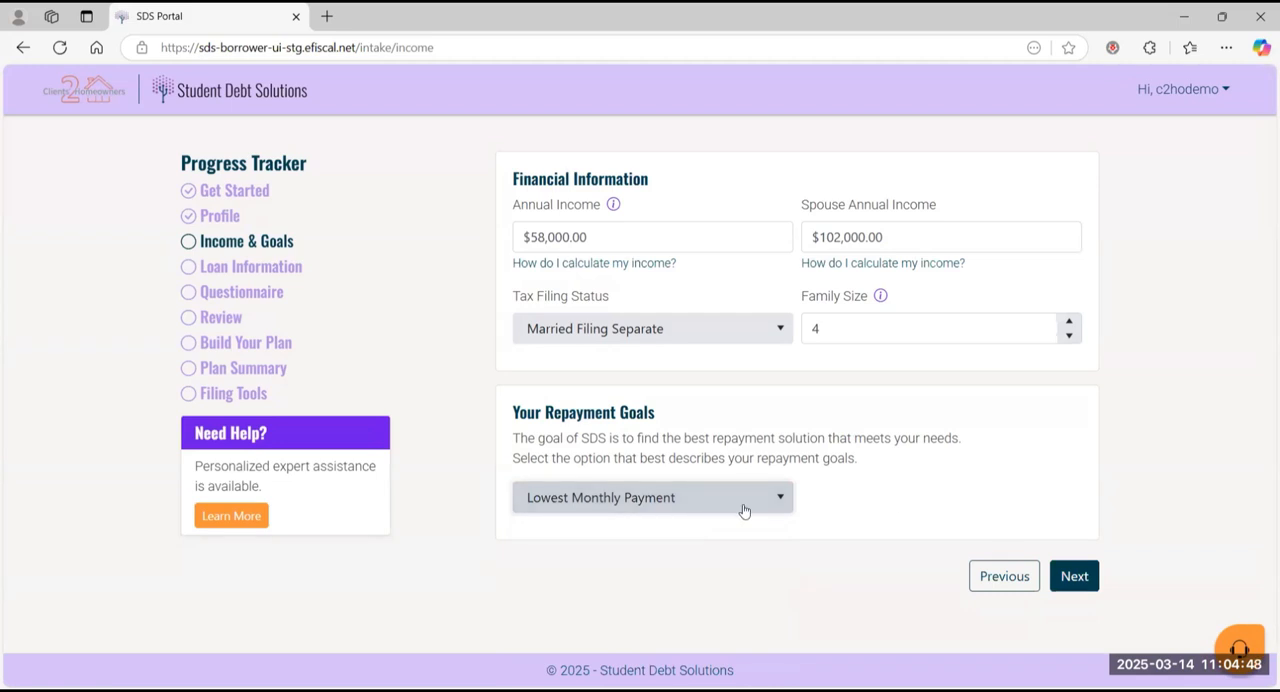
click(1076, 578)
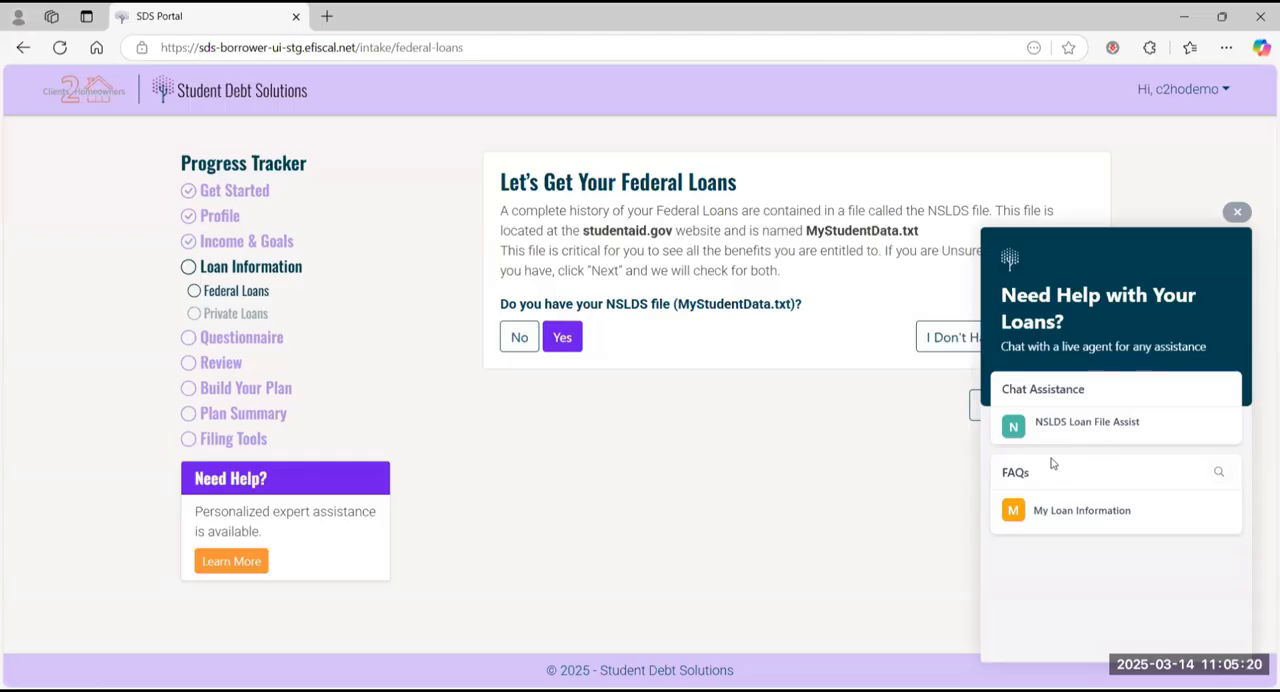
Step: Dismiss the loan help widget and view the options offered for a borrower without the NSLDS file
click(1237, 212)
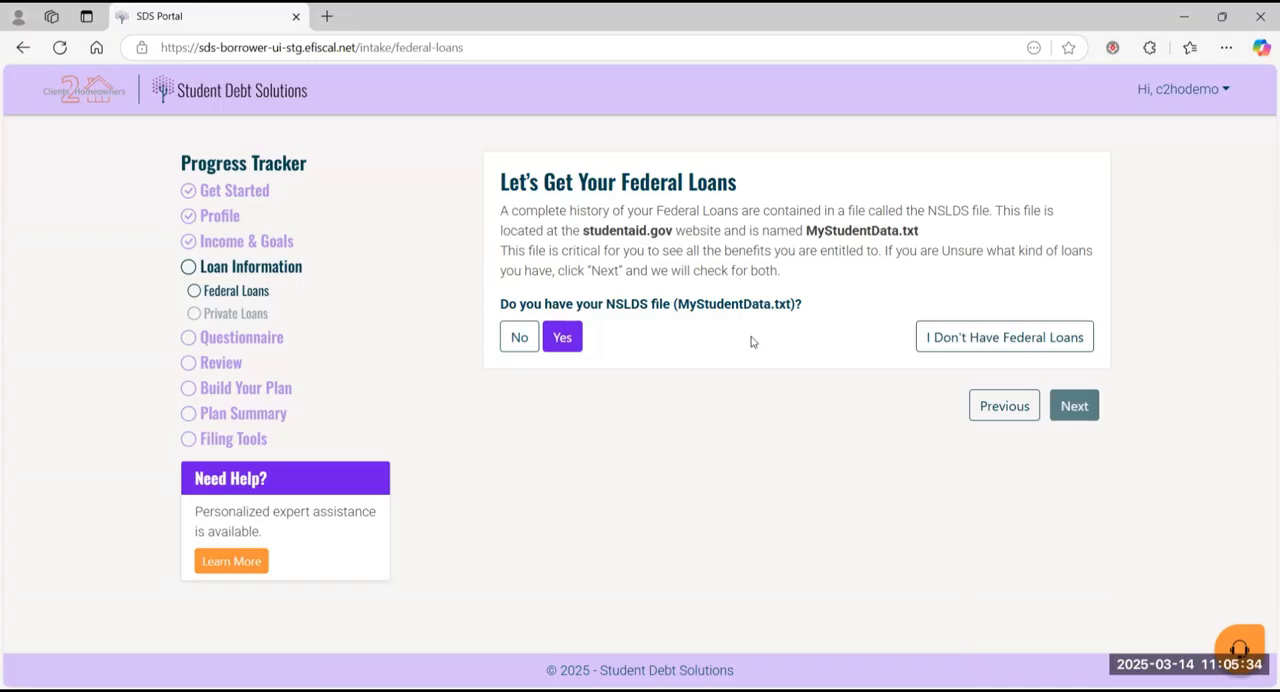
click(525, 337)
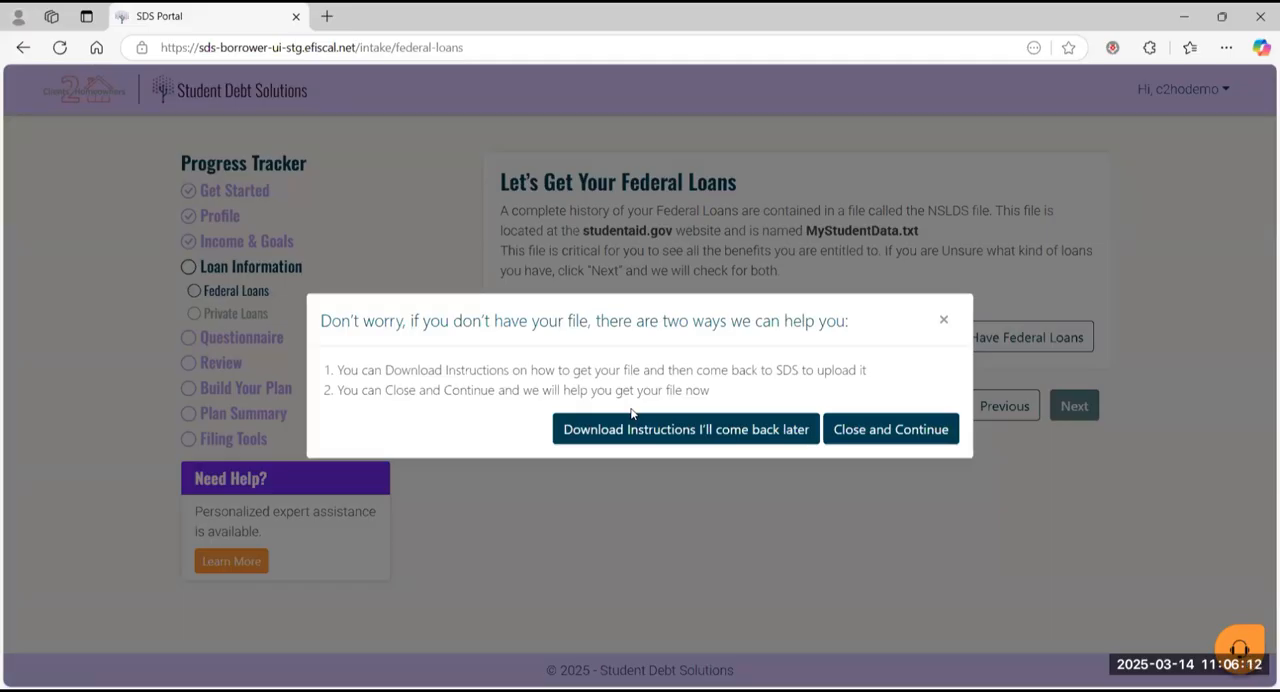
click(943, 320)
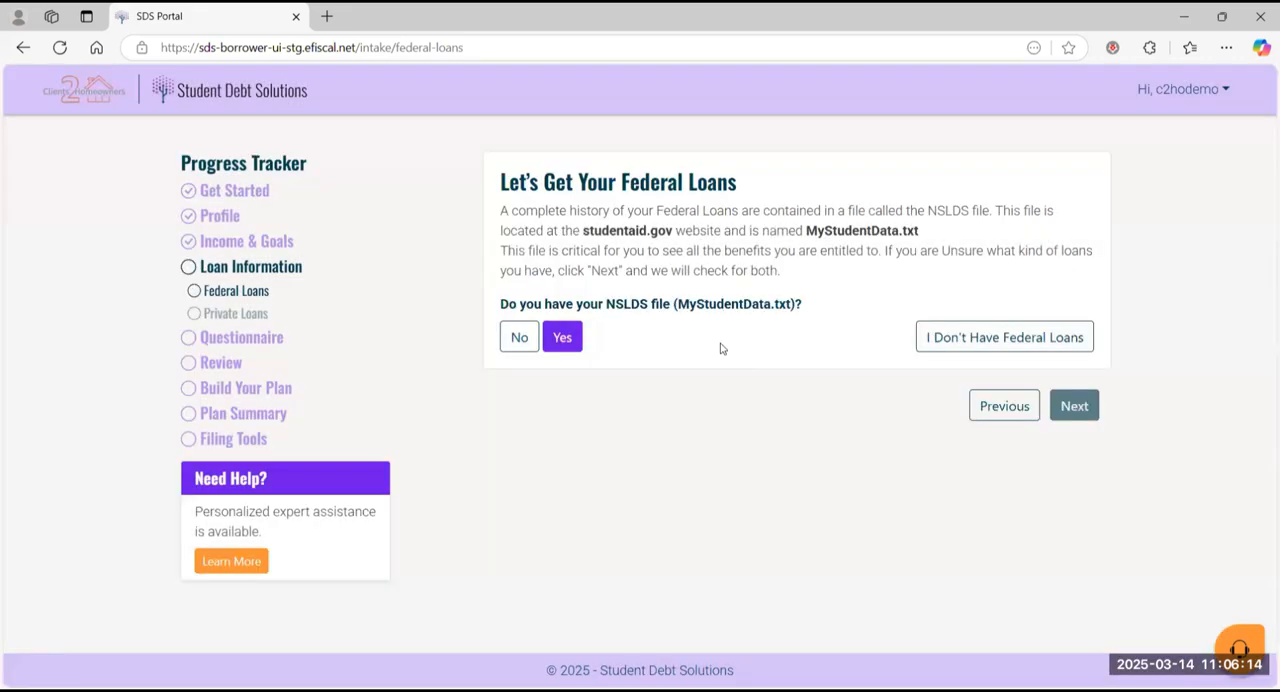
Step: Confirm having the NSLDS file and upload Demo-nslds (3) from the Downloads folder
click(563, 337)
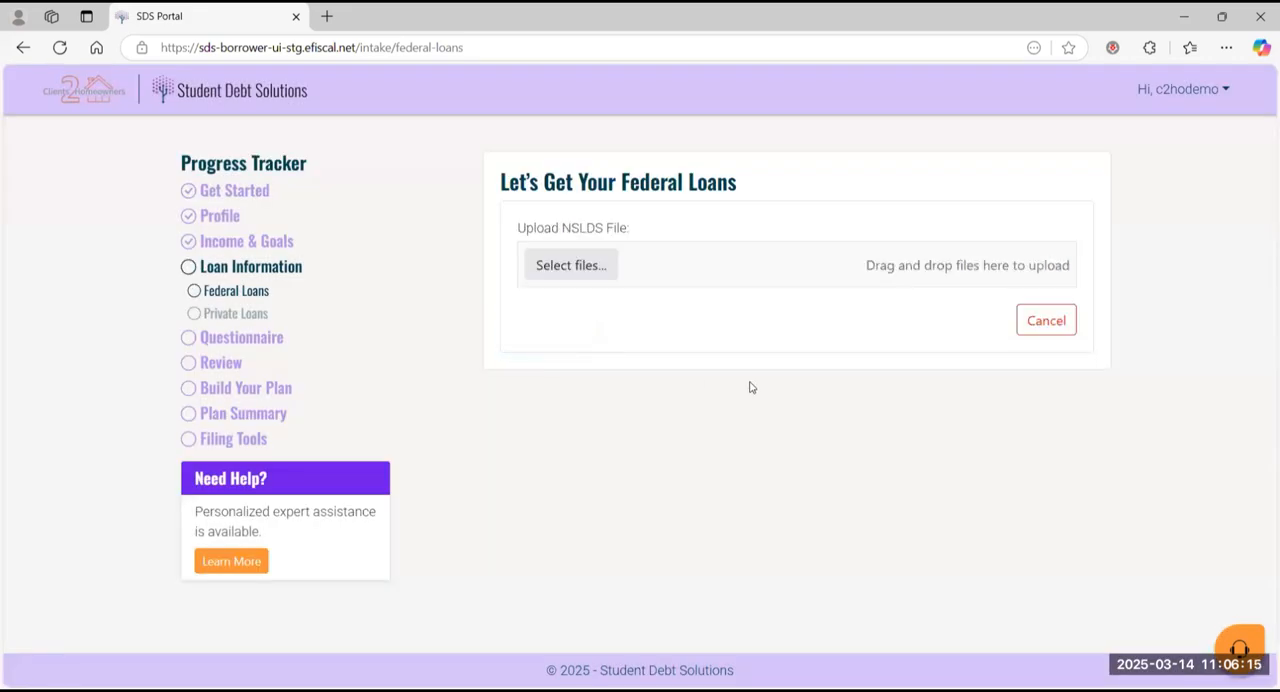
click(585, 265)
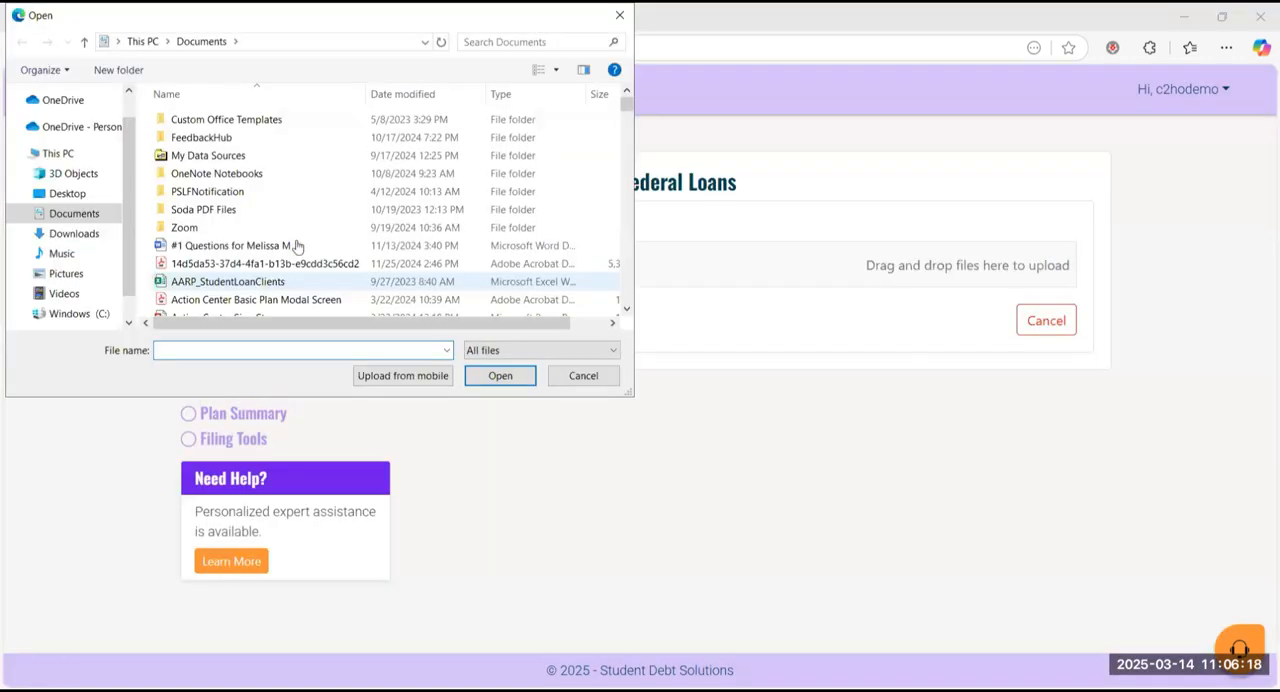
click(74, 233)
click(236, 141)
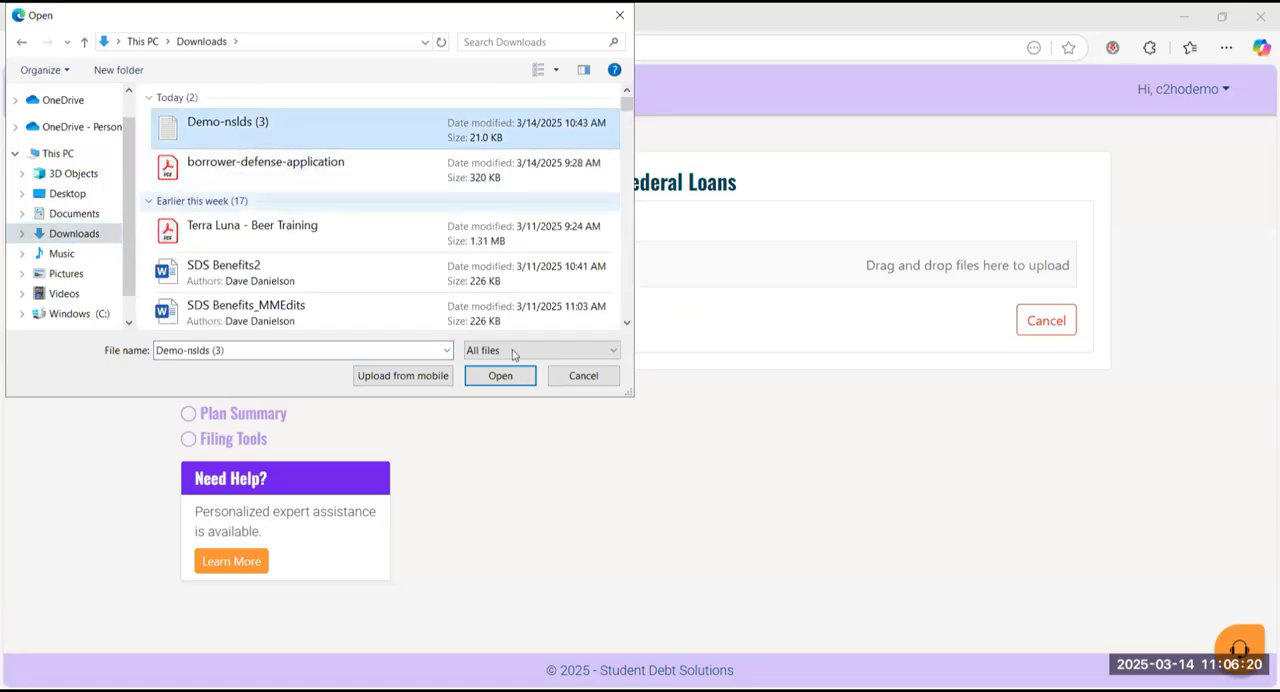
click(505, 375)
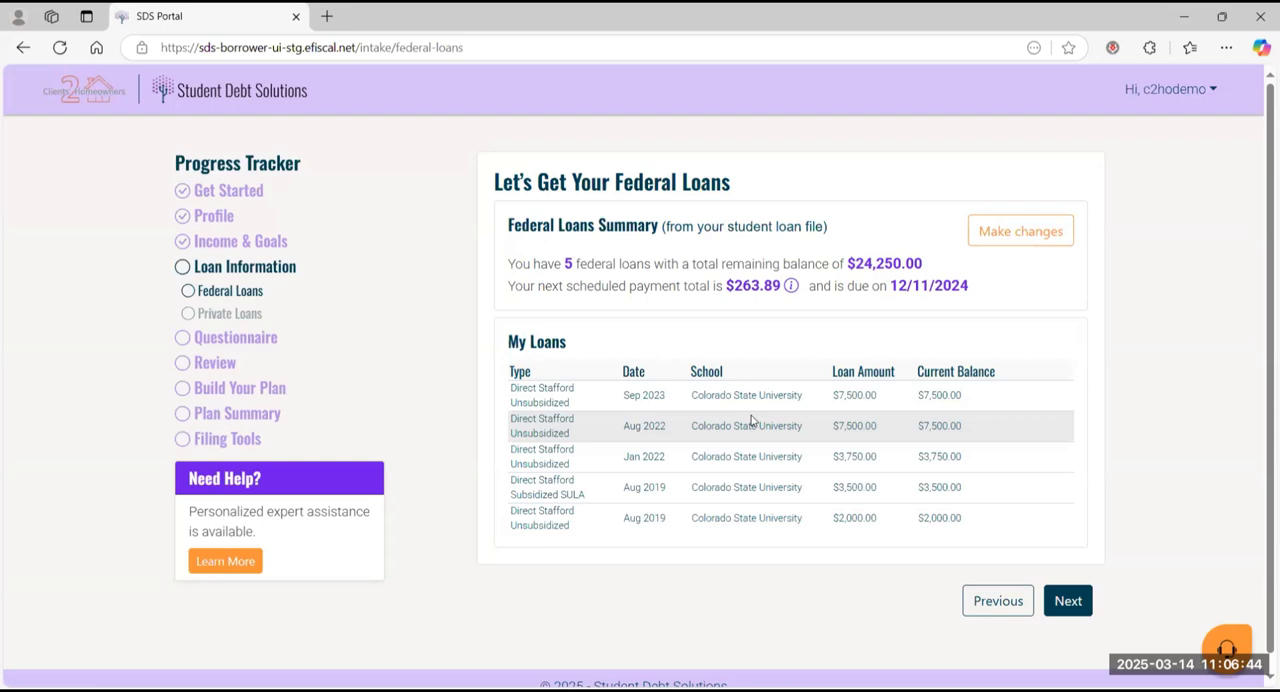
Step: Review the imported federal loans summary and continue to Private Loans
scroll(752, 420, down, 1)
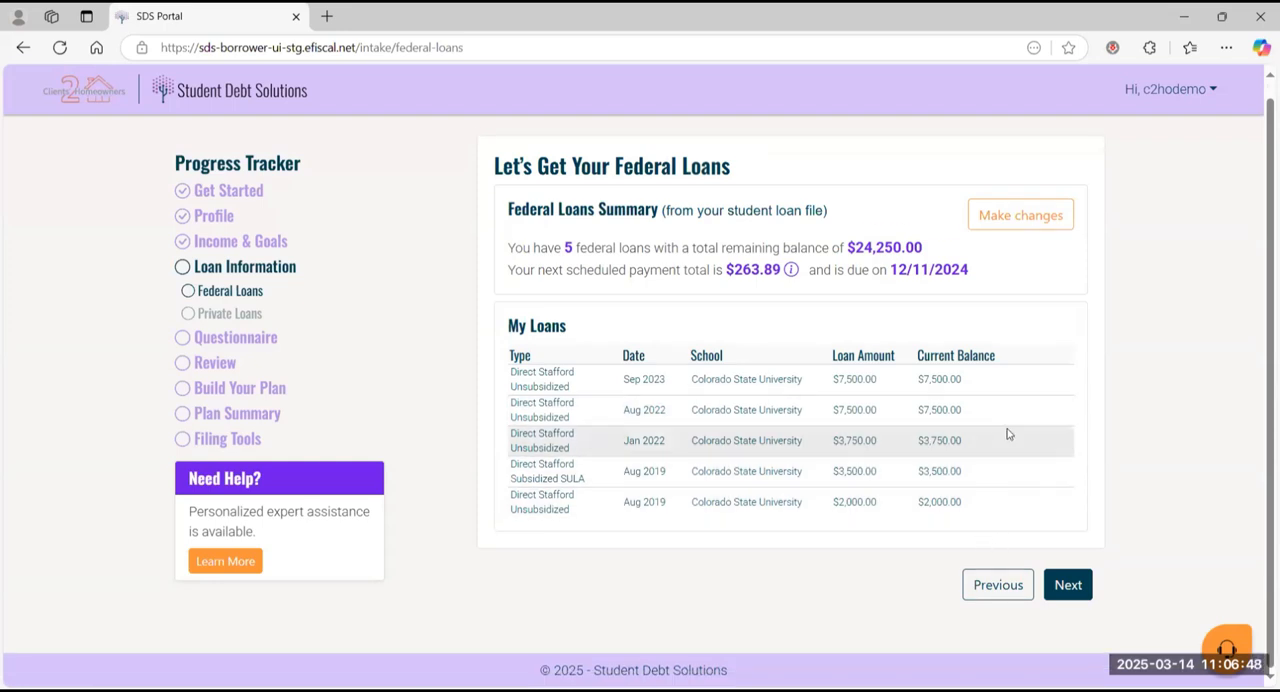
click(1062, 585)
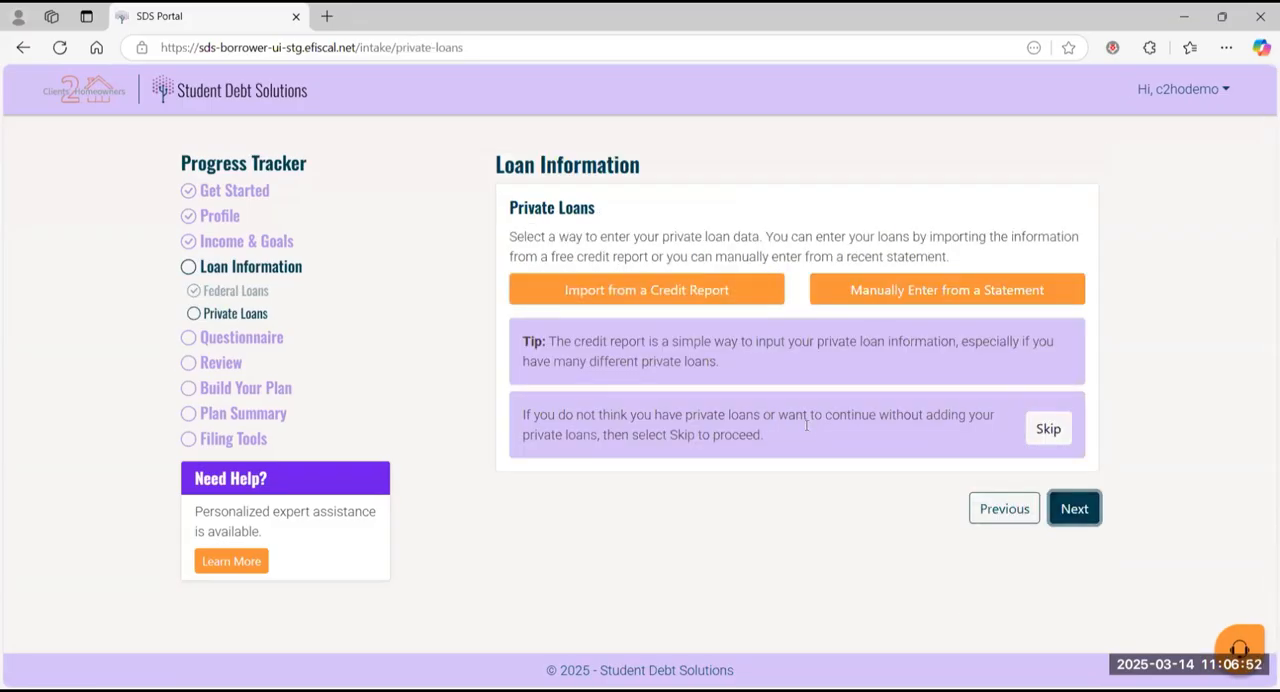
Step: Examine the fields of the manual private loan entry form and cancel it without adding a loan
click(659, 292)
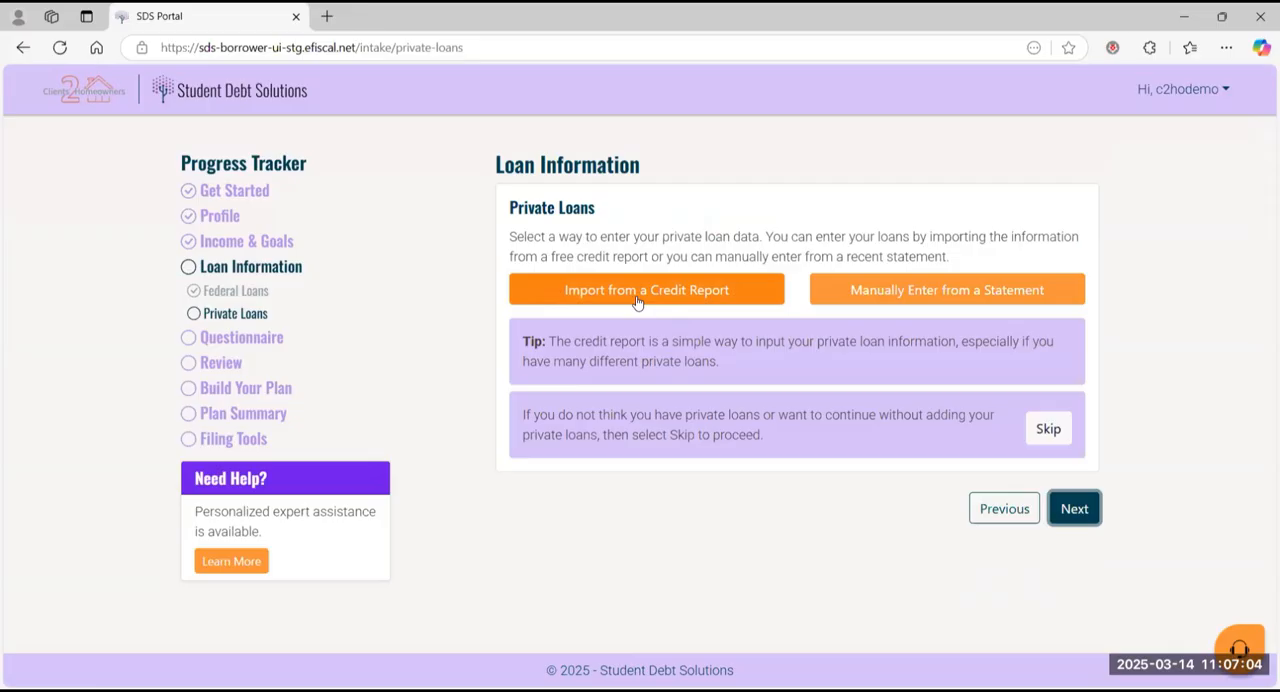
click(893, 292)
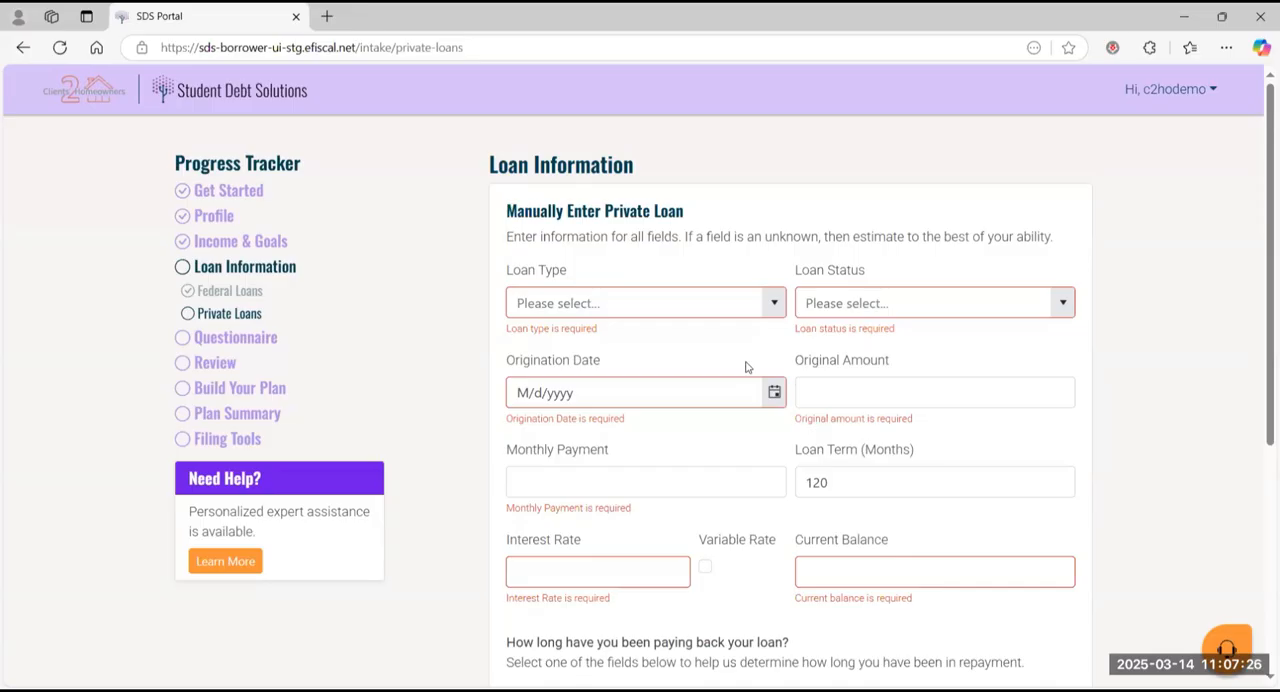
scroll(745, 367, down, 3)
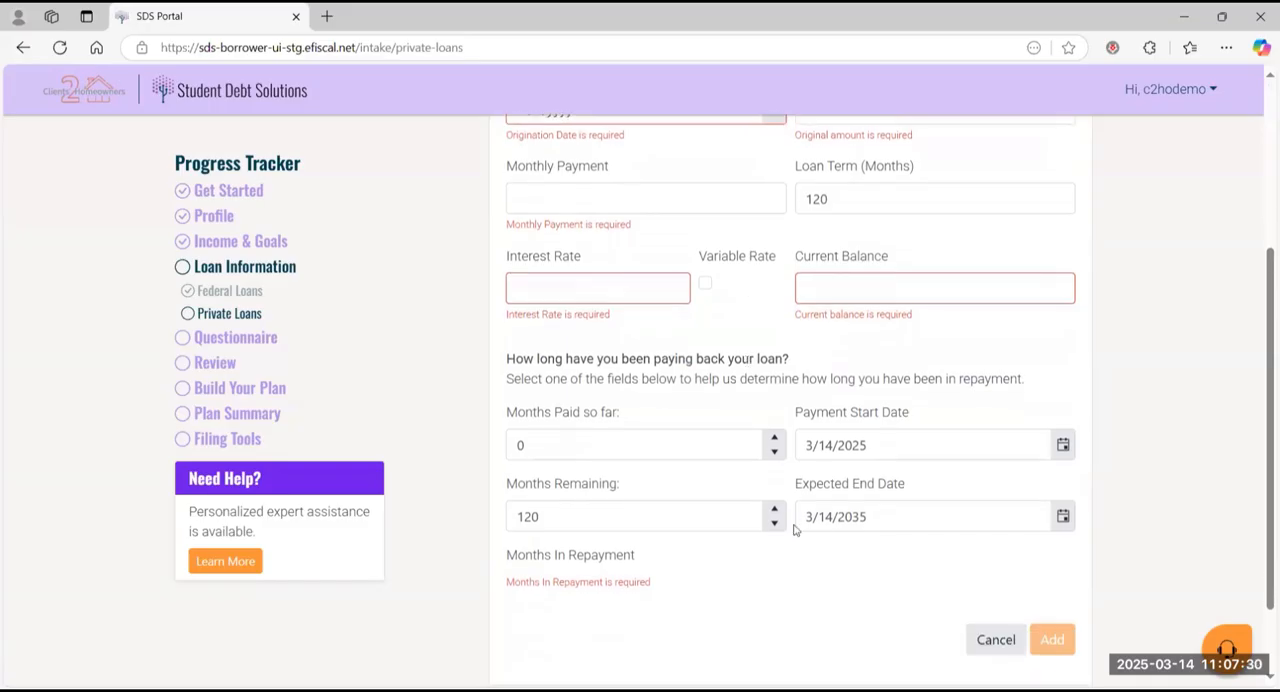
click(995, 642)
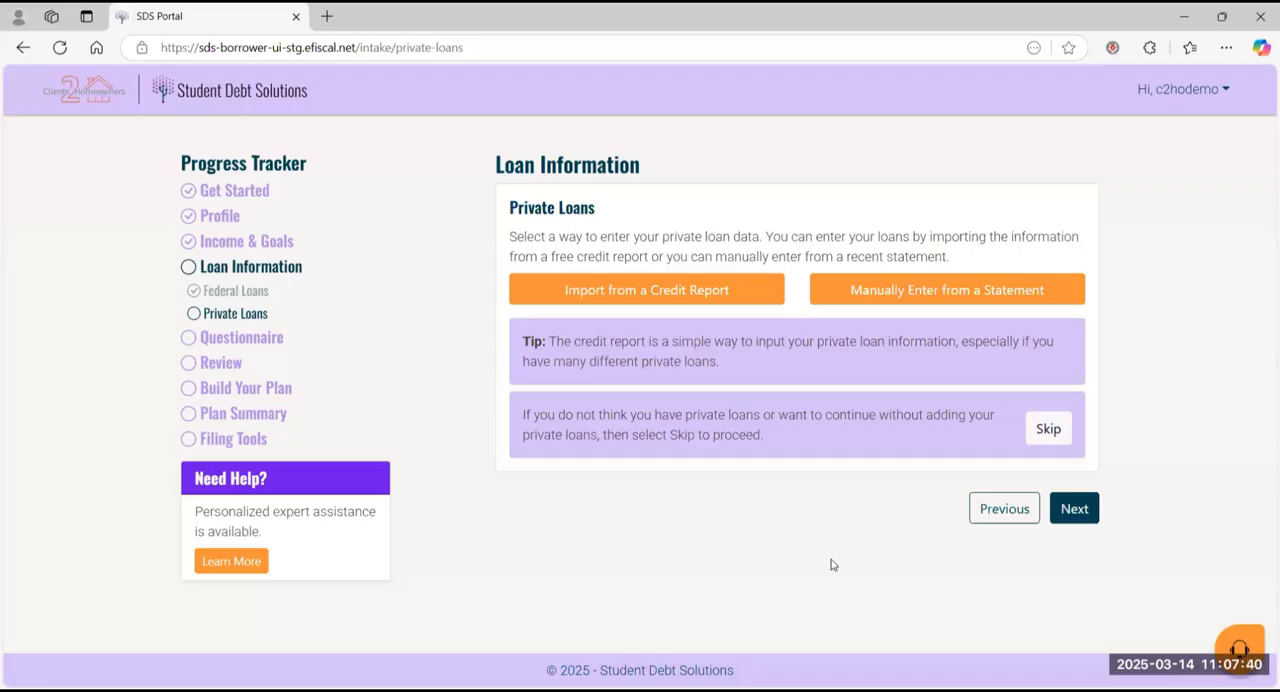
Step: Skip adding private loans and continue from the loan summary to the Questionnaire
click(1058, 430)
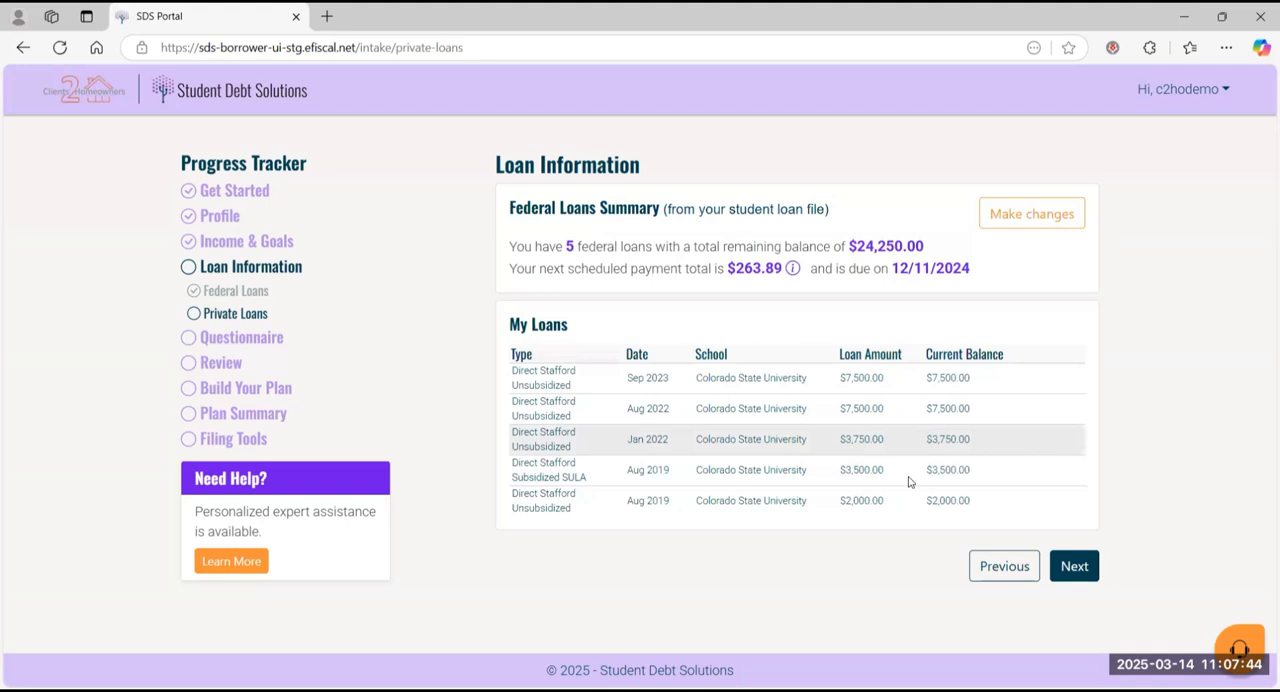
click(1076, 566)
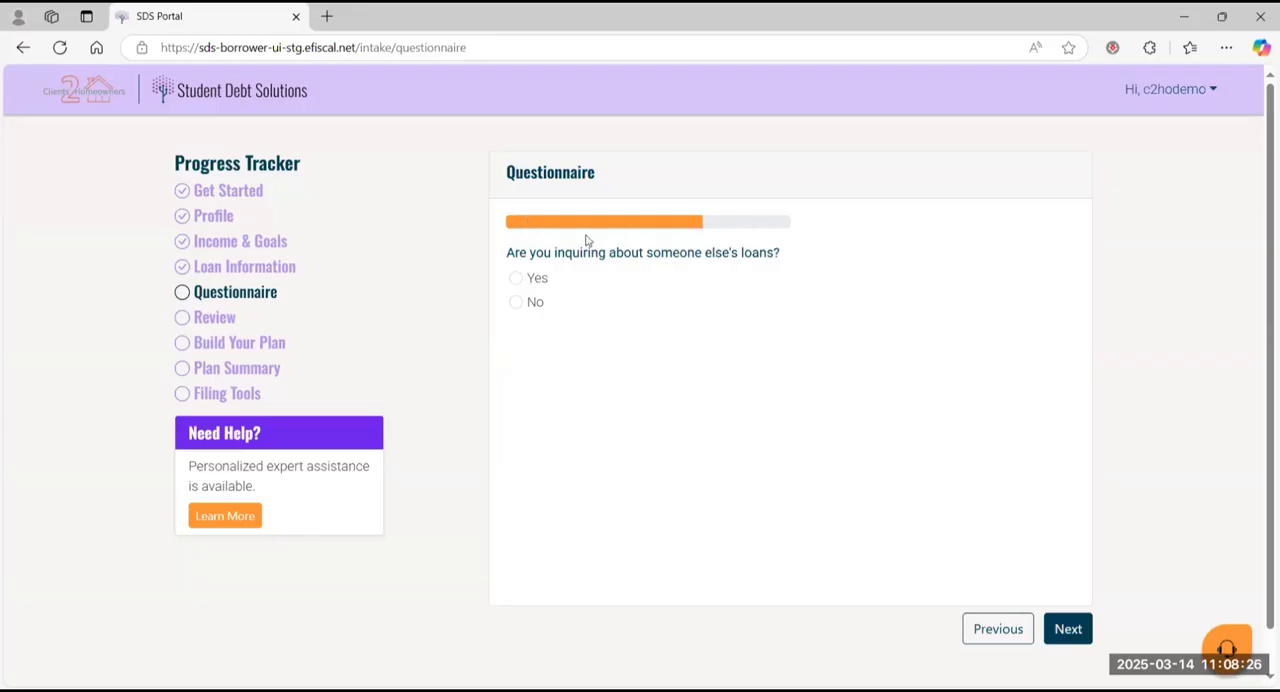
Step: Answer No to inquiring about someone else's loans and Yes to being employed, advancing past both questions
click(516, 305)
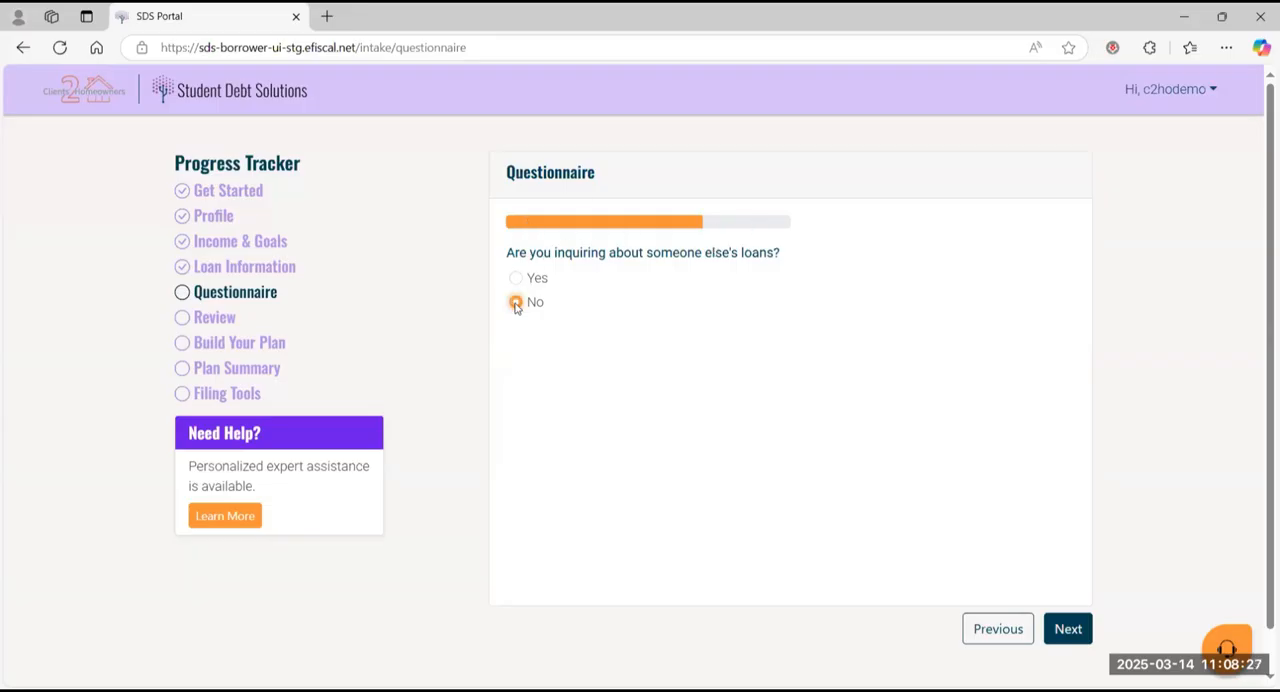
click(1065, 627)
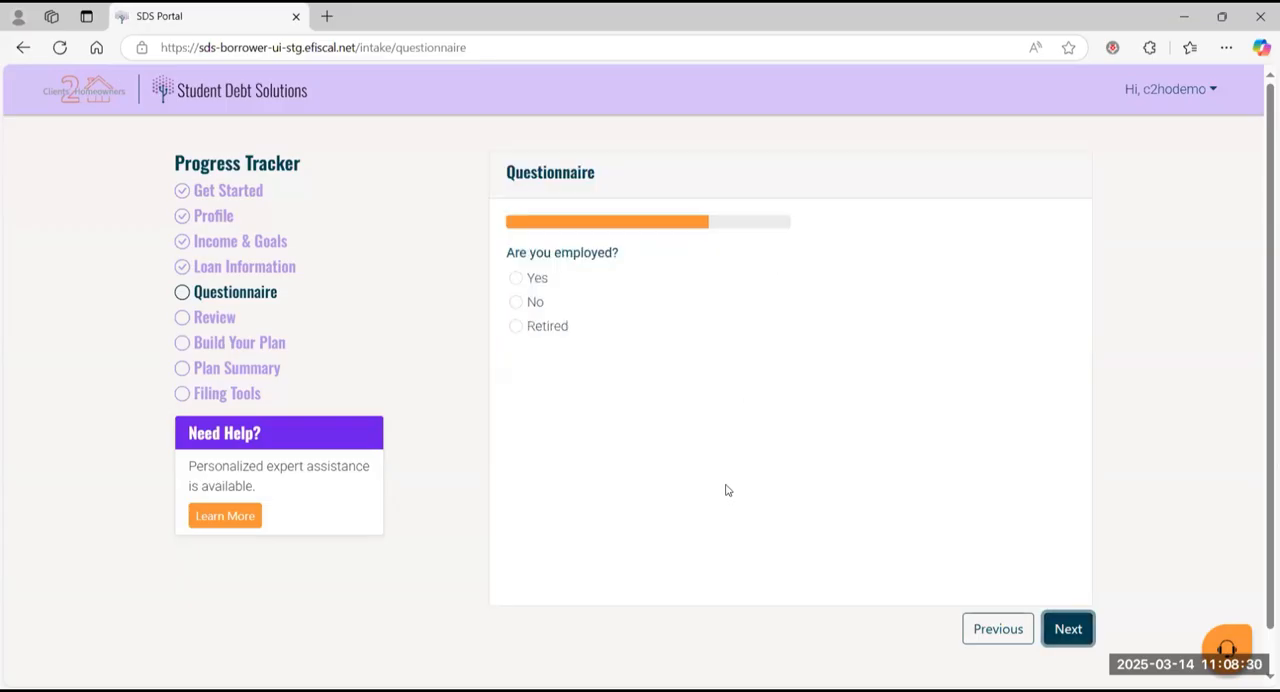
click(516, 279)
click(1068, 629)
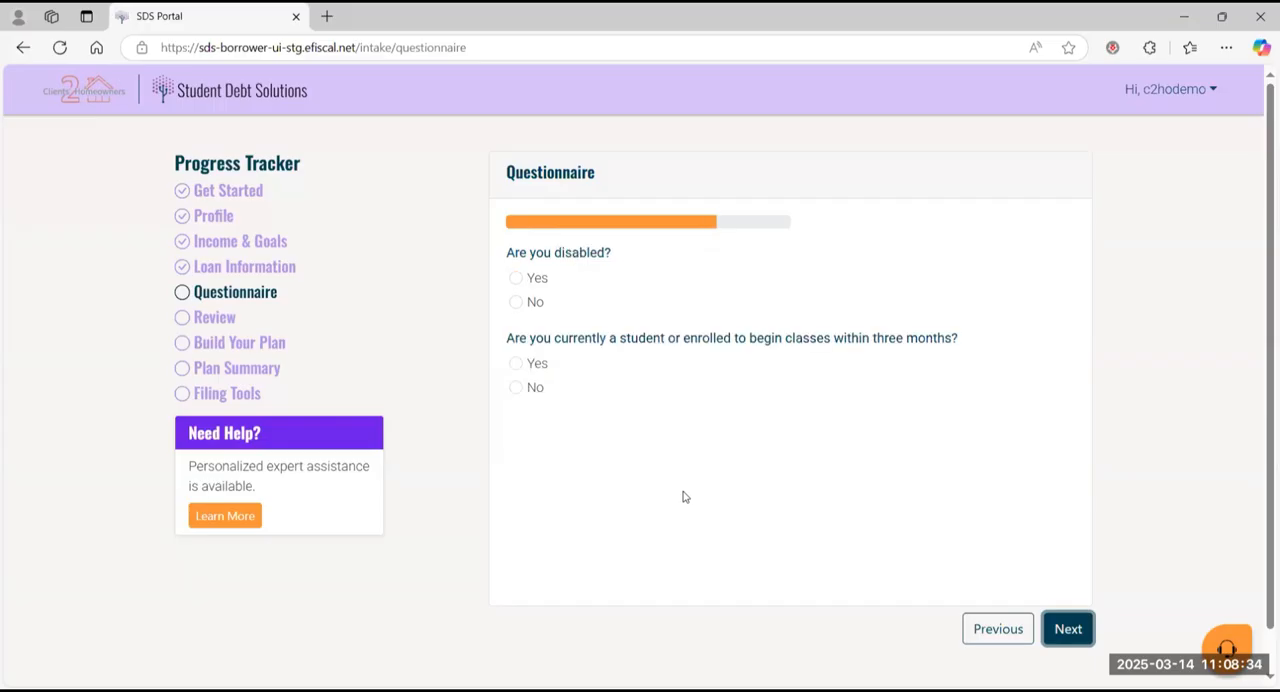
Step: Answer No to being disabled and No to being a current or soon-to-be-enrolled student, and advance the questionnaire
click(515, 303)
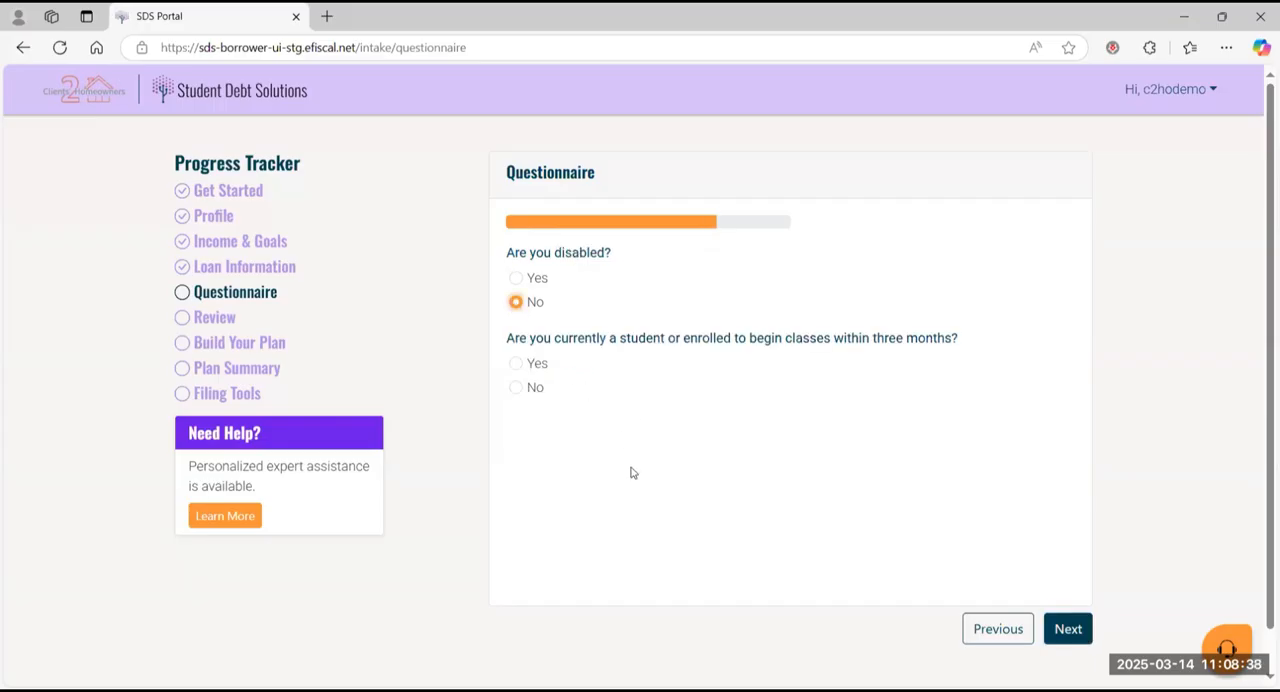
click(517, 389)
click(1070, 632)
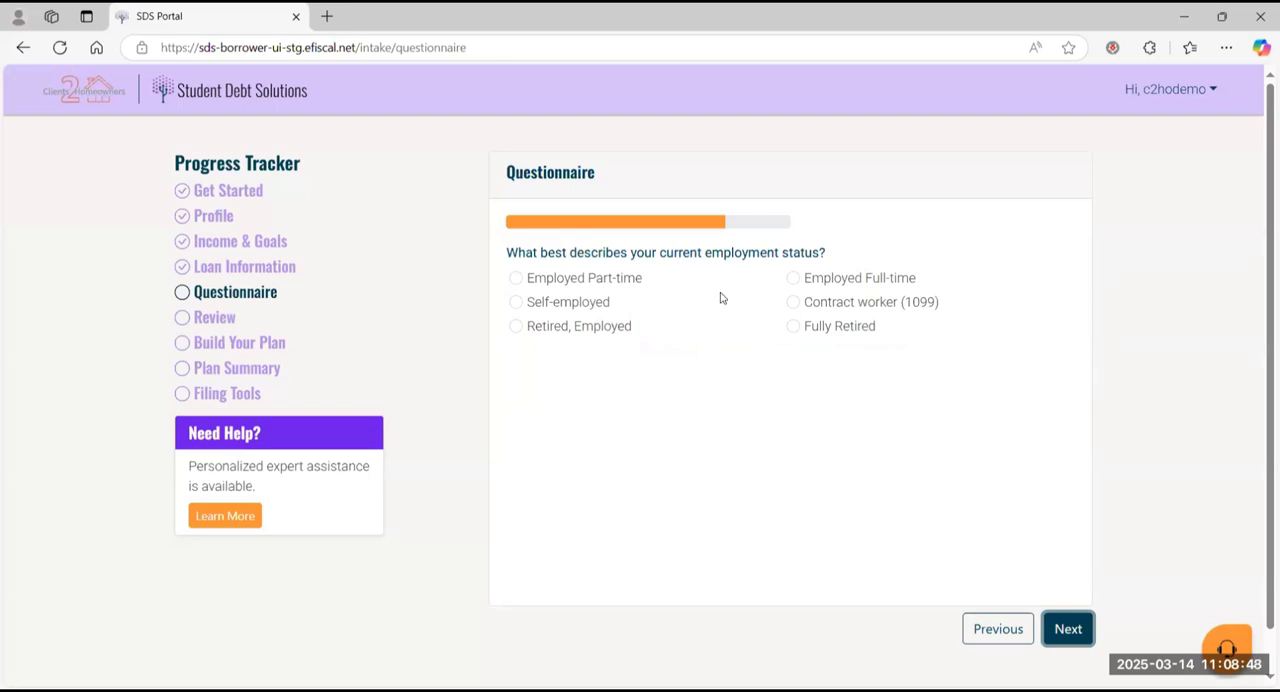
Step: Answer Employed Full-time for employment status and Private Sector, For-Profit for occupation sector, advancing past both questions
click(793, 278)
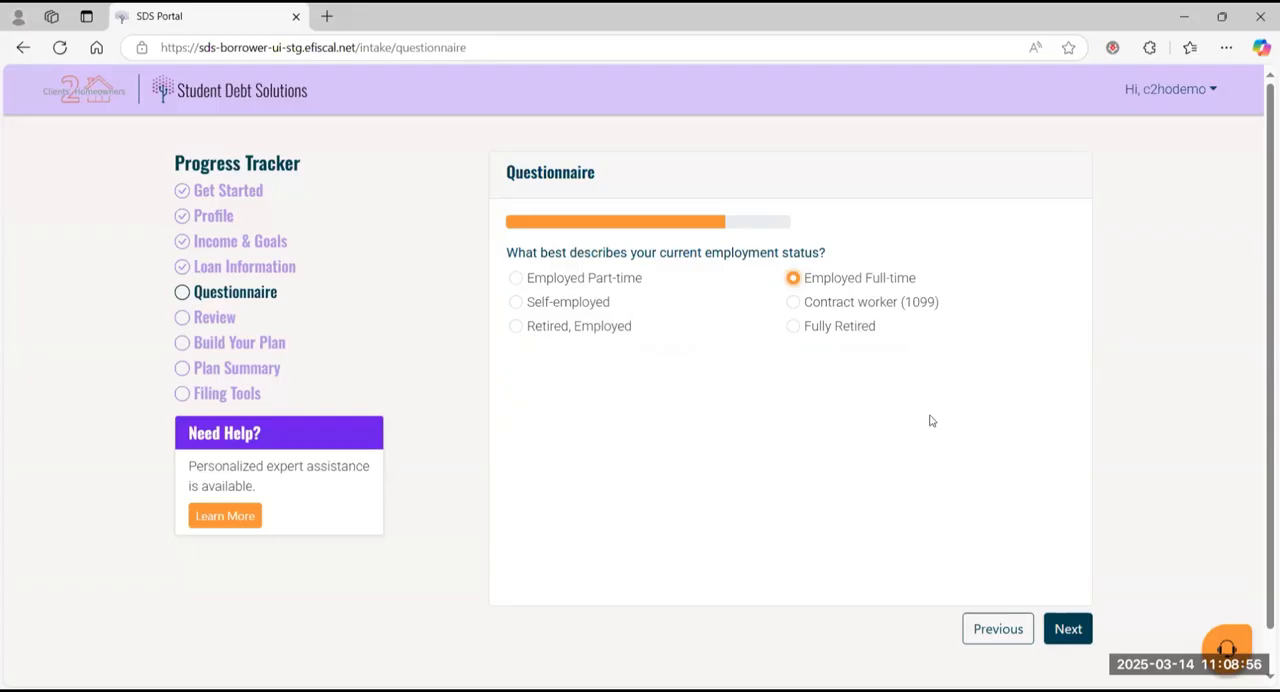
click(1068, 636)
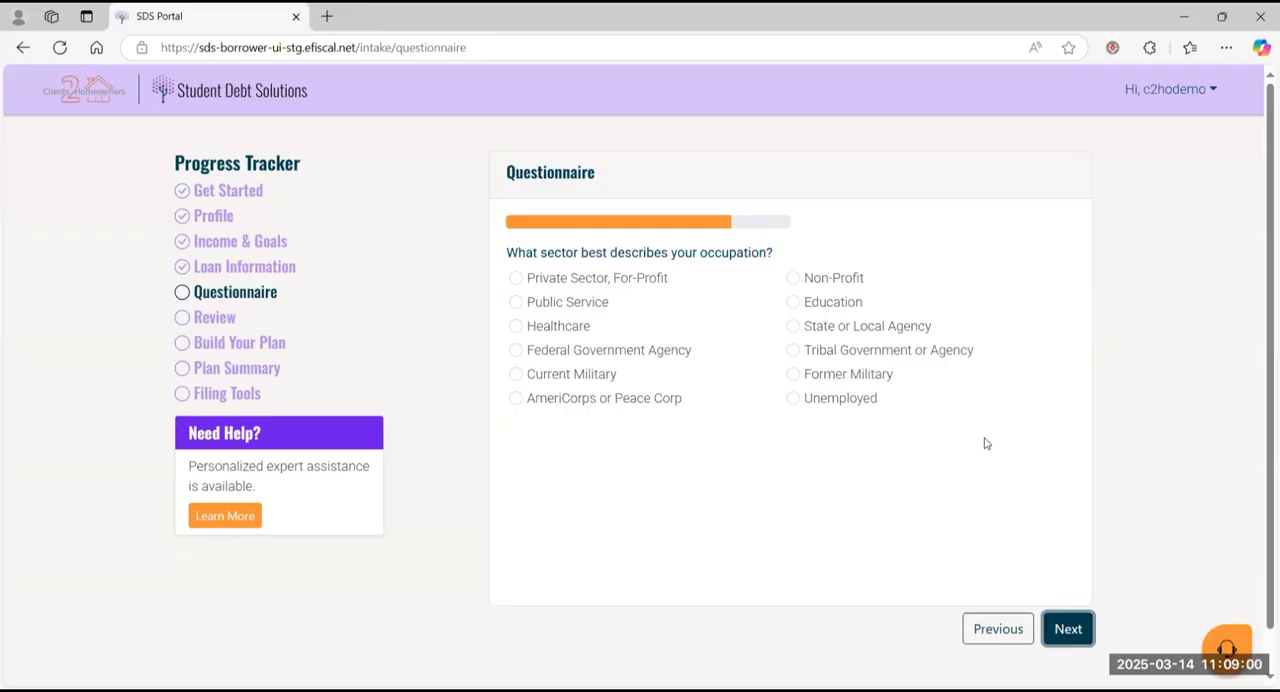
click(520, 284)
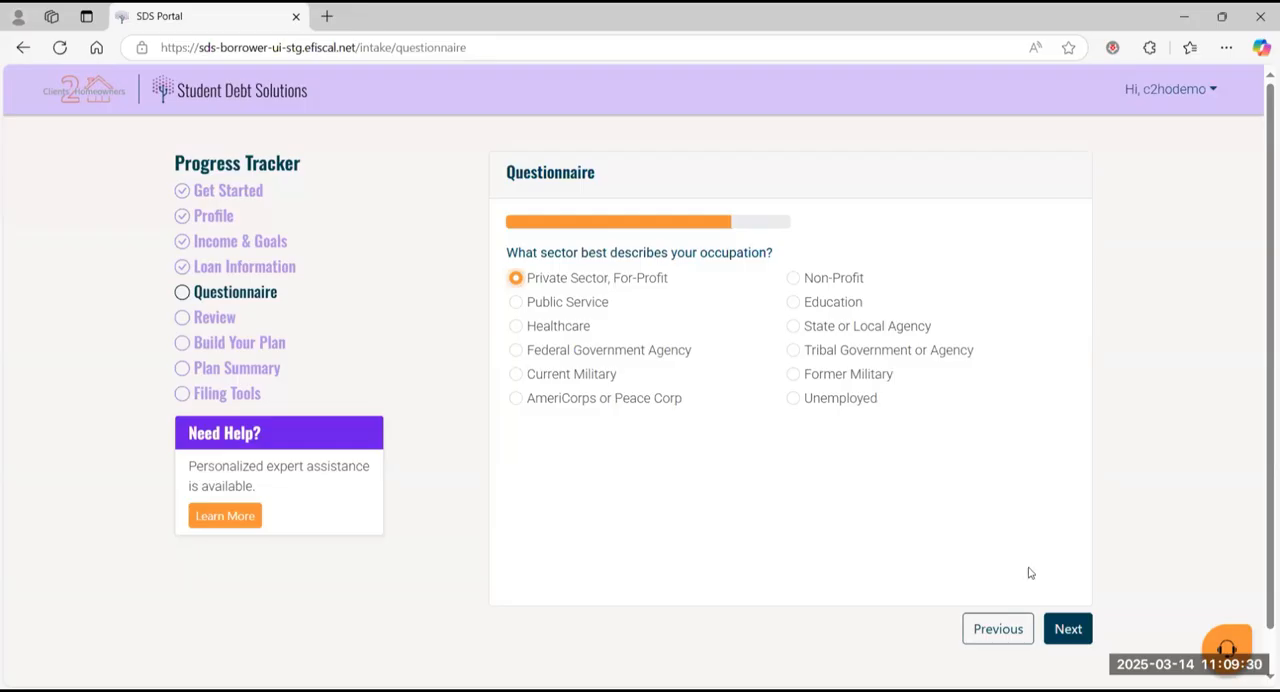
right_click(1066, 628)
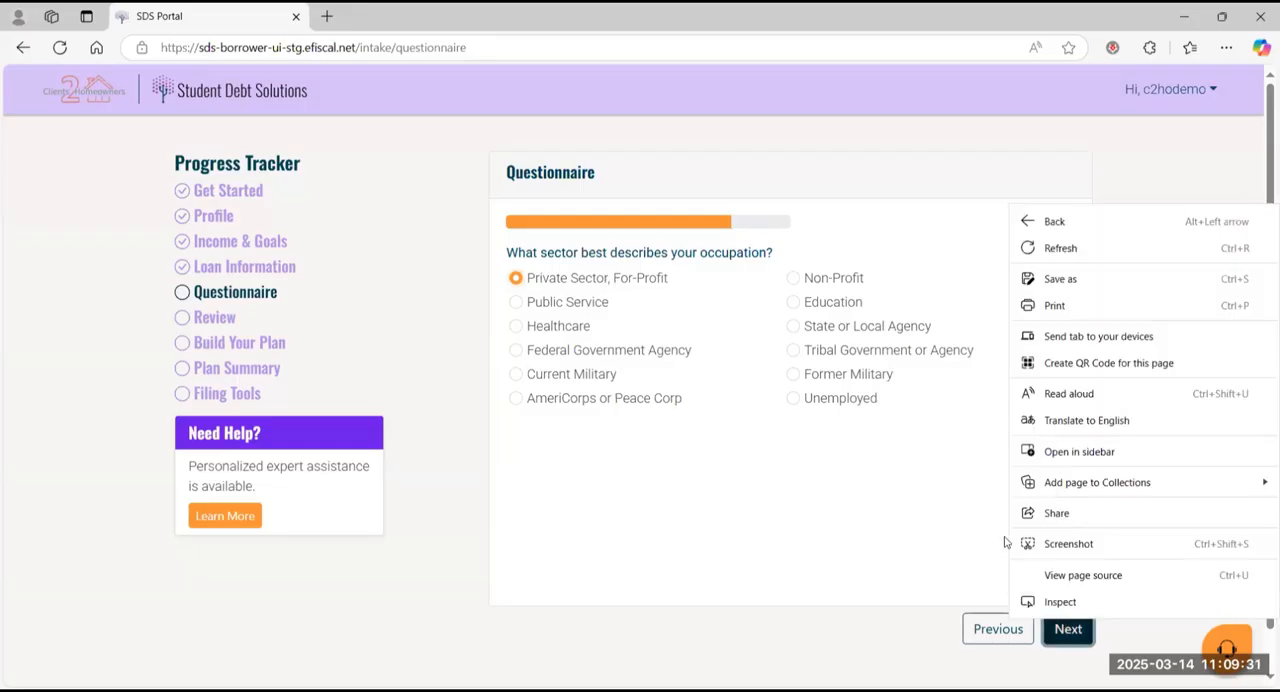
click(1057, 628)
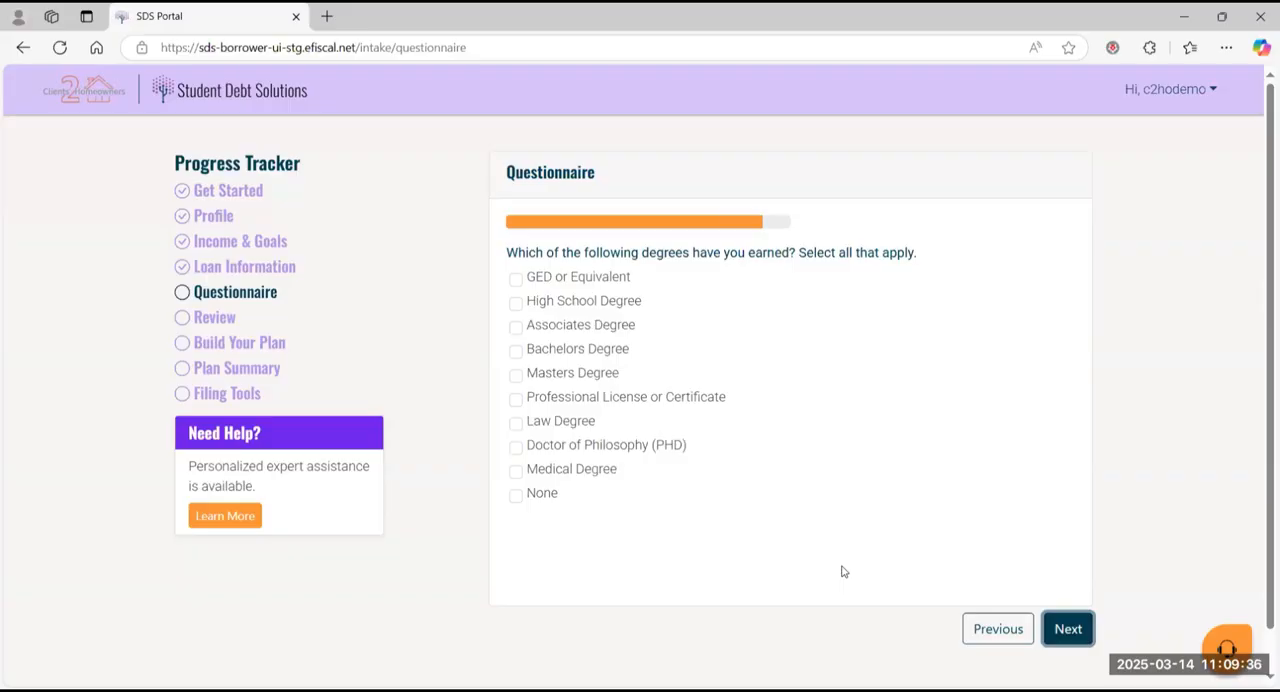
Step: Mark High School Degree and Bachelors Degree as the degrees earned and advance to the bankruptcy question
click(515, 303)
click(515, 351)
click(1068, 630)
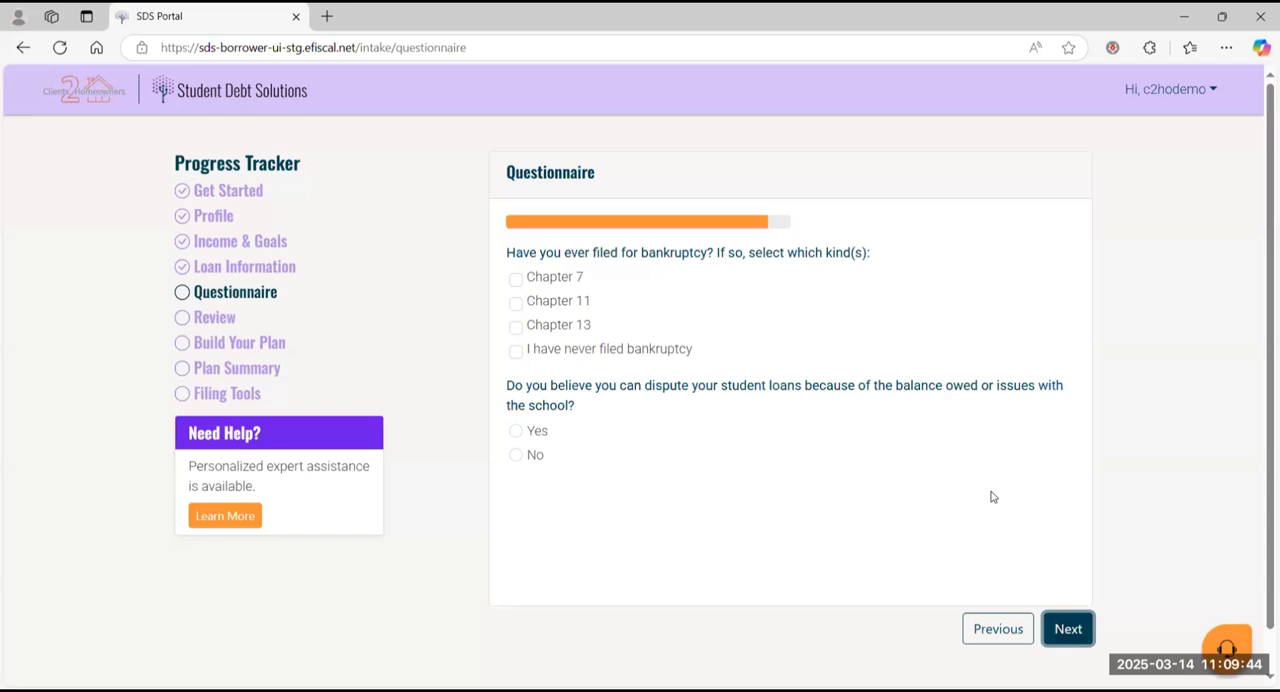
Step: Answer that bankruptcy was never filed and No to disputing the student loans, completing the questionnaire
click(515, 352)
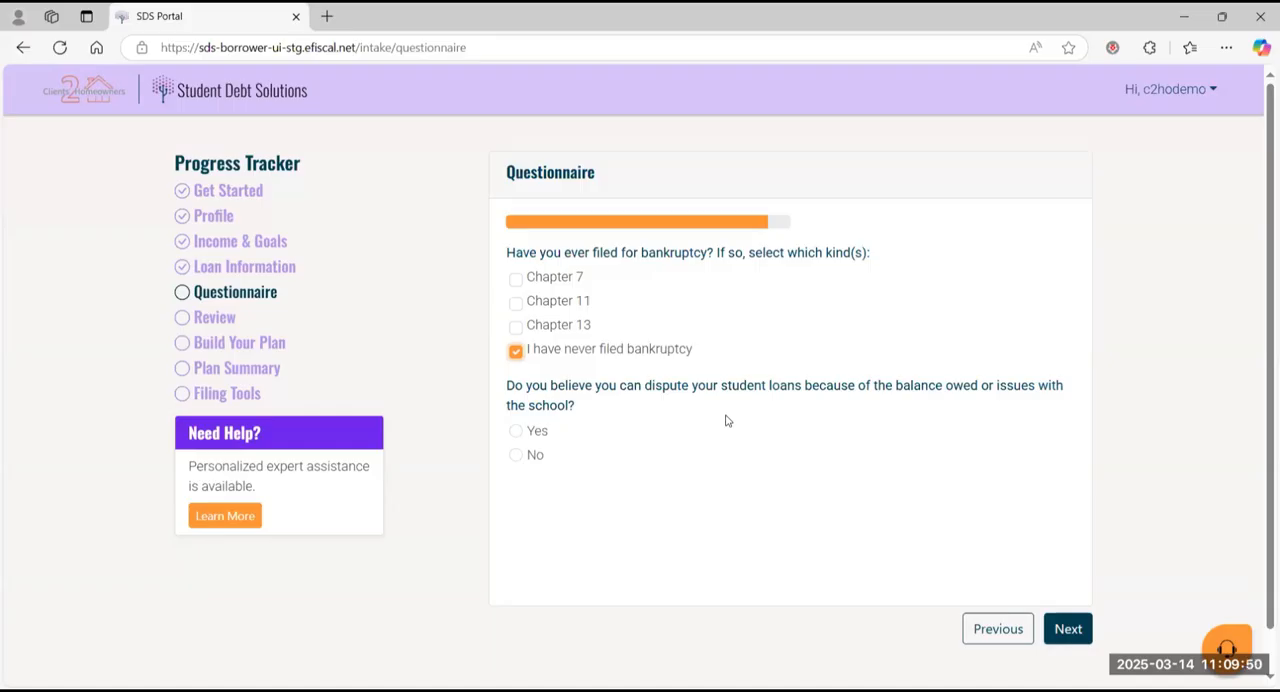
click(516, 456)
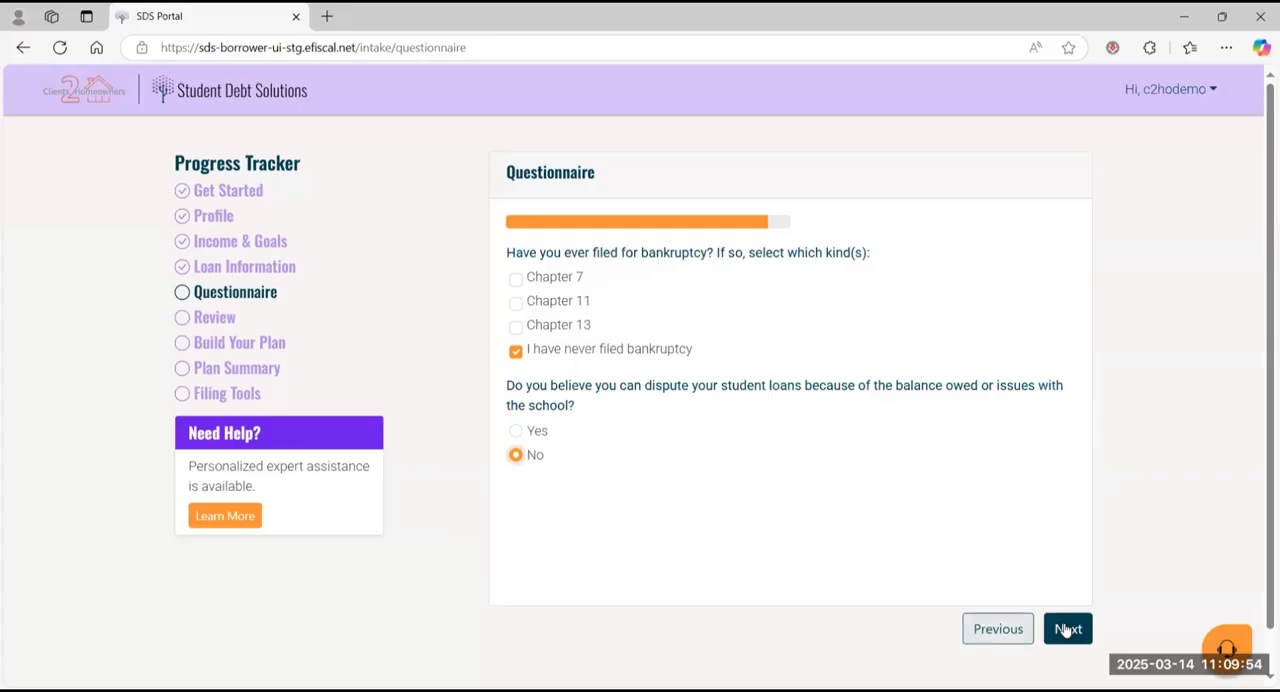
click(1066, 628)
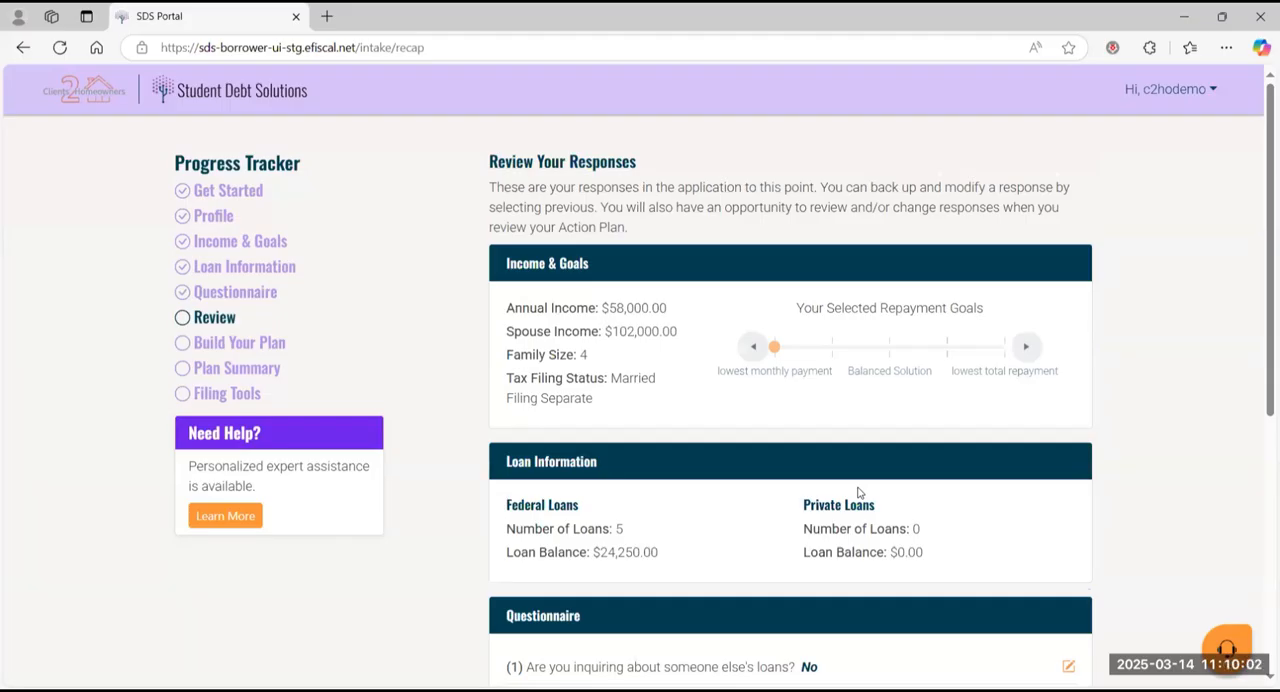
Step: Review the income, loan and questionnaire responses and continue to the repayment strategies
scroll(857, 492, down, 3)
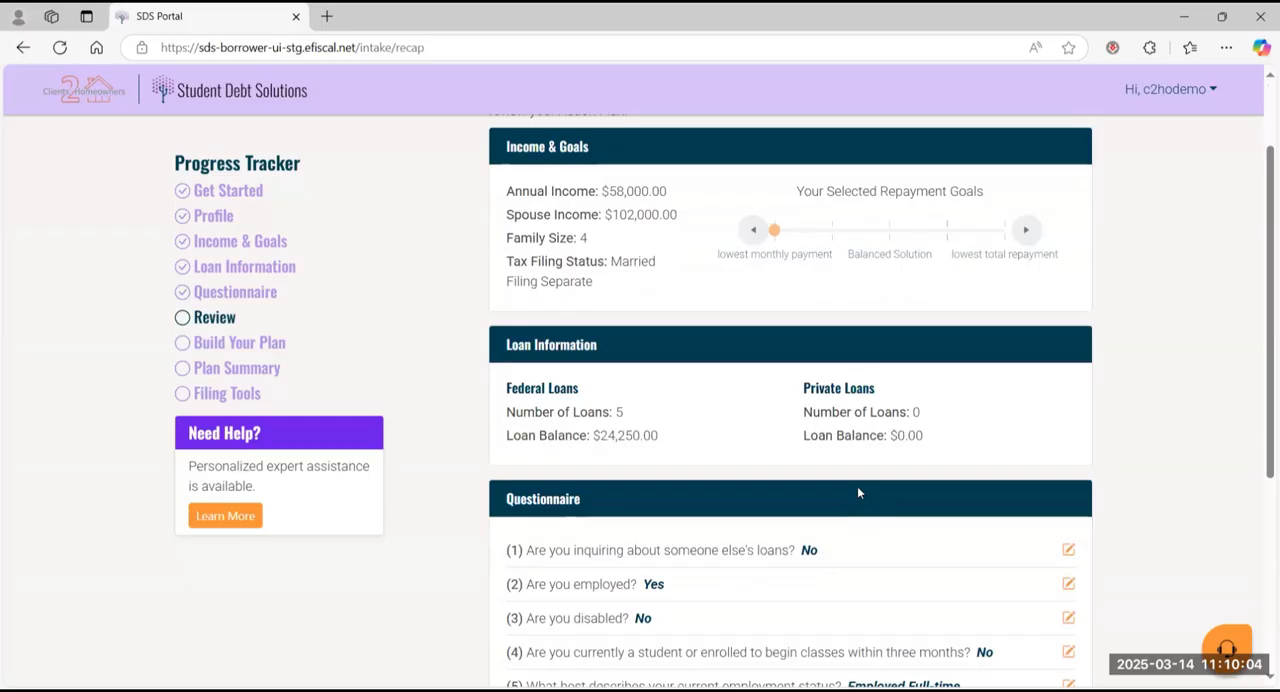
scroll(857, 492, down, 4)
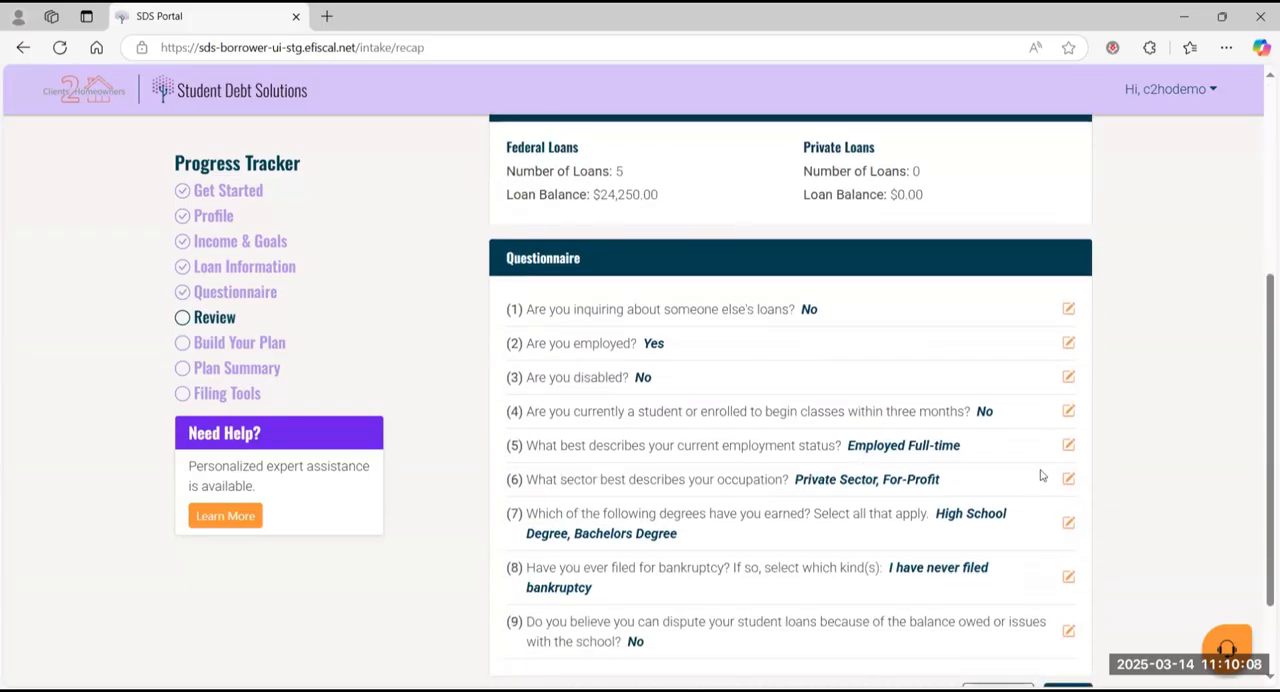
scroll(1042, 472, down, 3)
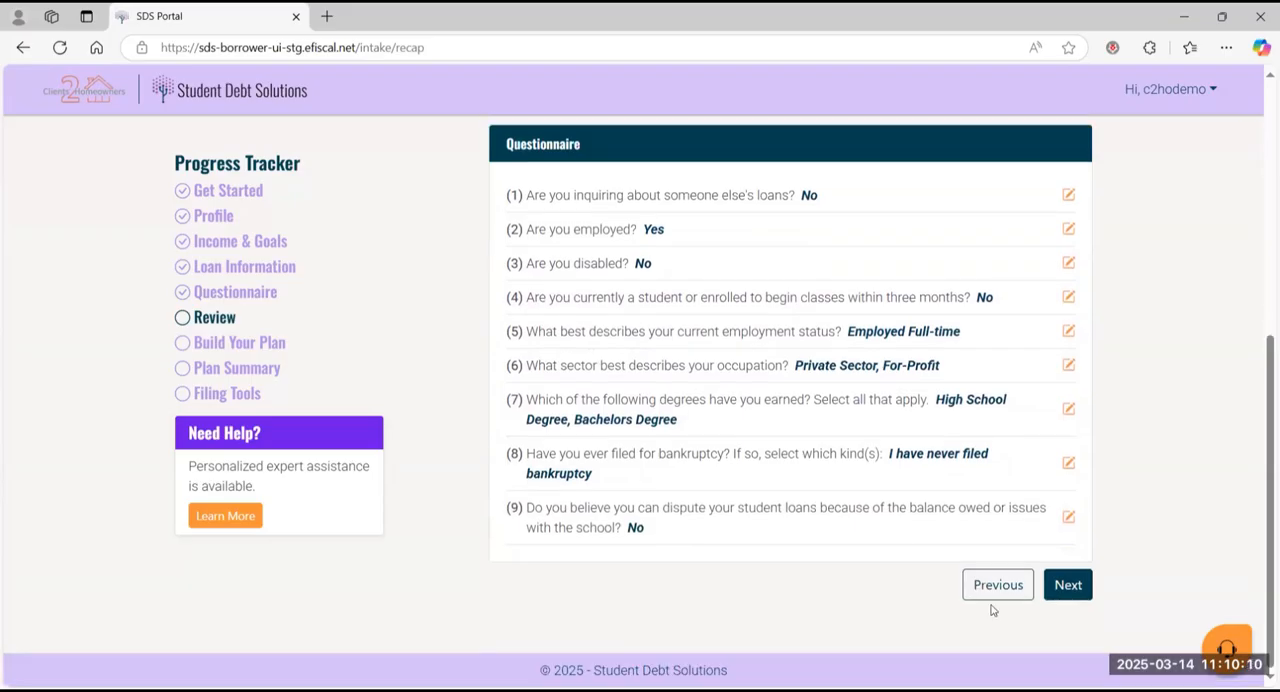
click(996, 597)
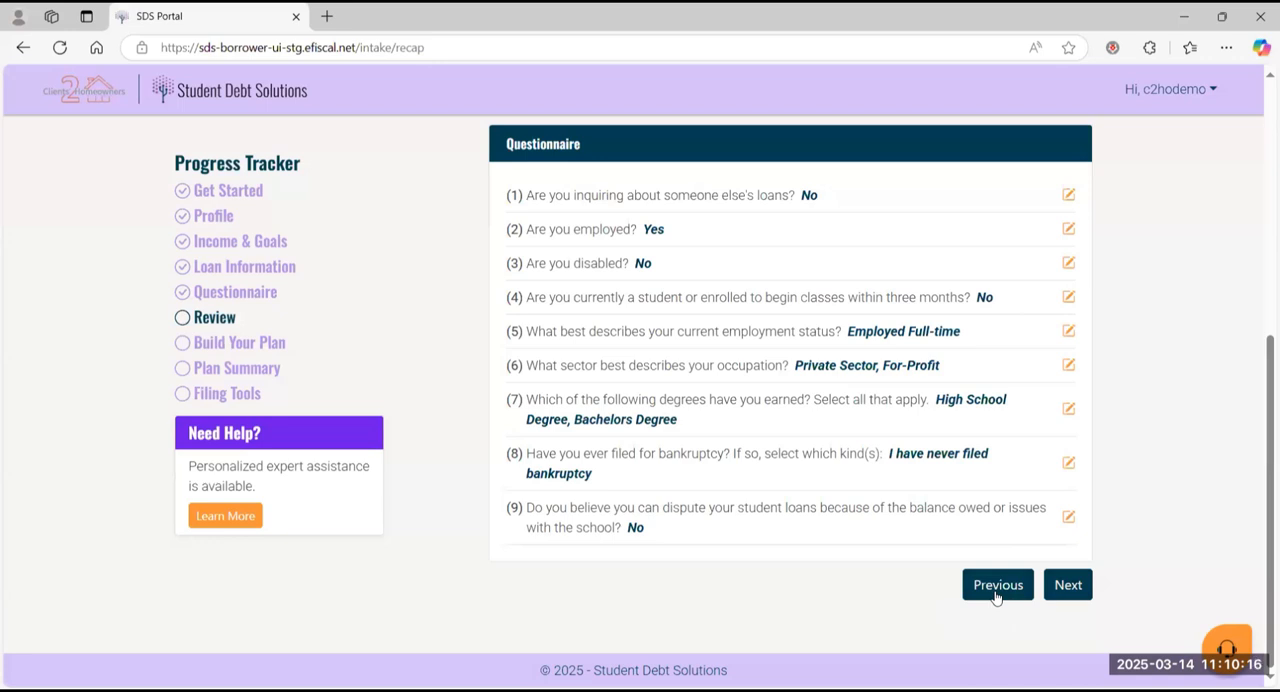
click(1085, 590)
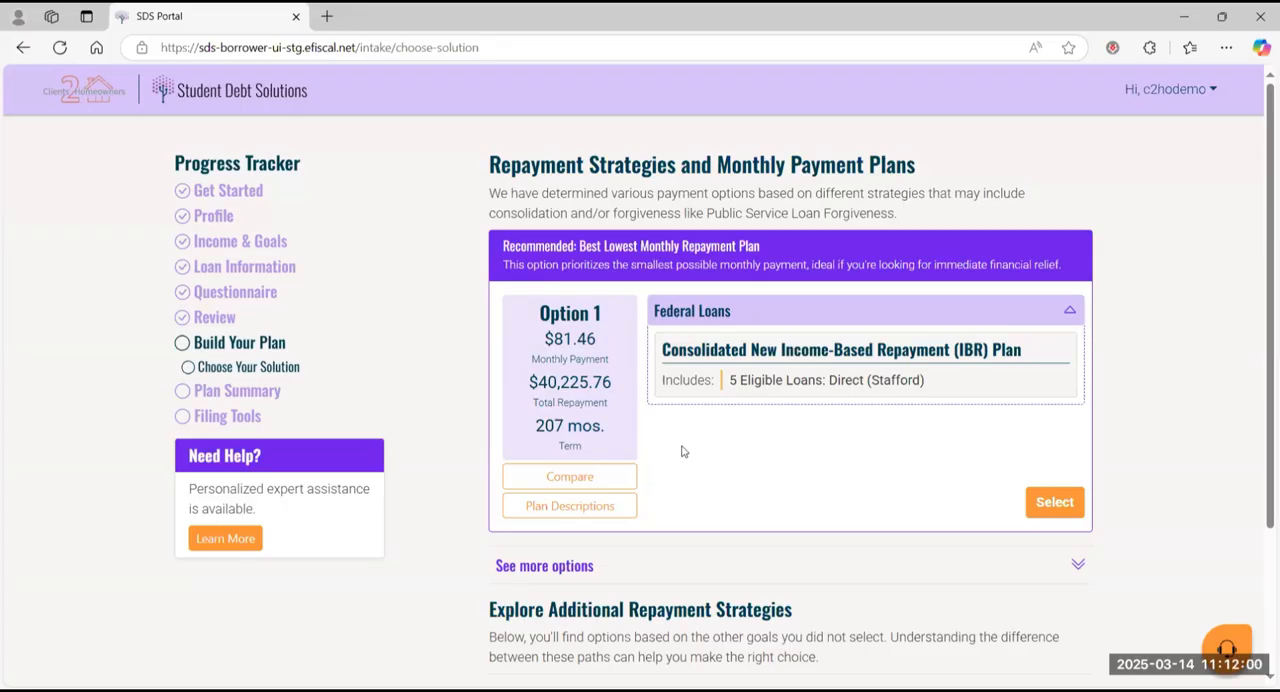
Step: Compare the current plan with the recommended Consolidated New Income-Based Repayment (IBR) Plan, read its key points, and close the comparison
click(568, 476)
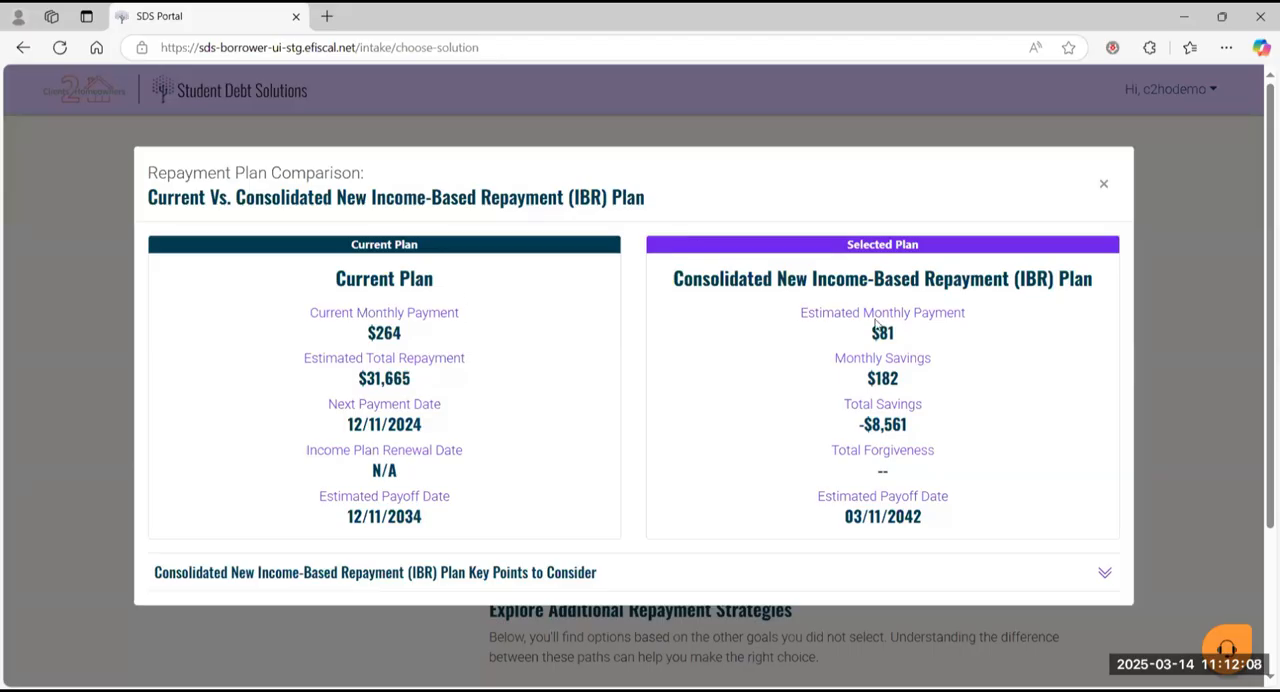
drag(835, 358, 927, 360)
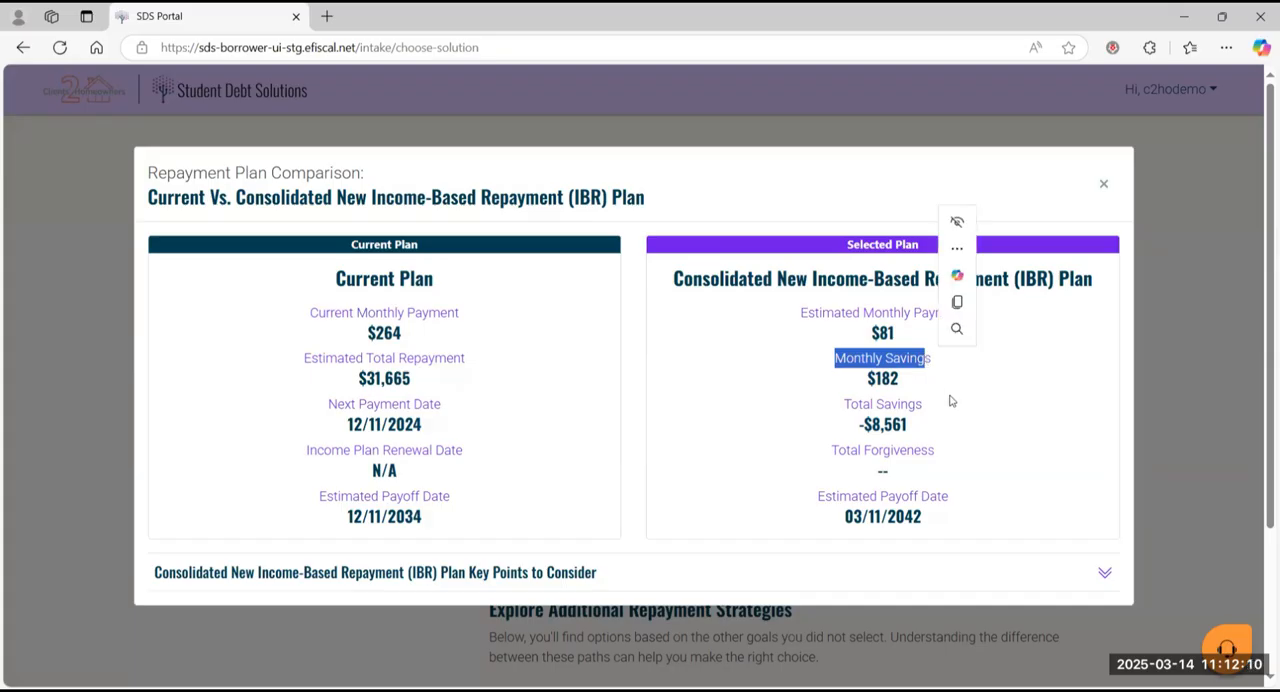
click(952, 401)
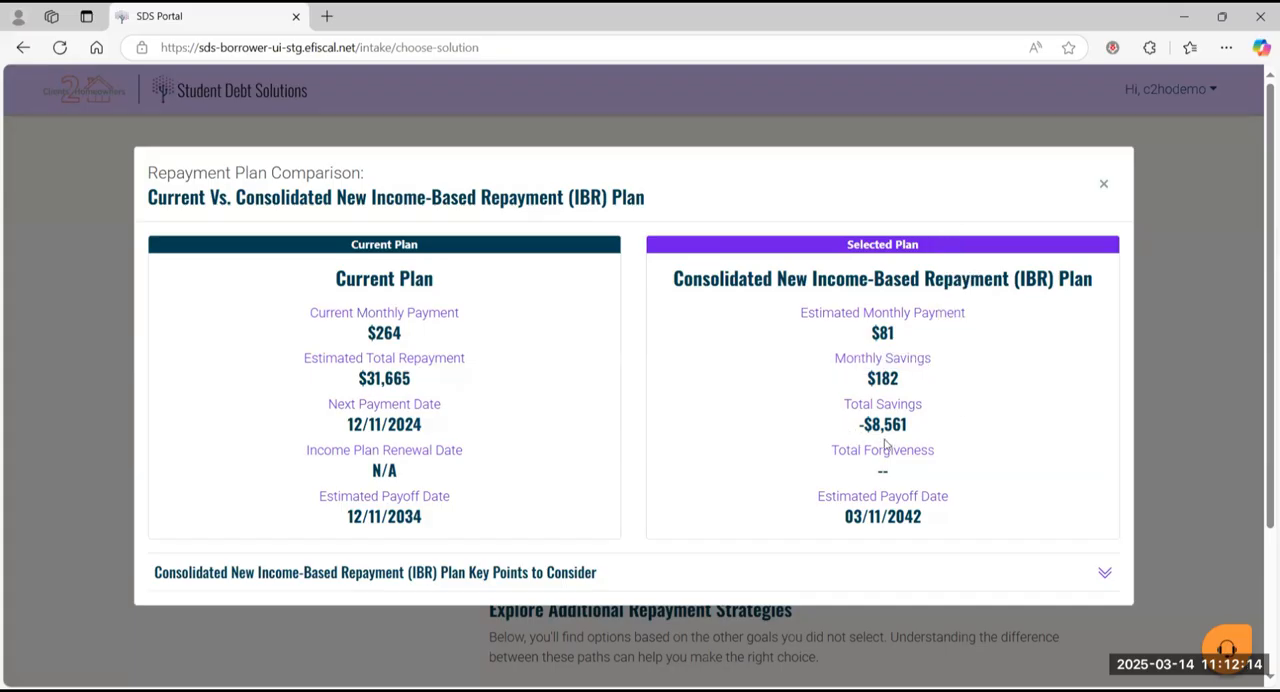
click(695, 572)
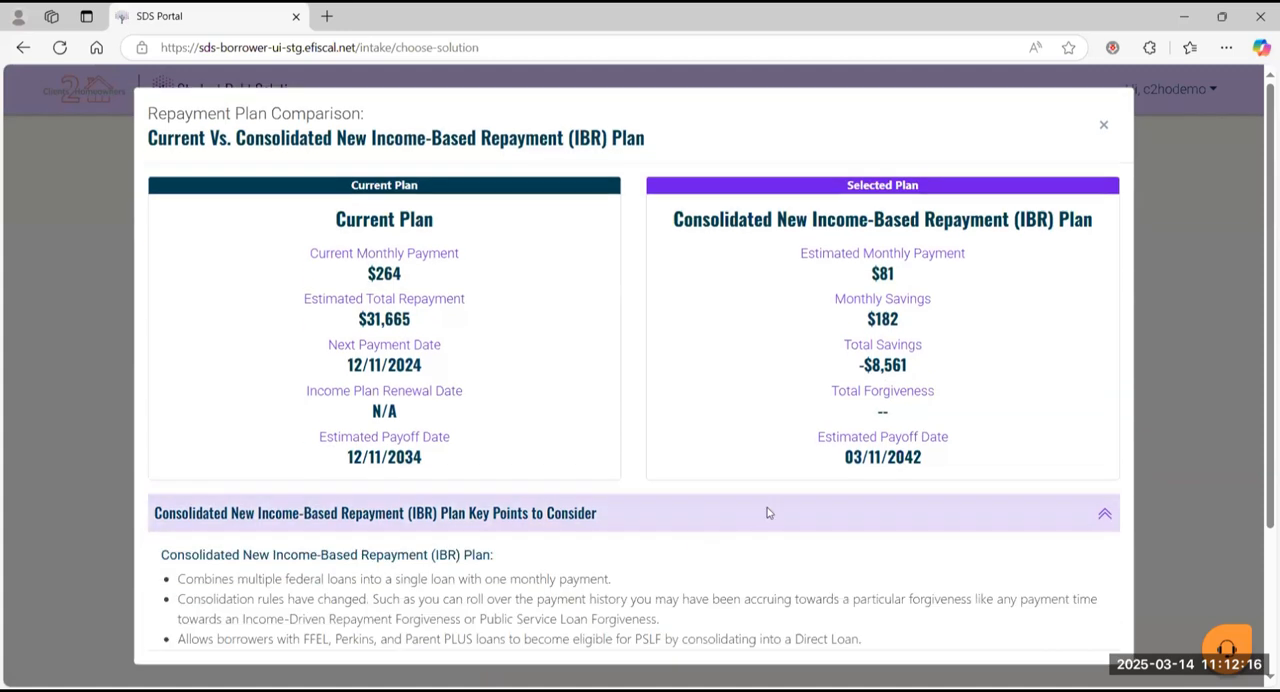
scroll(755, 558, down, 1)
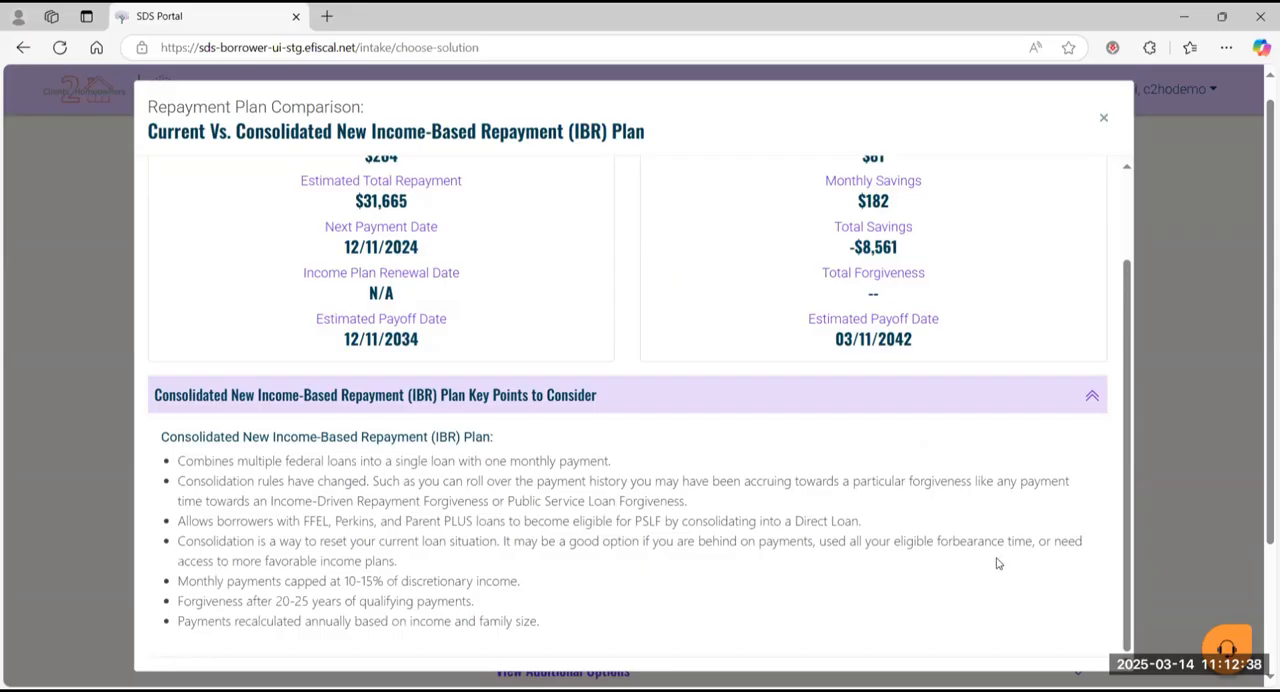
scroll(996, 563, up, 2)
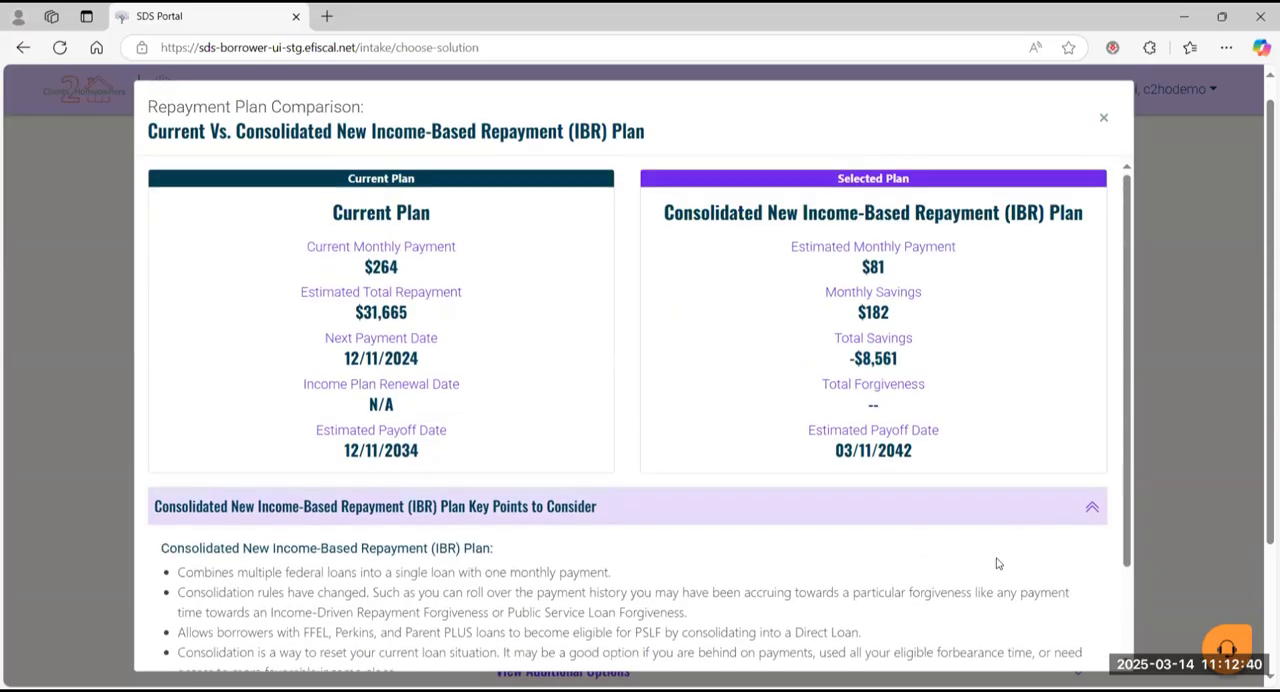
click(1103, 121)
Step: Expand the additional repayment options and examine the Lowest Total Paid and Balanced Solution plans
scroll(905, 387, down, 1)
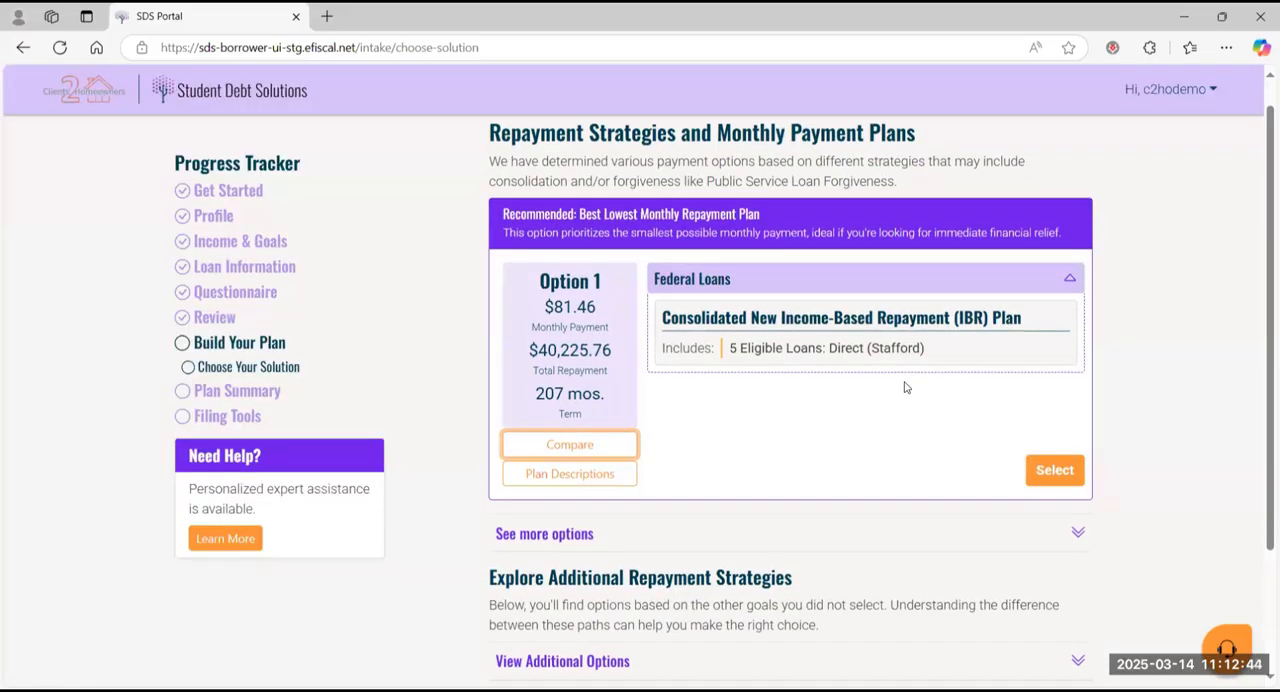
scroll(905, 387, down, 3)
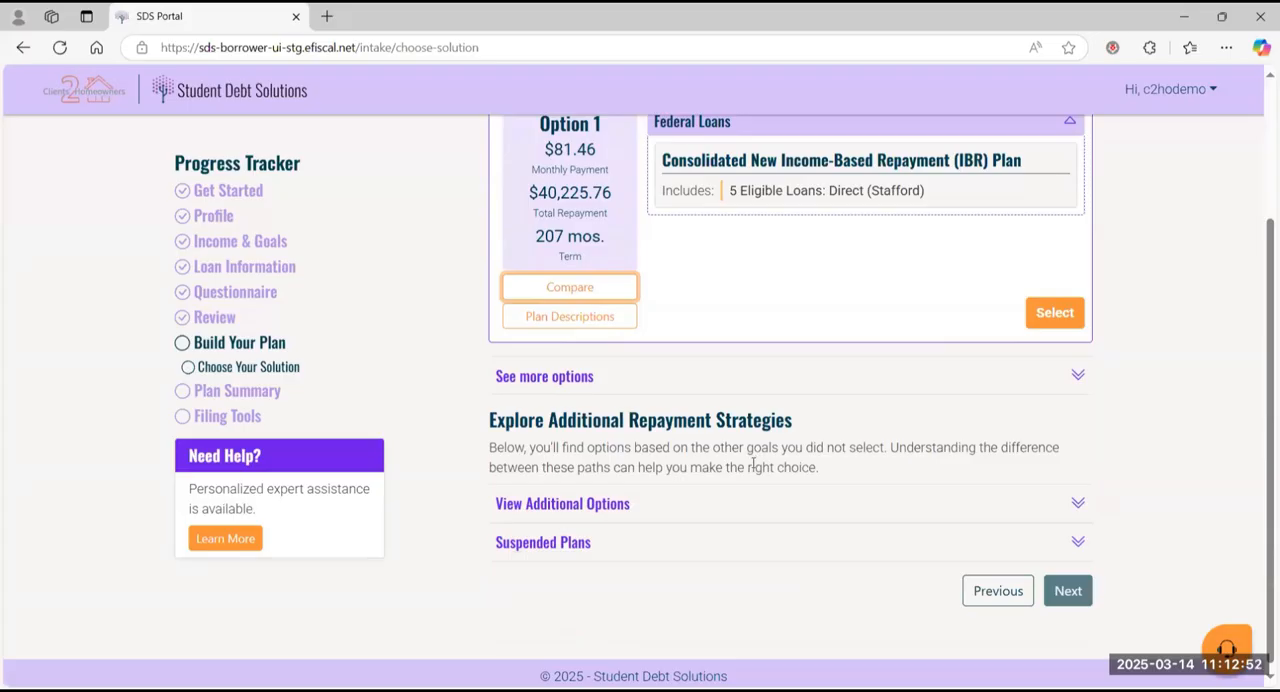
click(640, 510)
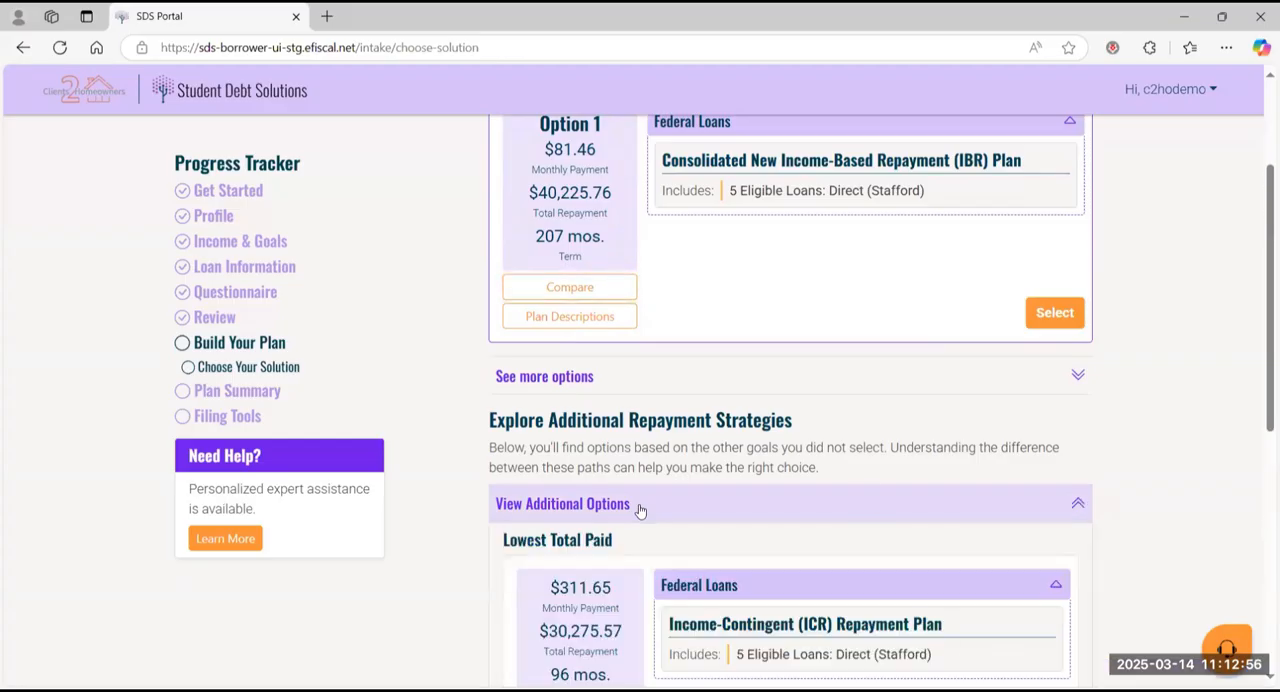
scroll(864, 497, down, 2)
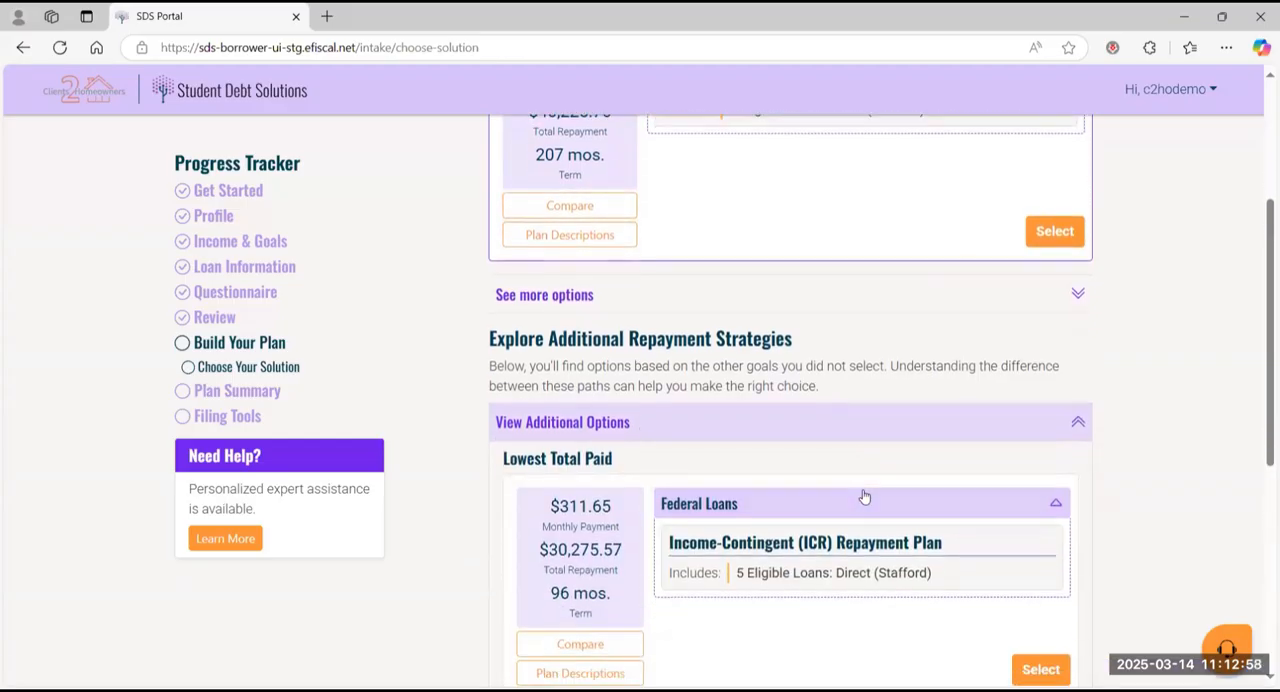
scroll(864, 497, down, 2)
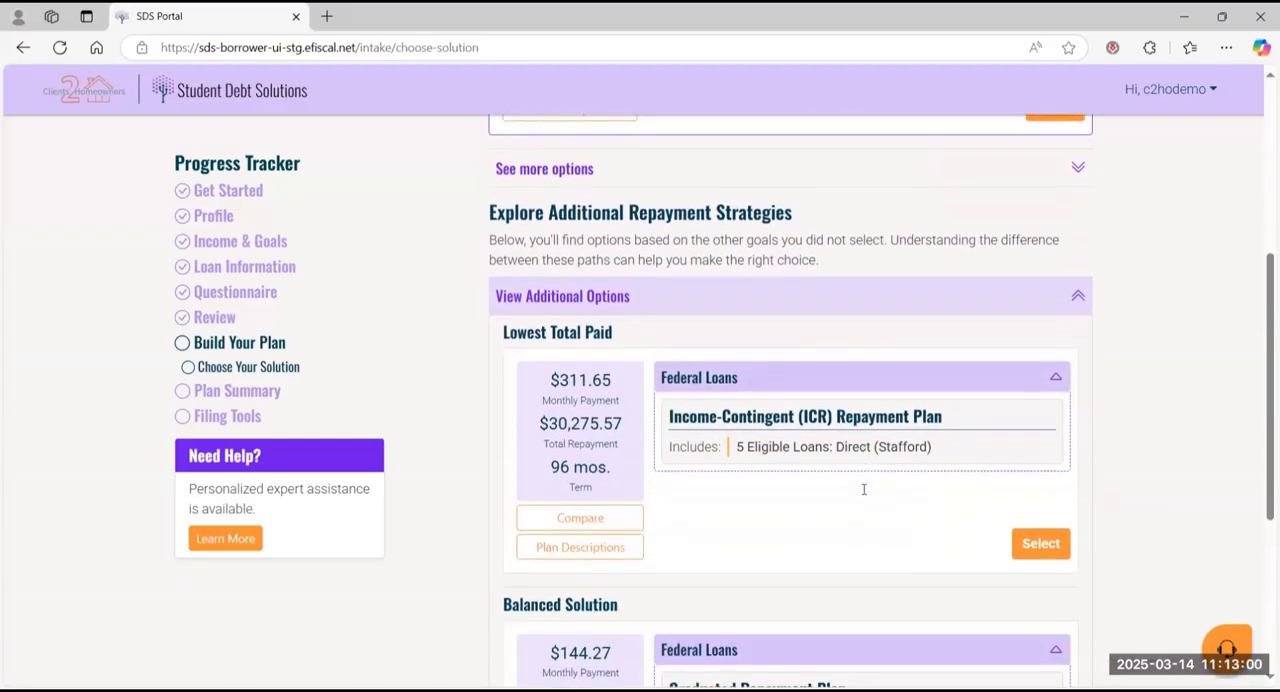
scroll(864, 495, down, 2)
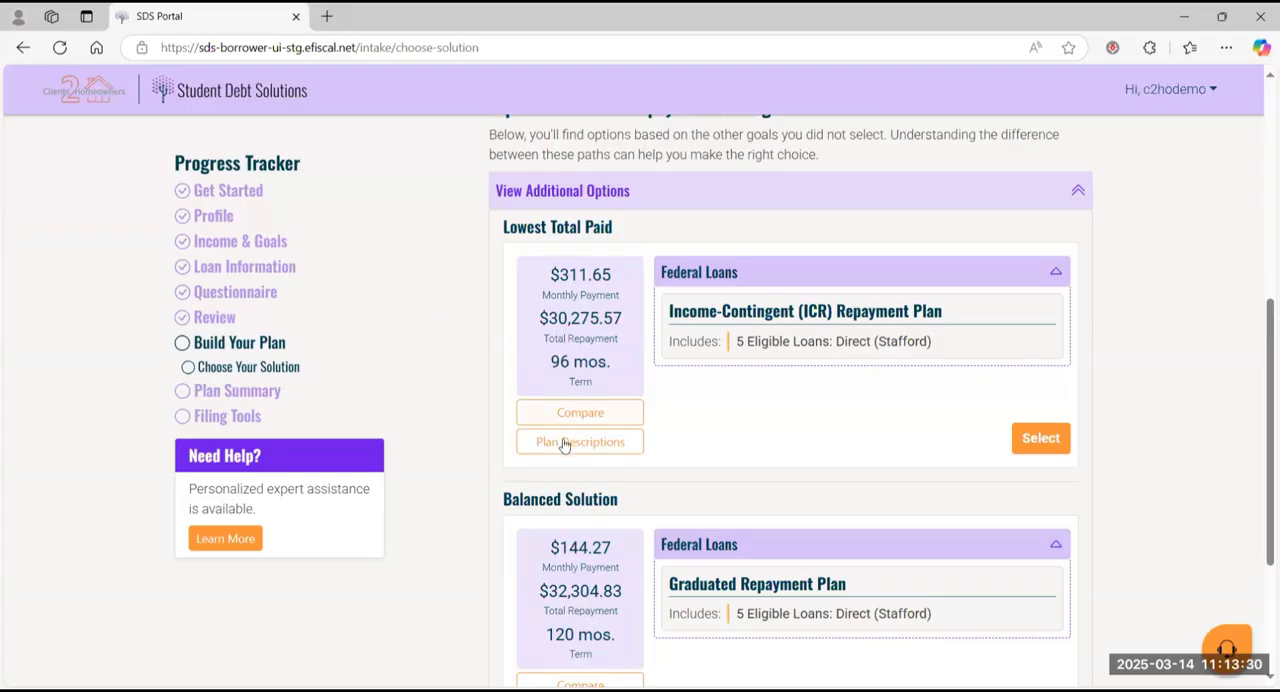
Step: Compare the current plan with the Income-Contingent (ICR) Repayment Plan, checking its total savings, and close the comparison
click(626, 414)
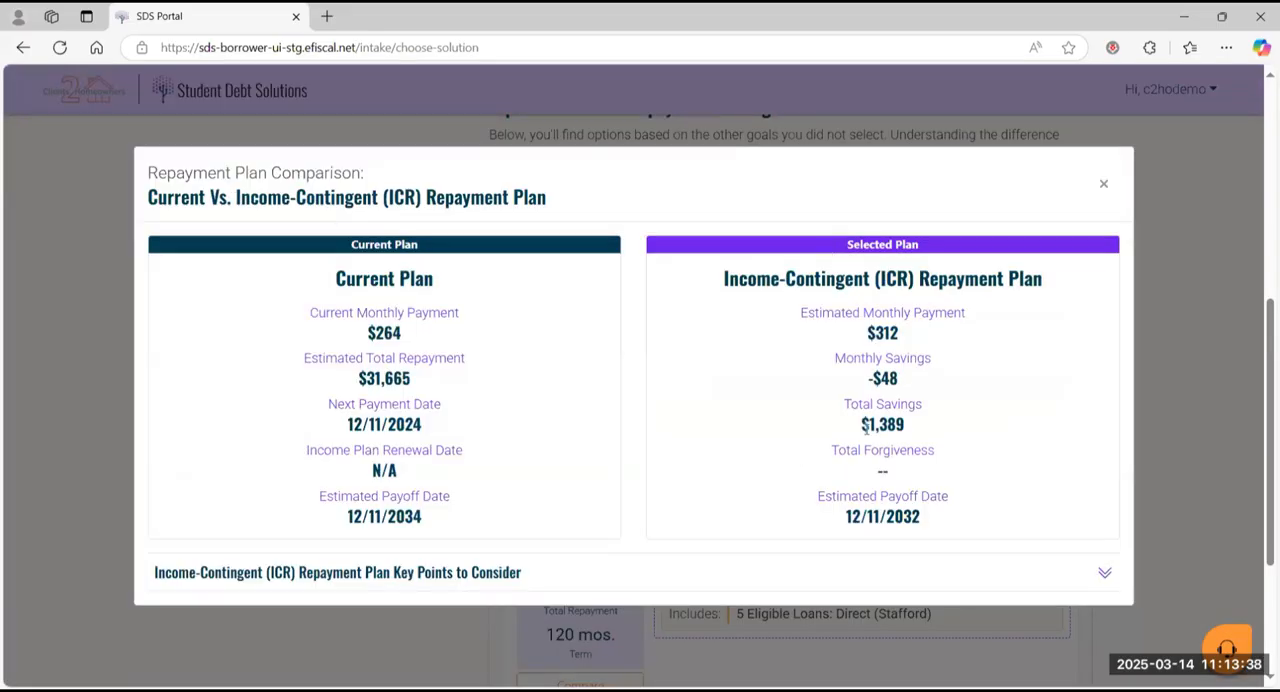
drag(862, 425, 915, 406)
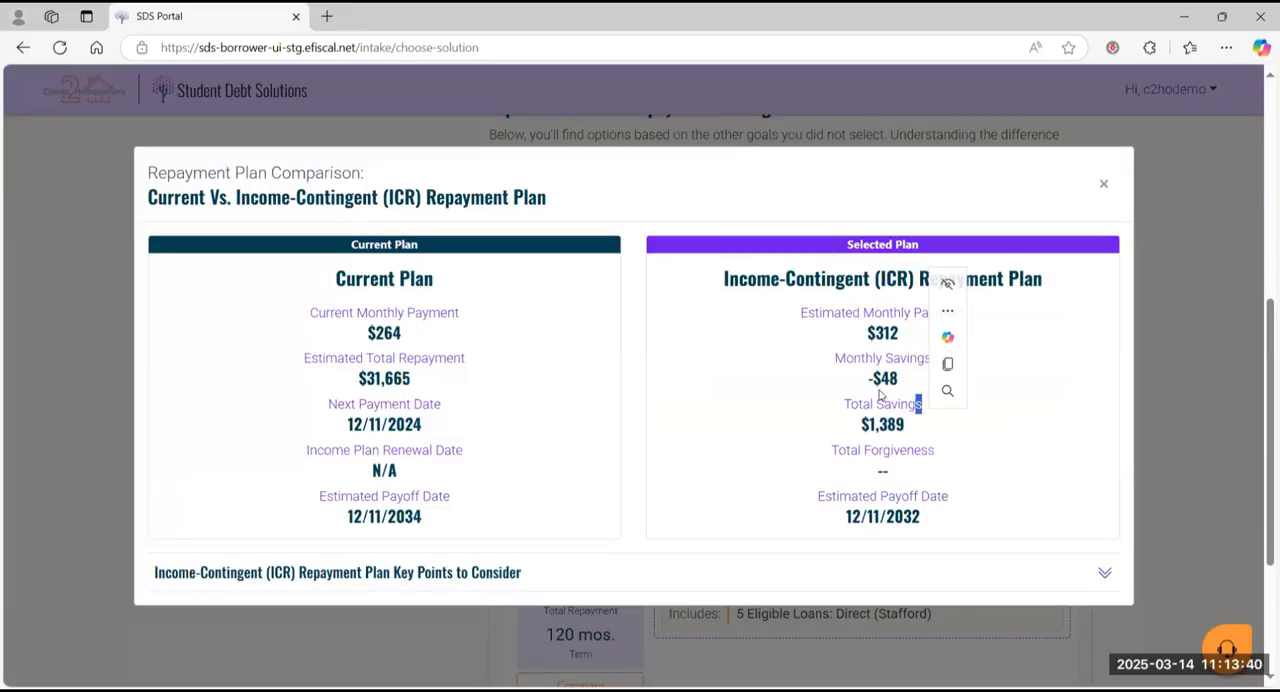
click(1103, 183)
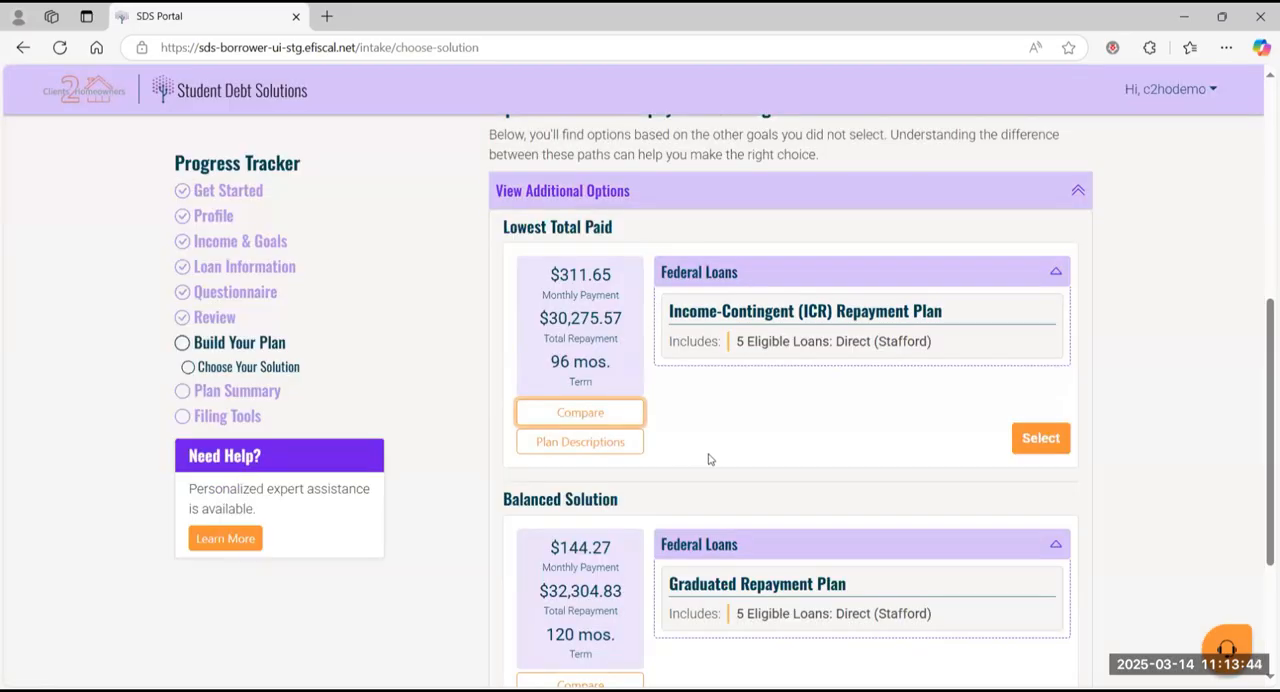
Step: Compare the current plan with the Graduated Repayment Plan under Balanced Solution, checking its monthly savings
scroll(709, 459, down, 1)
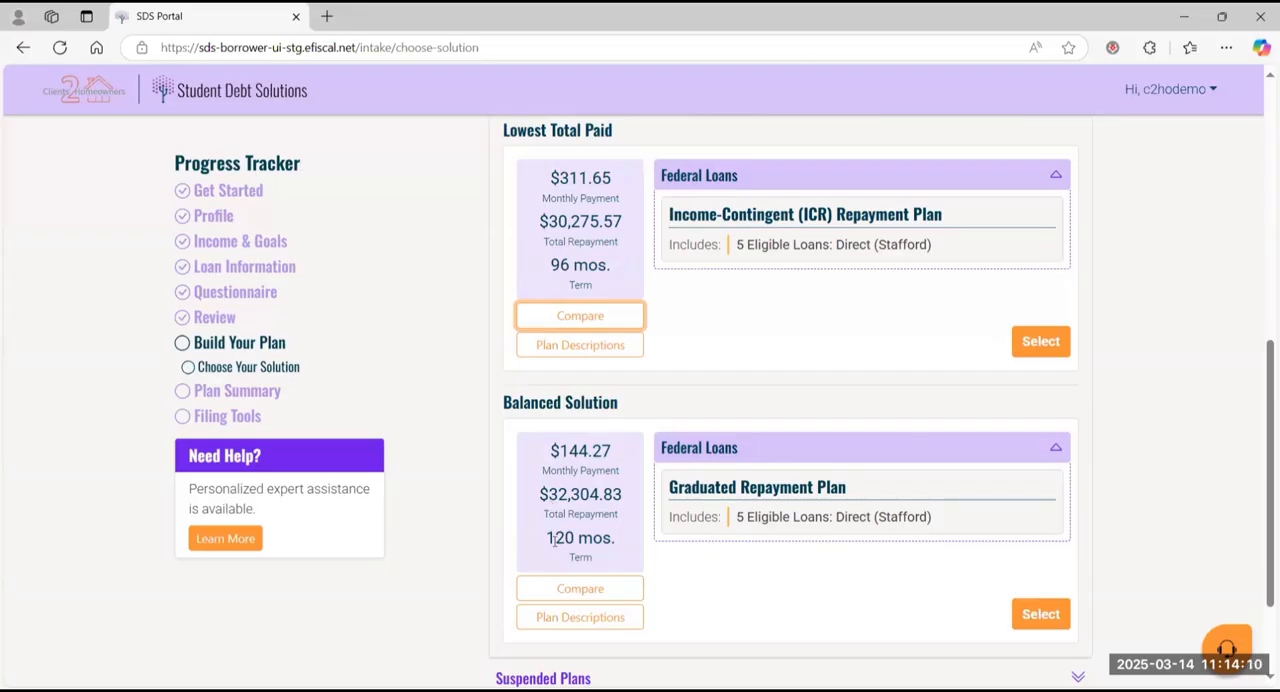
click(576, 590)
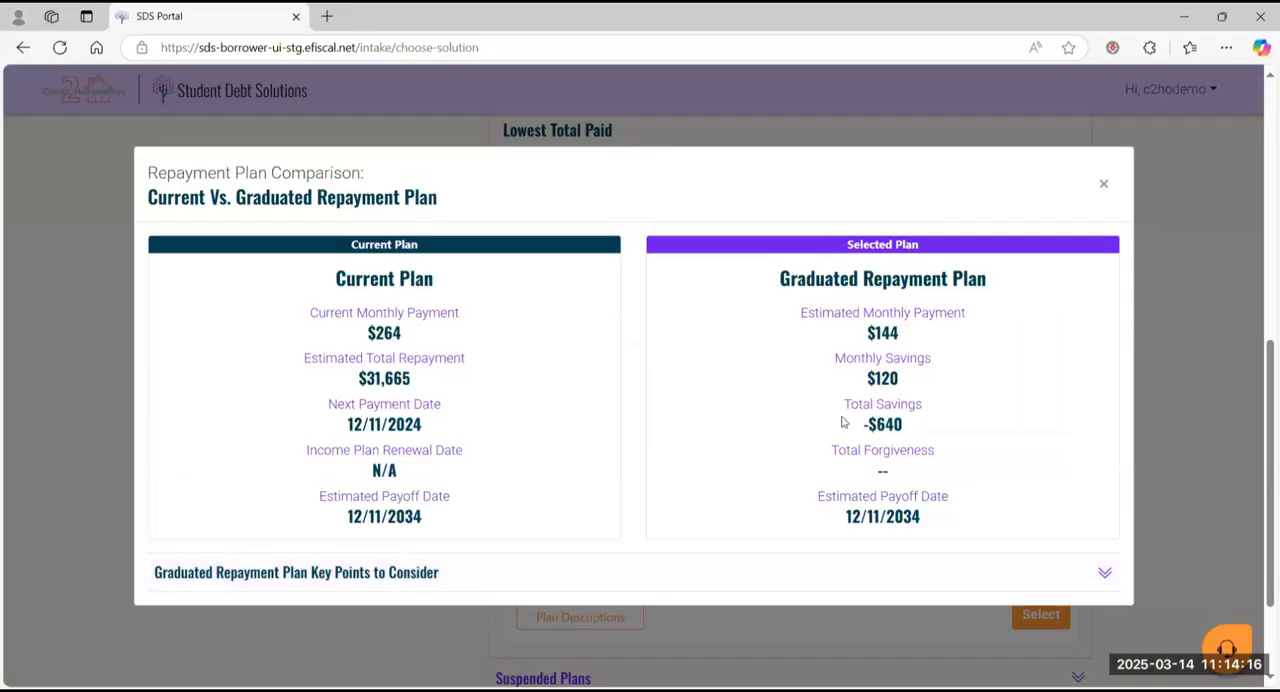
drag(865, 380, 910, 381)
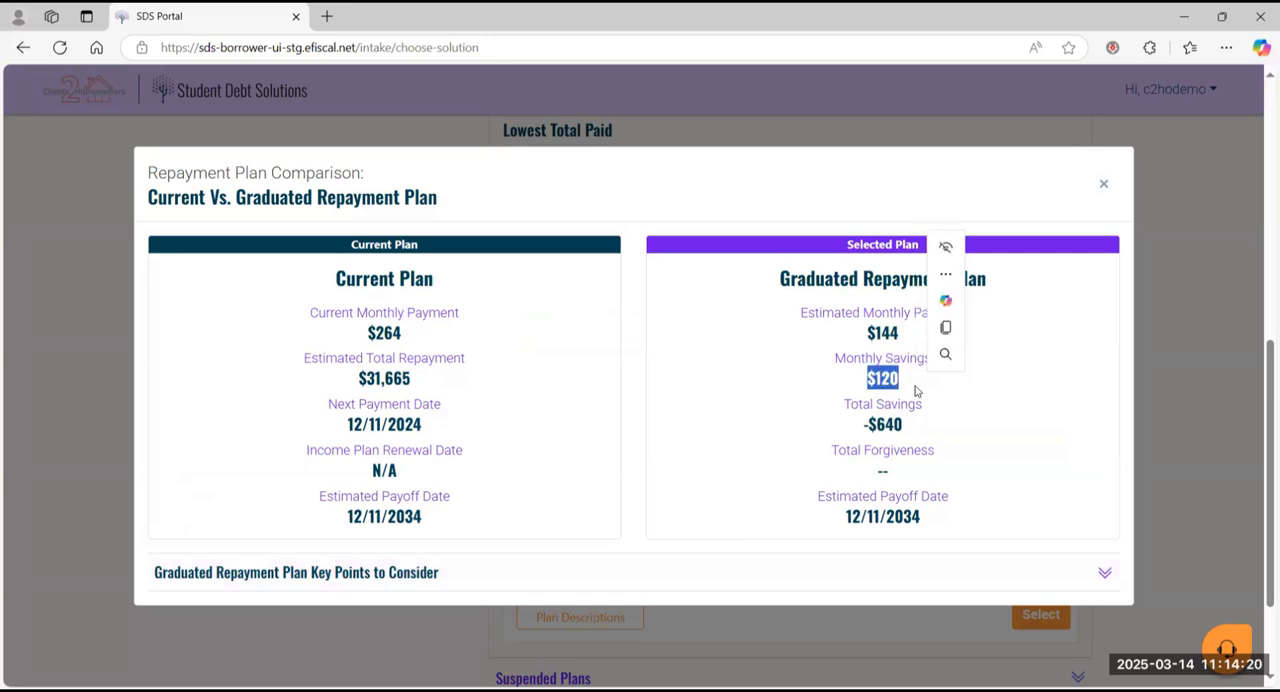
click(908, 408)
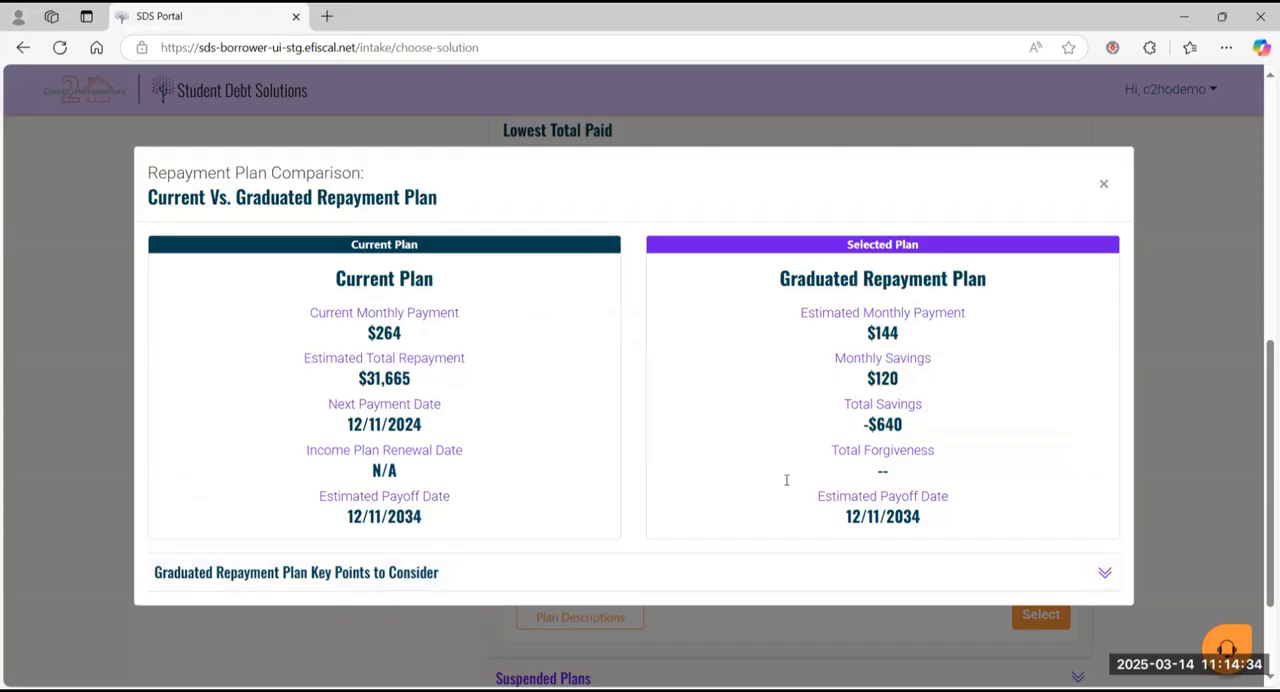
Step: Close the Graduated Repayment Plan comparison and look over the Lowest Total Paid and Balanced Solution options once more
click(1104, 184)
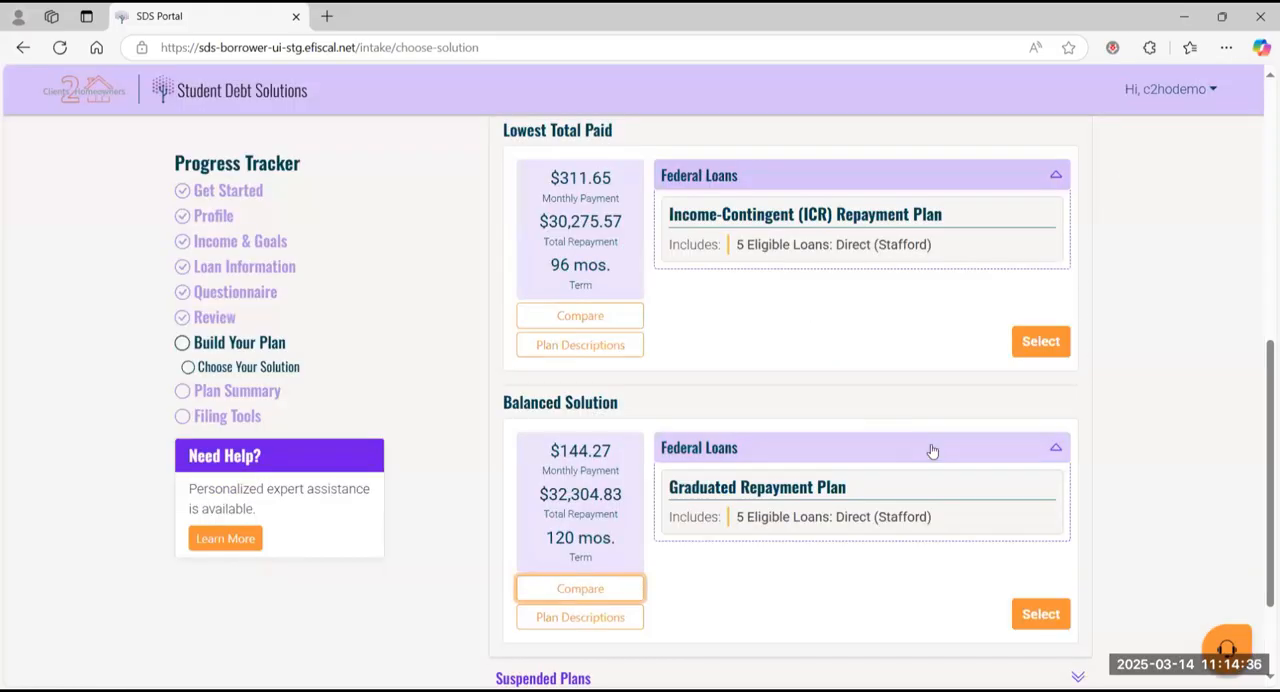
scroll(930, 450, up, 1)
scroll(930, 450, up, 2)
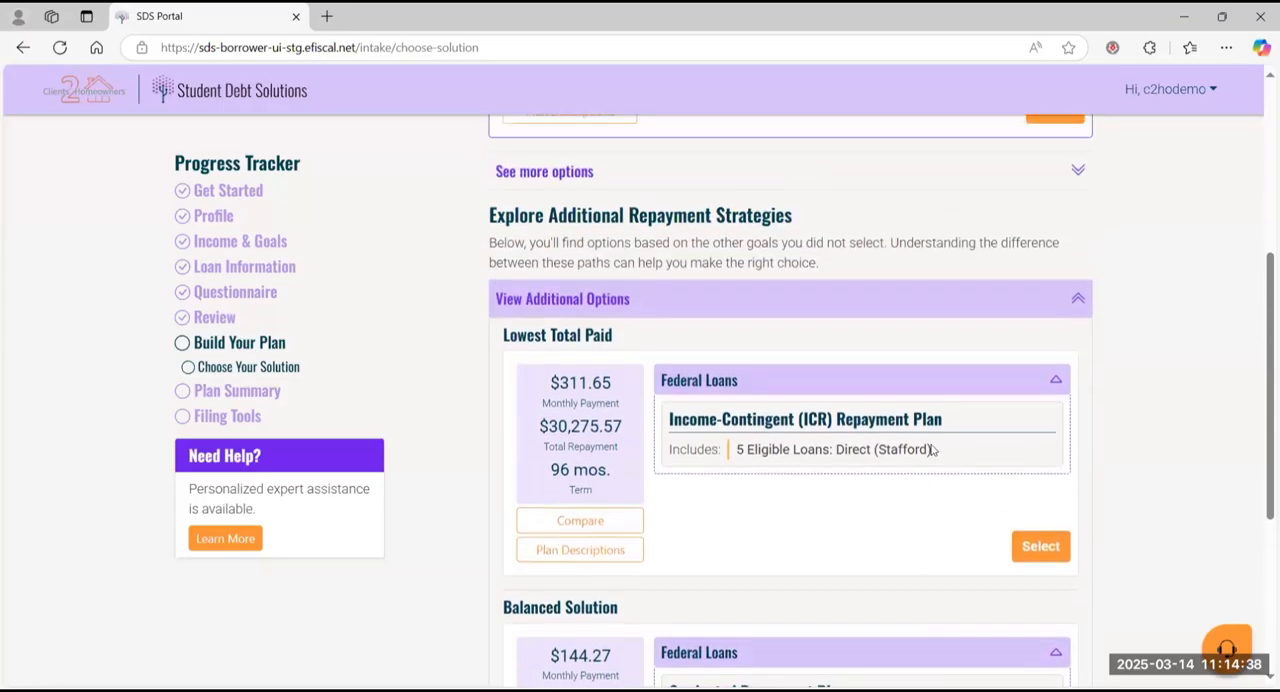
scroll(929, 449, down, 5)
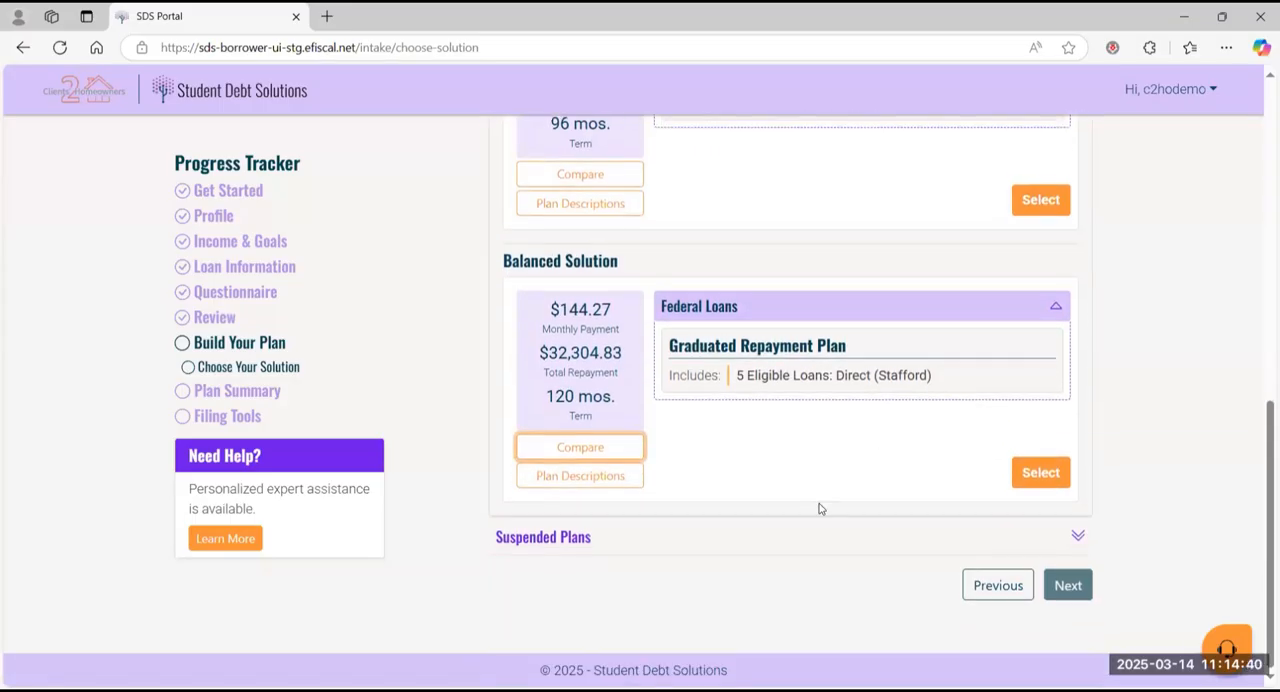
Step: Expand the suspended plans, examine the SAVE (Formerly REPAYE) Repayment Plan and its application delays notice, and collapse the section
click(795, 537)
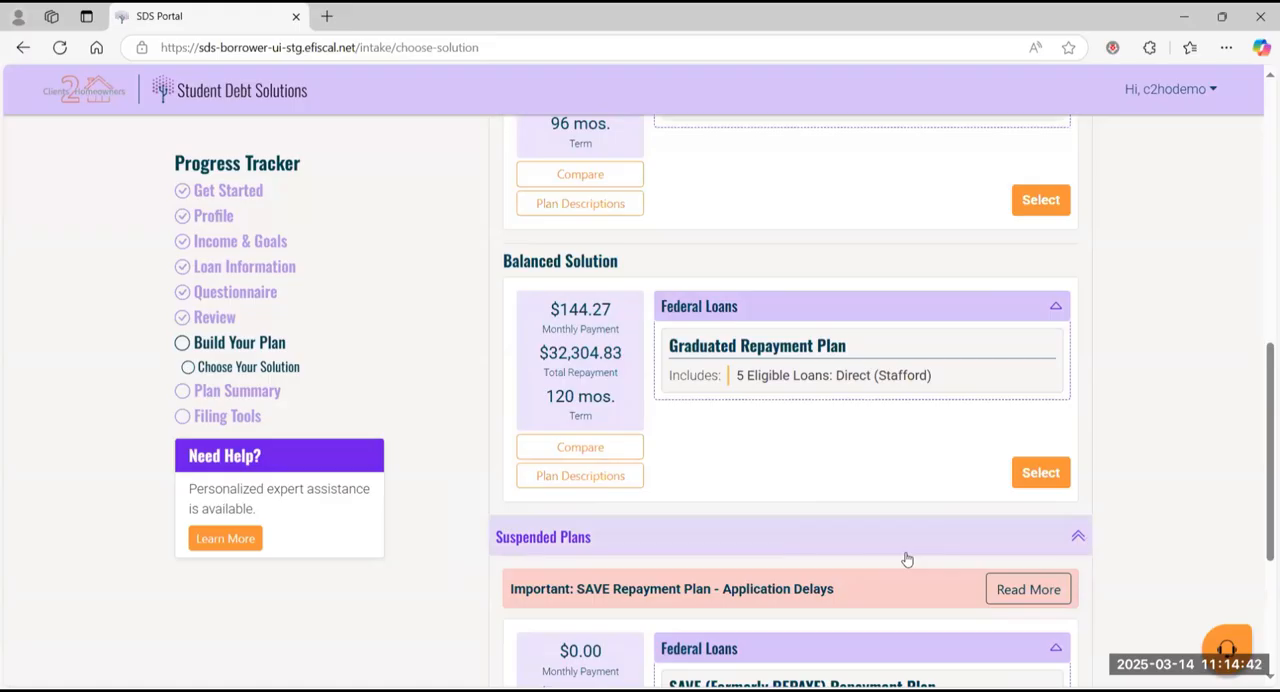
scroll(906, 559, down, 2)
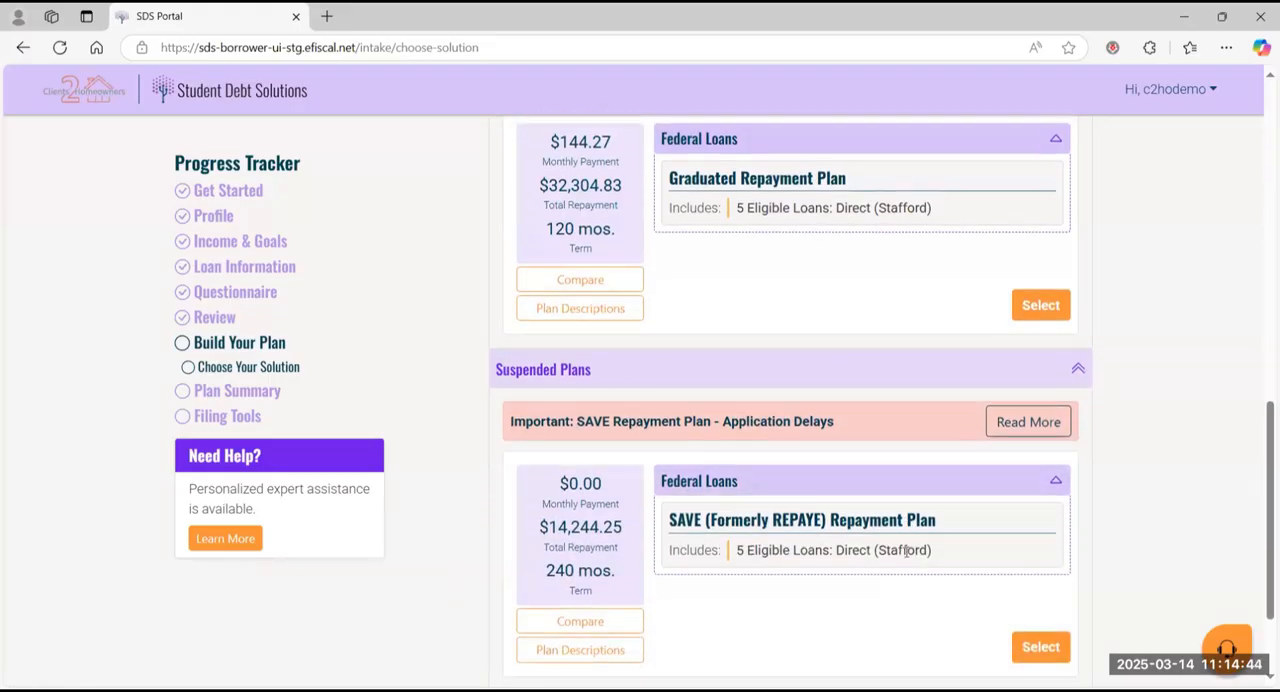
scroll(906, 555, down, 2)
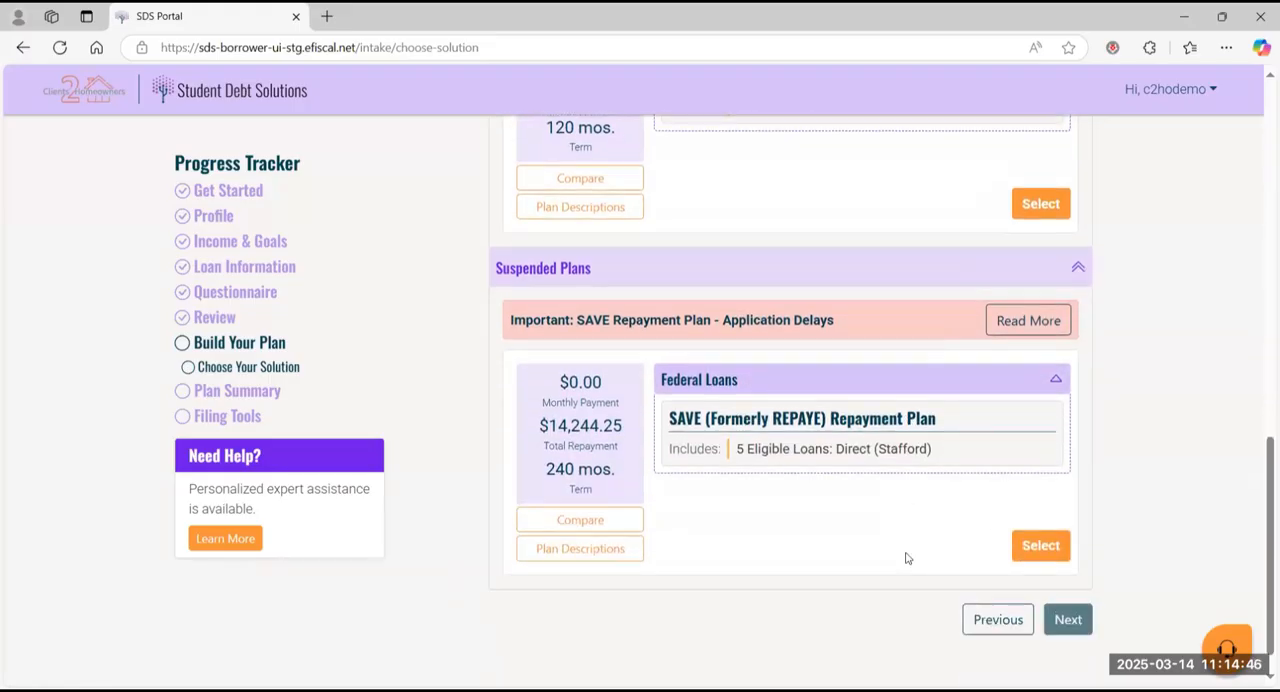
scroll(906, 558, down, 1)
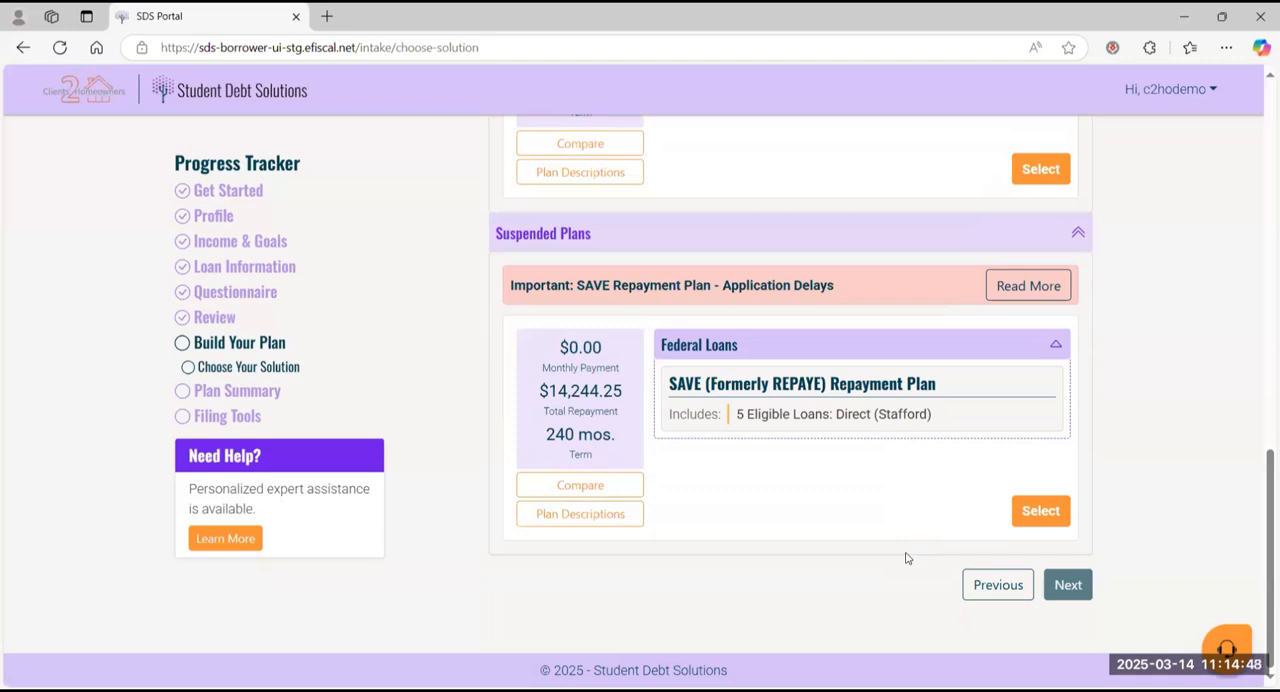
scroll(908, 558, up, 1)
click(1058, 315)
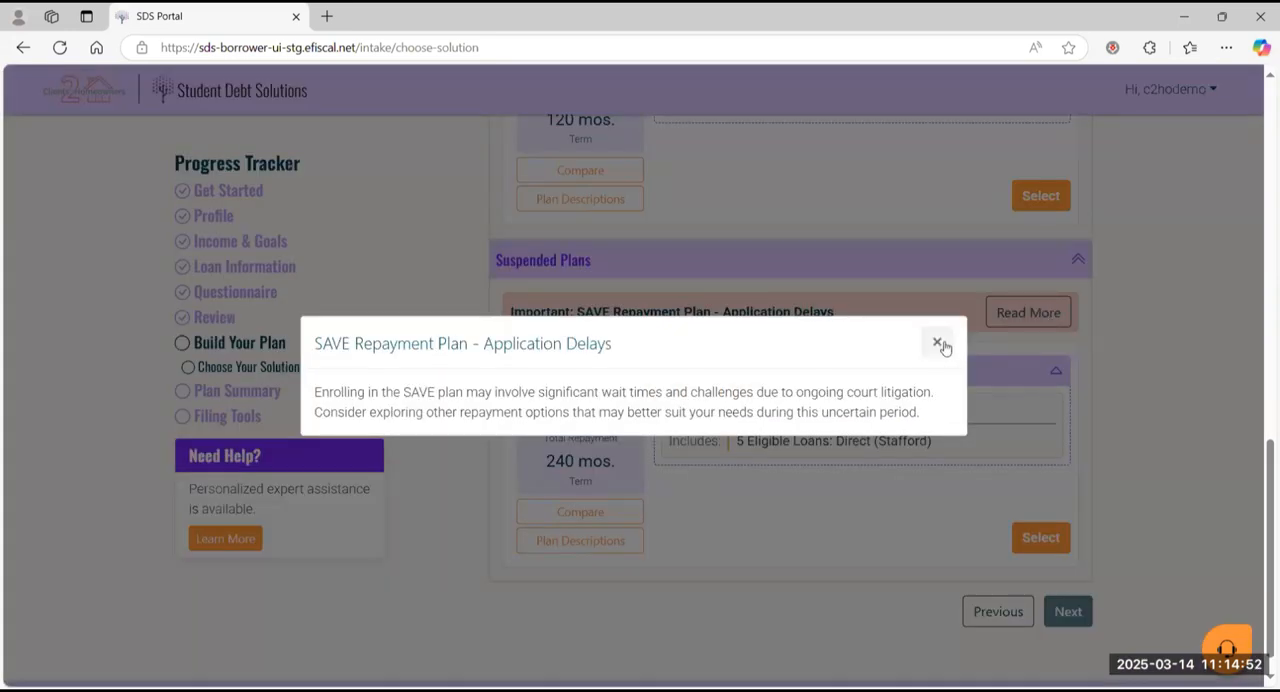
click(938, 343)
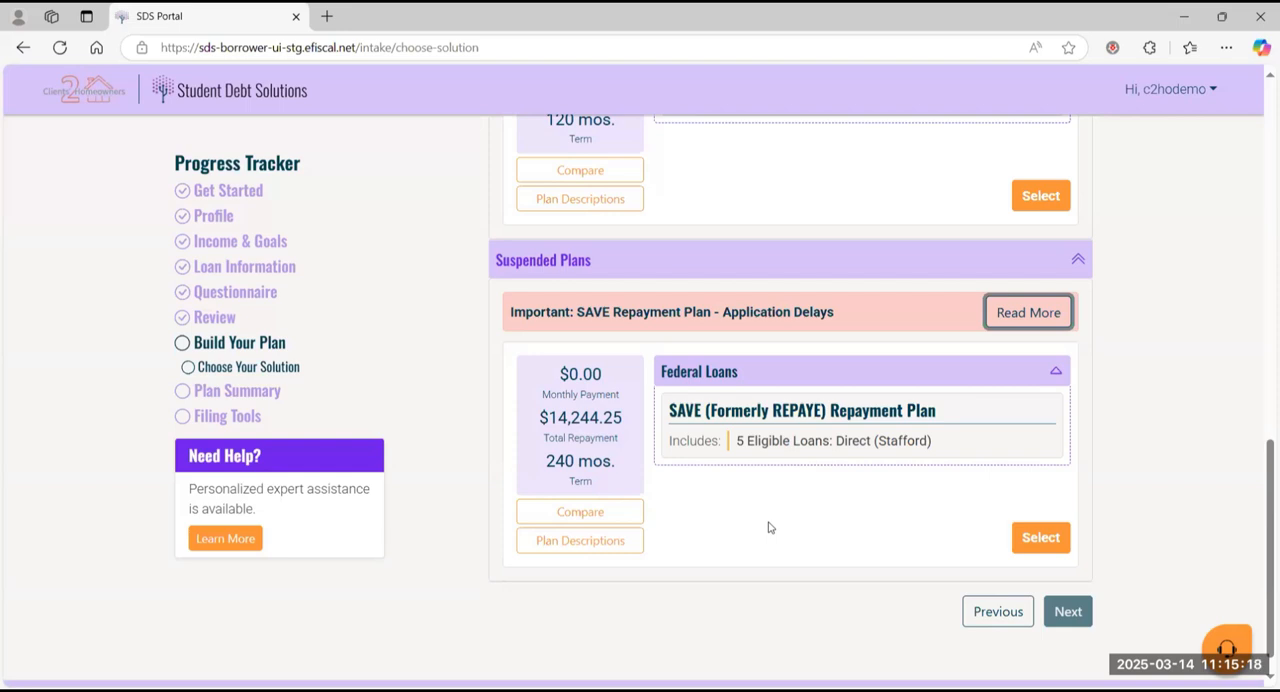
click(1046, 260)
Step: Select the recommended Consolidated New Income-Based Repayment (IBR) Plan and proceed through the plan summary to the filing tools
scroll(852, 454, up, 5)
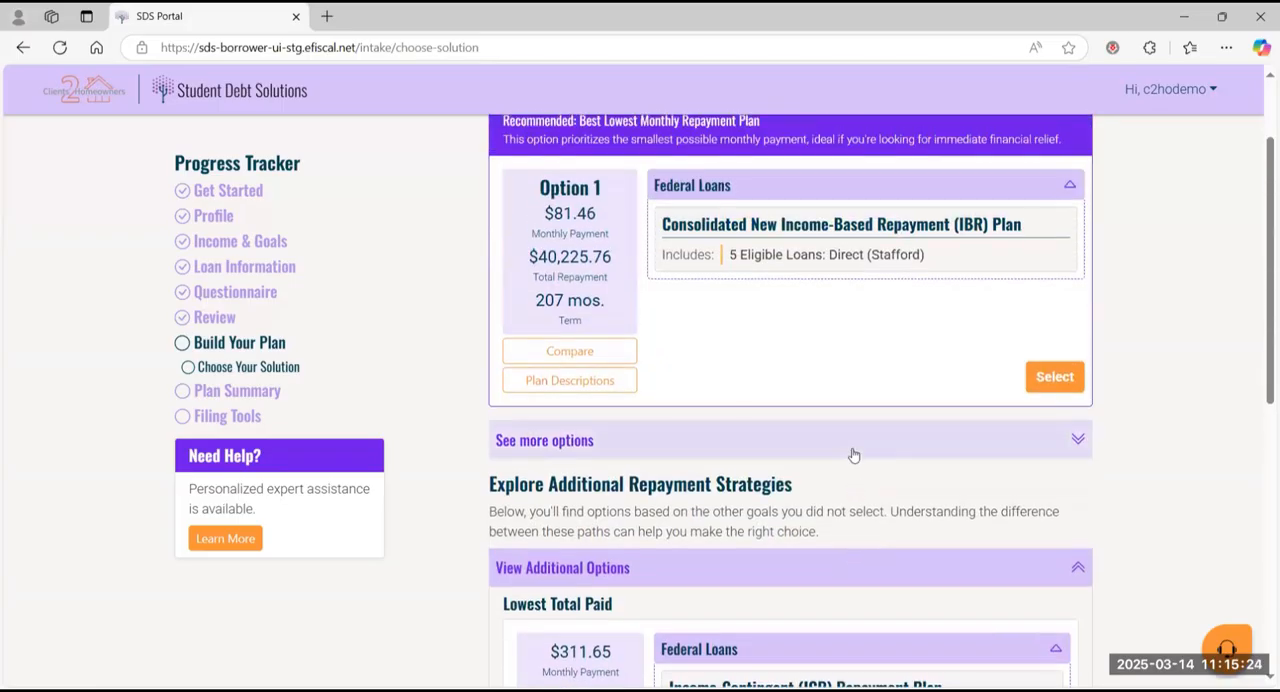
click(1051, 375)
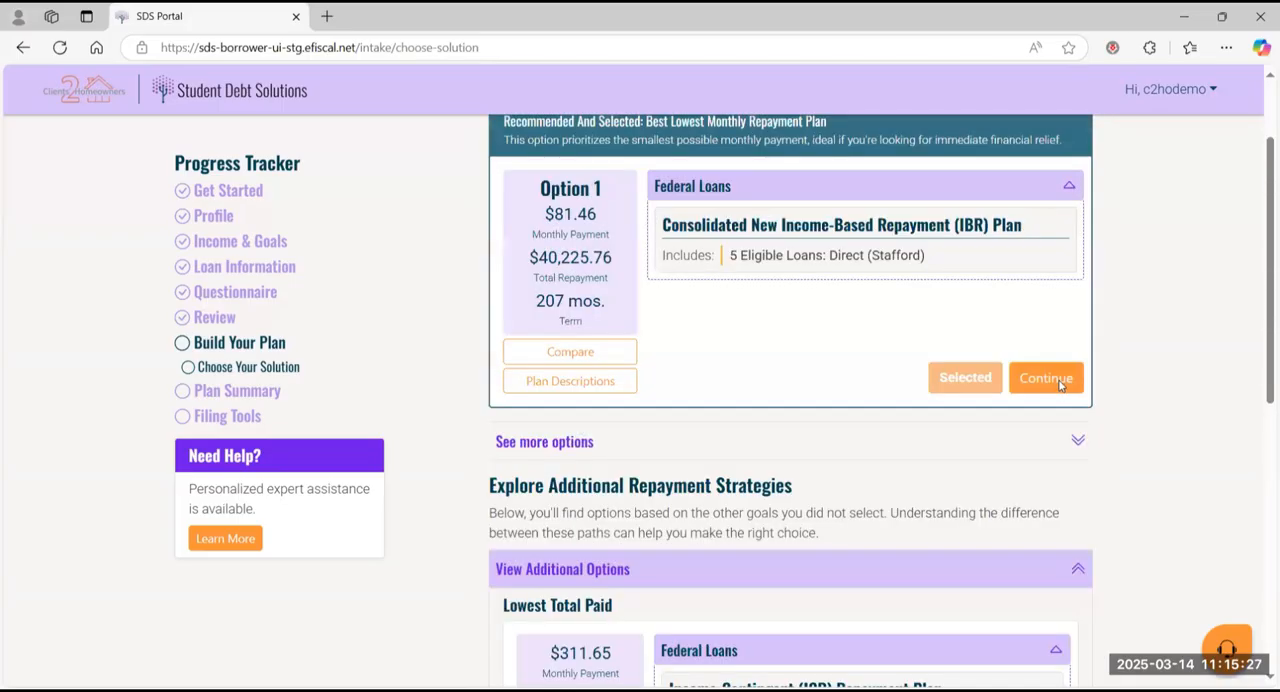
click(1046, 378)
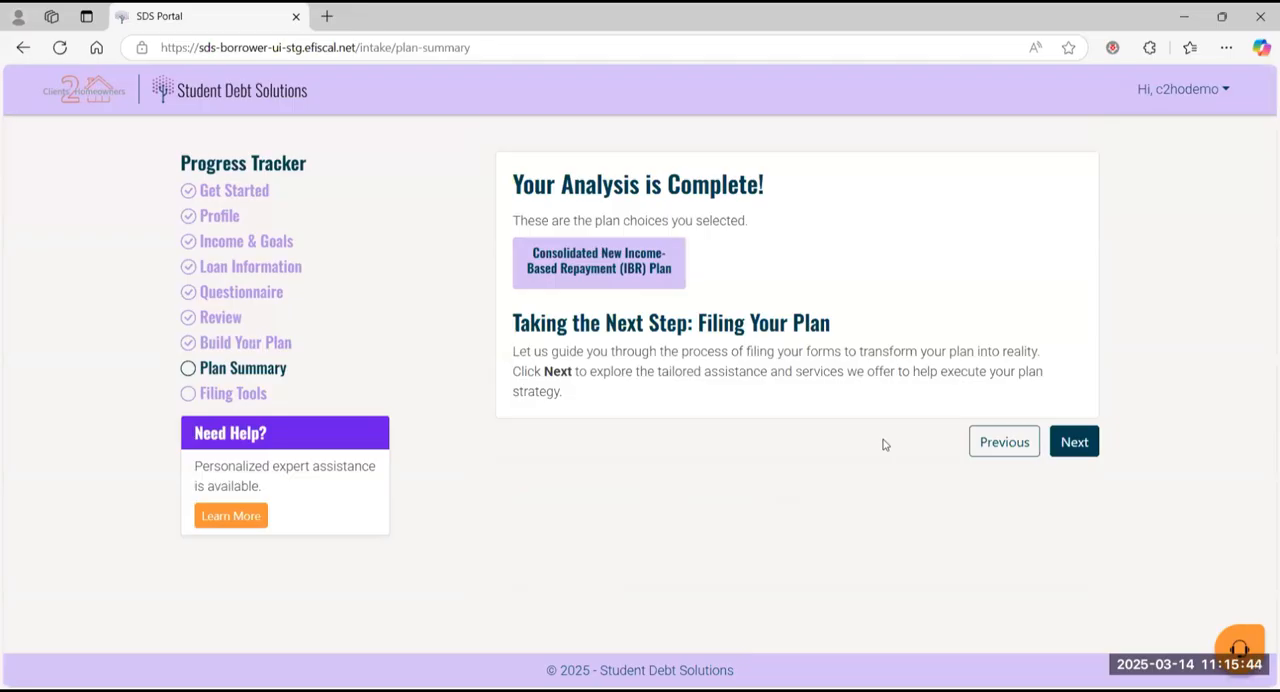
click(1076, 446)
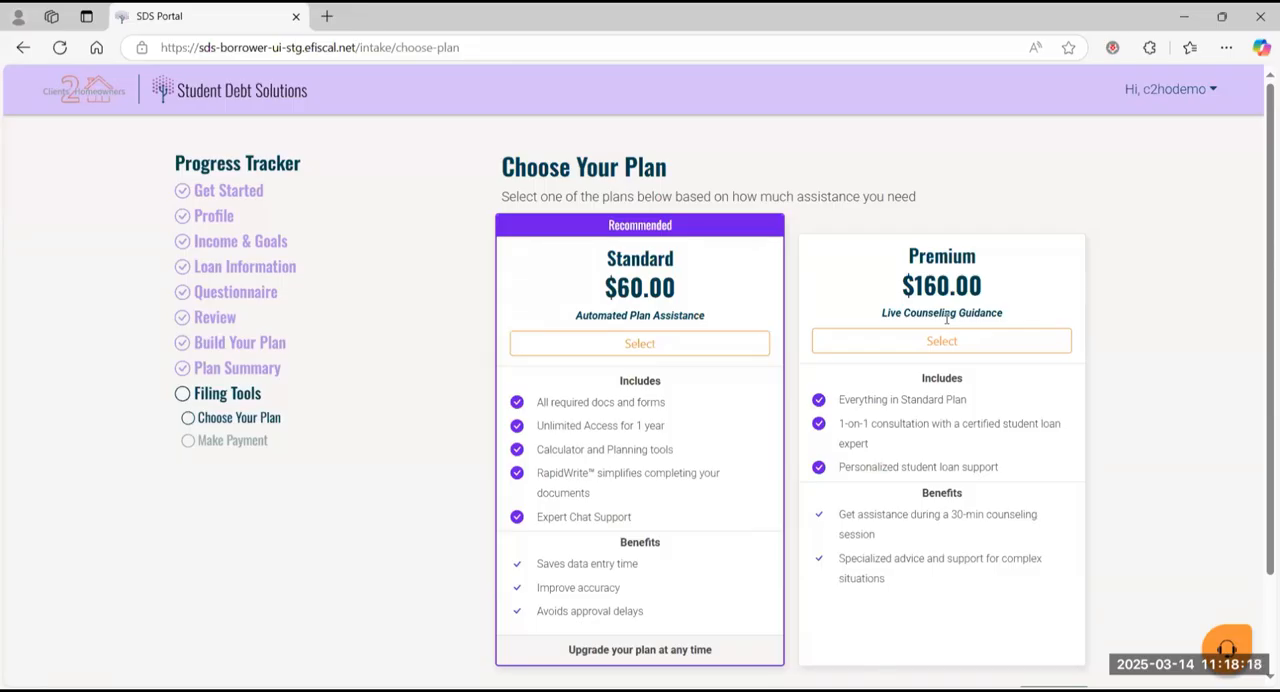
Step: Choose the $60.00 Standard filing plan and pay for it by card, entering the card number
scroll(946, 318, down, 2)
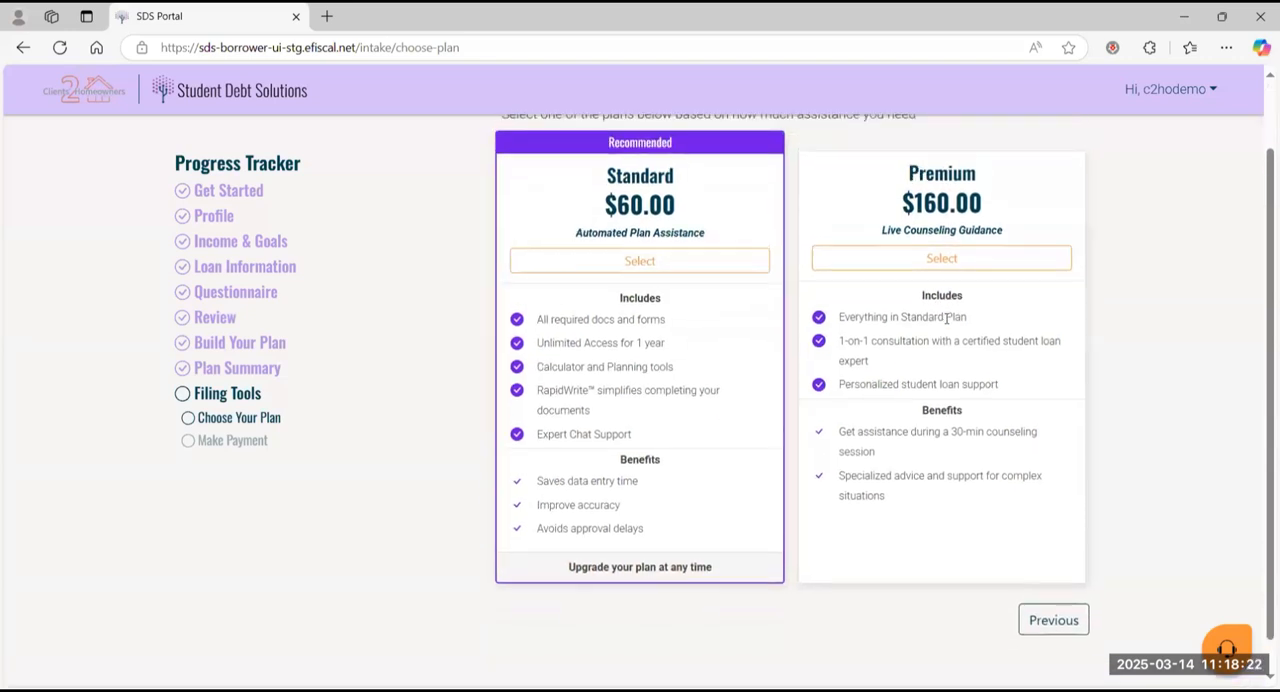
click(682, 264)
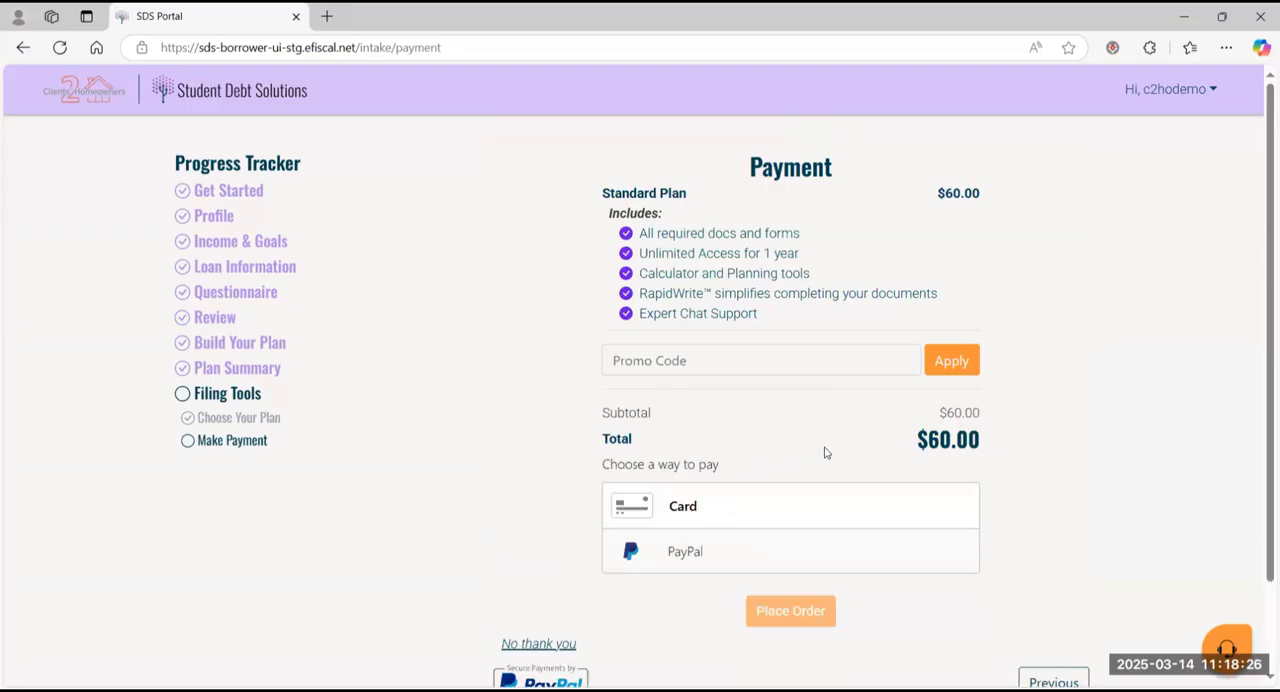
click(697, 508)
text(4111)
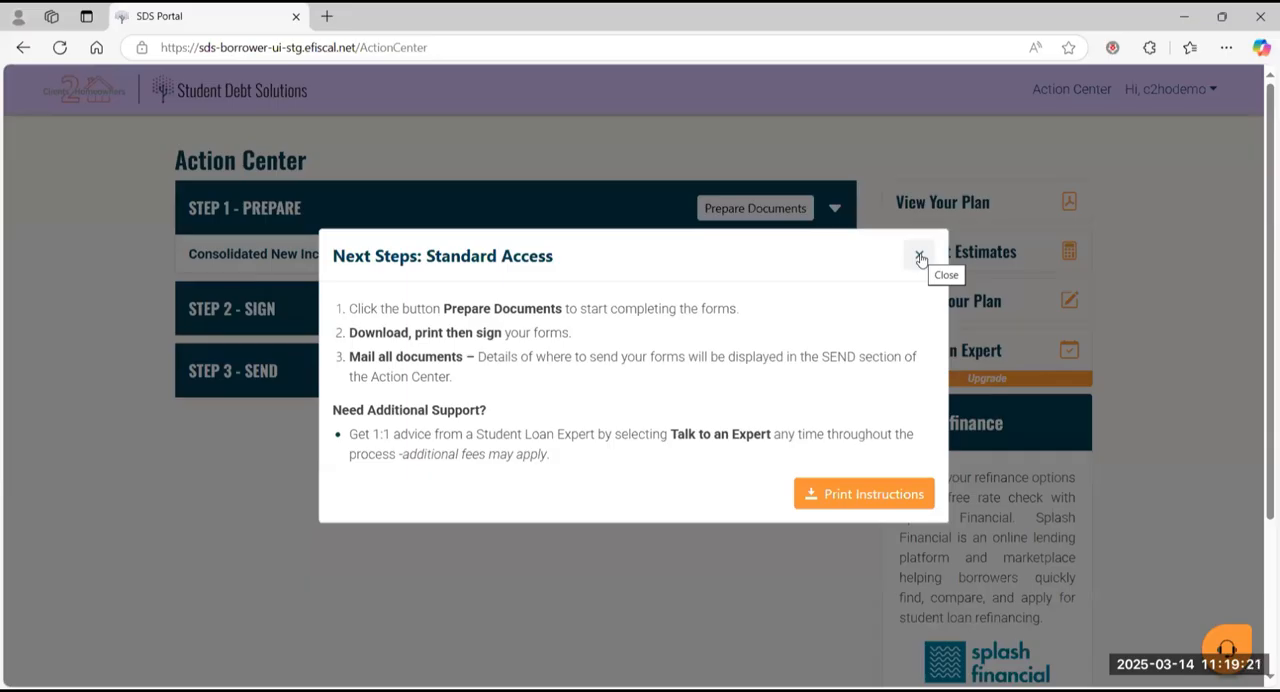
Step: Dismiss the Standard Access next steps, check the available chat support and FAQ topics, and close the help window
click(919, 258)
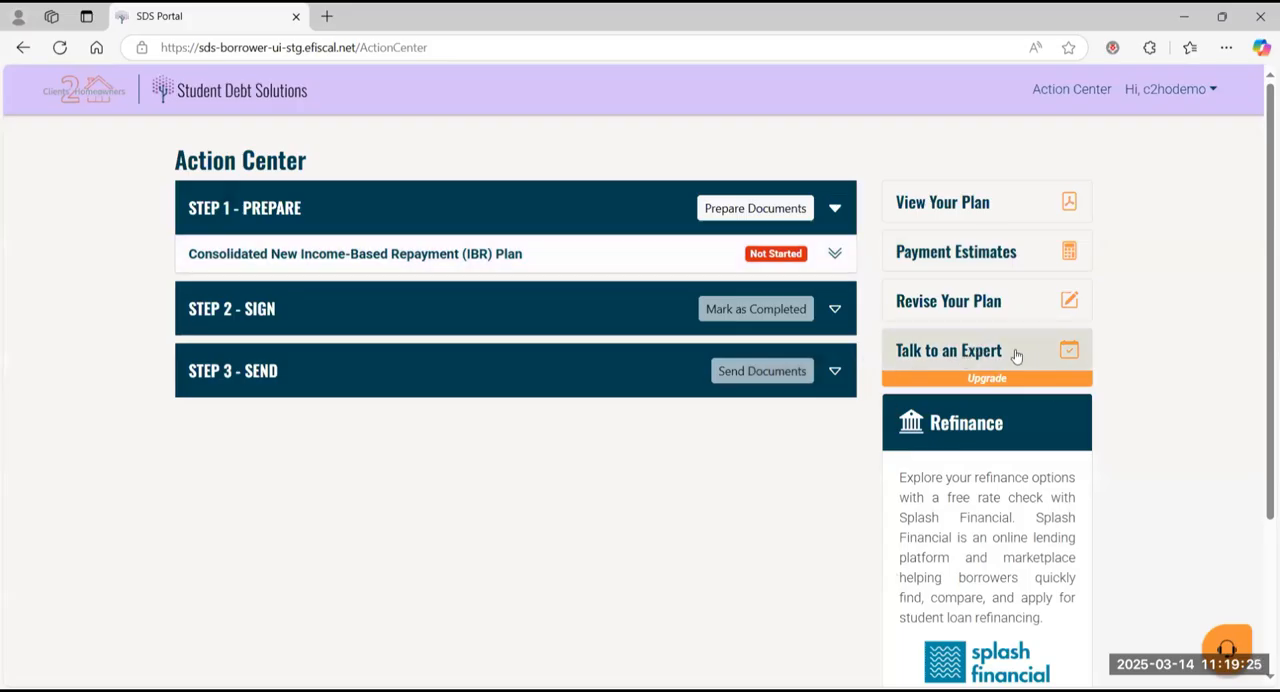
click(1227, 645)
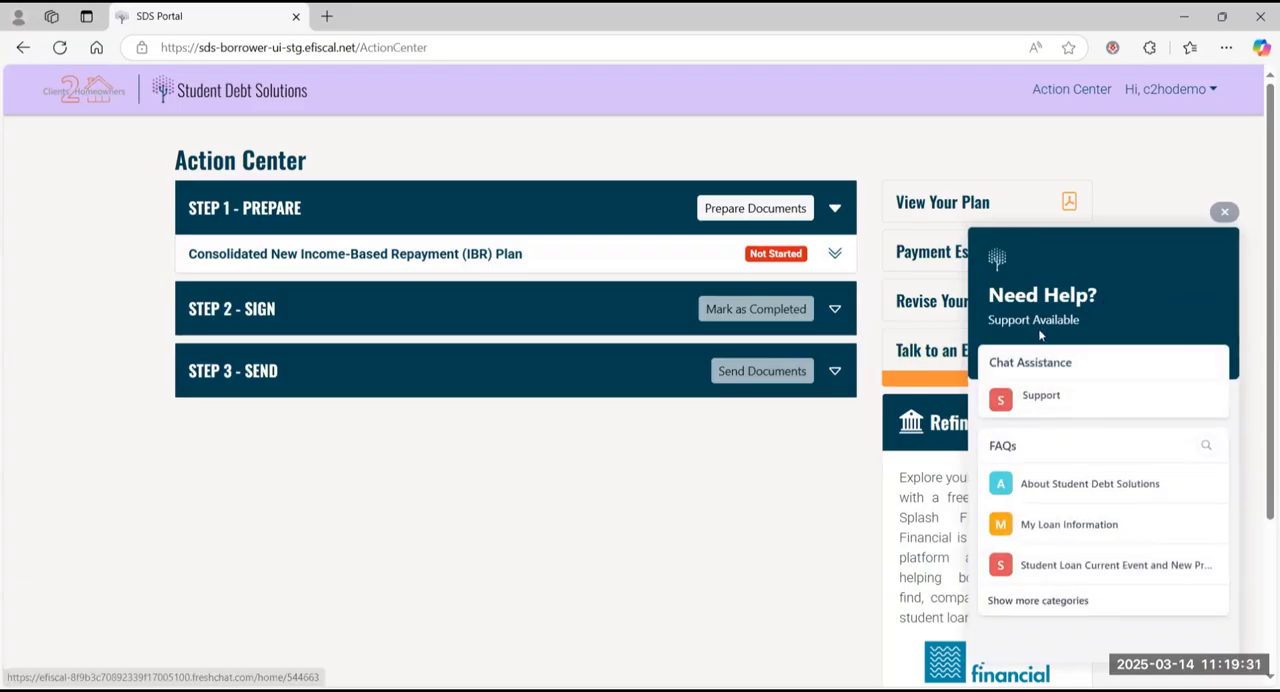
click(1224, 212)
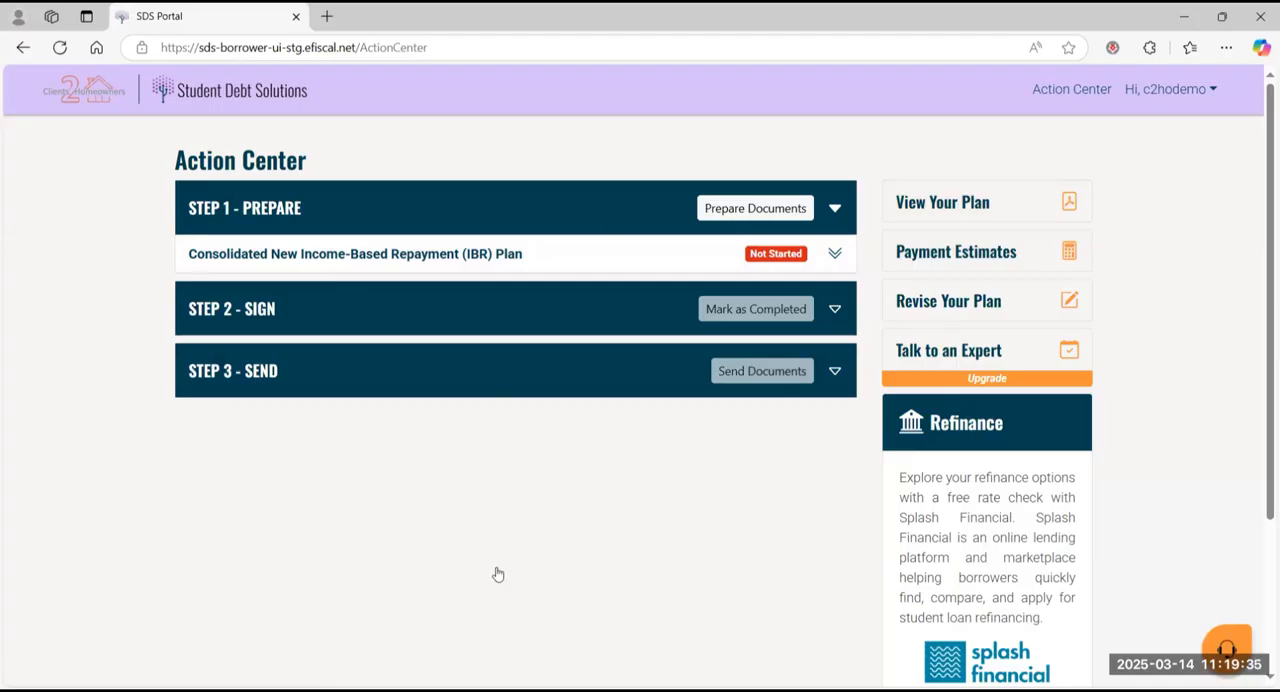
Step: Start preparing the IBR plan documents, enter the Social Security number, and submit the borrower information page
click(755, 208)
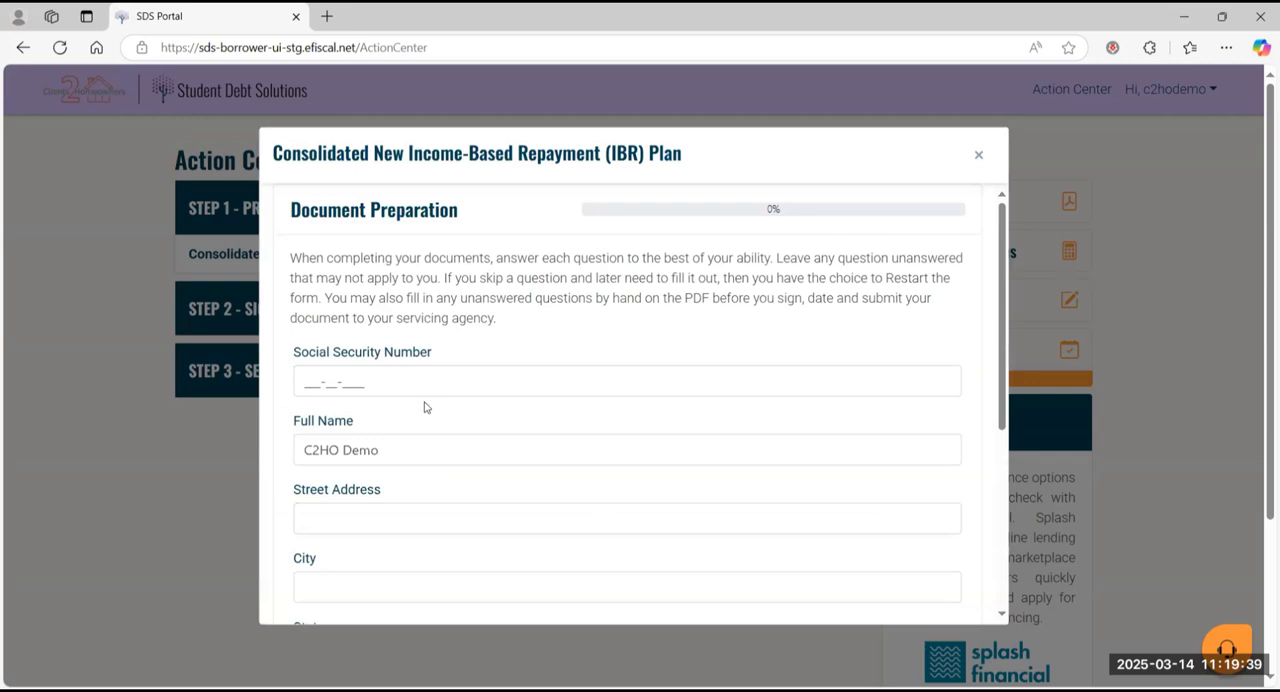
scroll(463, 347, down, 1)
scroll(465, 346, up, 1)
click(307, 380)
text(11)
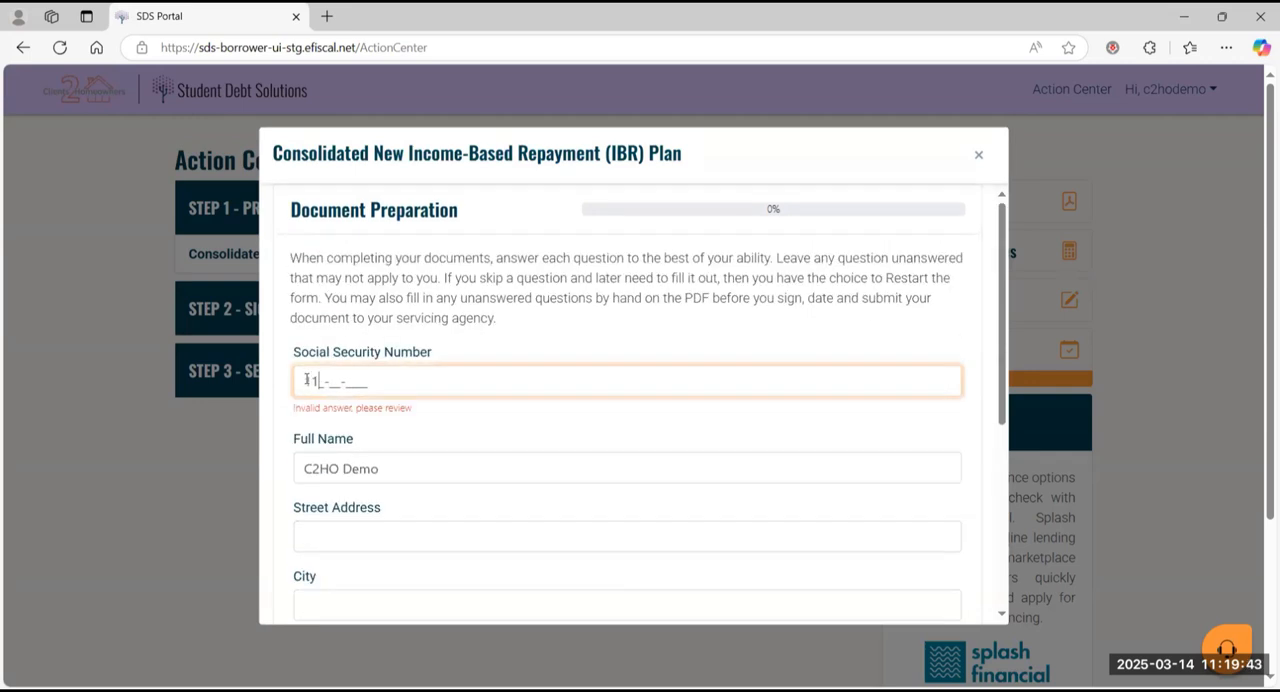
text(1111111-11-1111)
scroll(307, 382, down, 4)
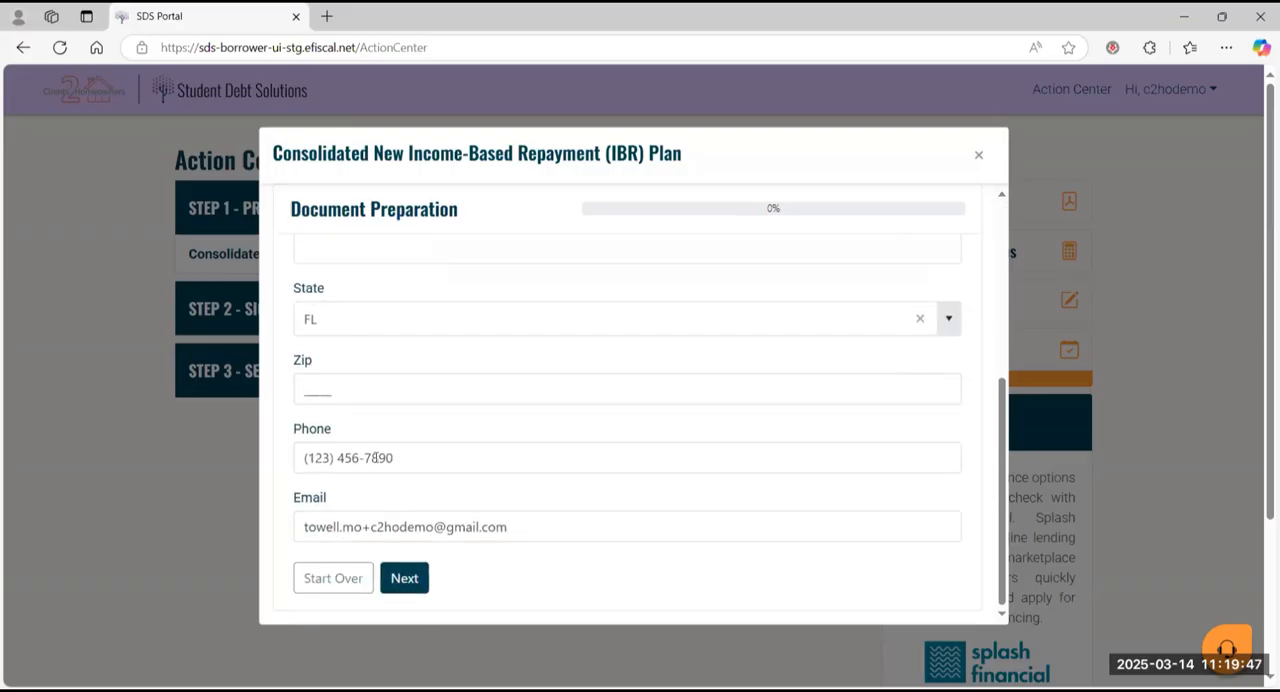
click(416, 579)
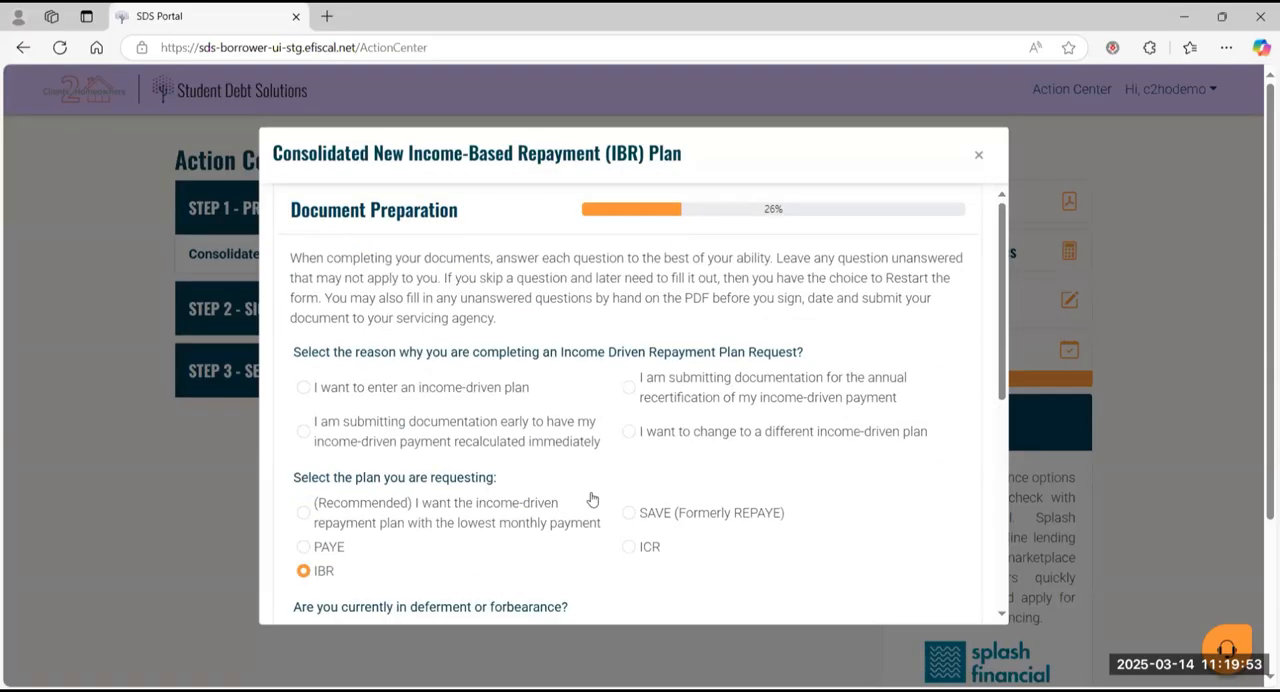
Step: Give "I want to enter an income-driven plan" as the request reason, keep IBR as the requested plan, and continue
click(304, 387)
scroll(688, 509, down, 5)
scroll(688, 509, down, 1)
click(406, 578)
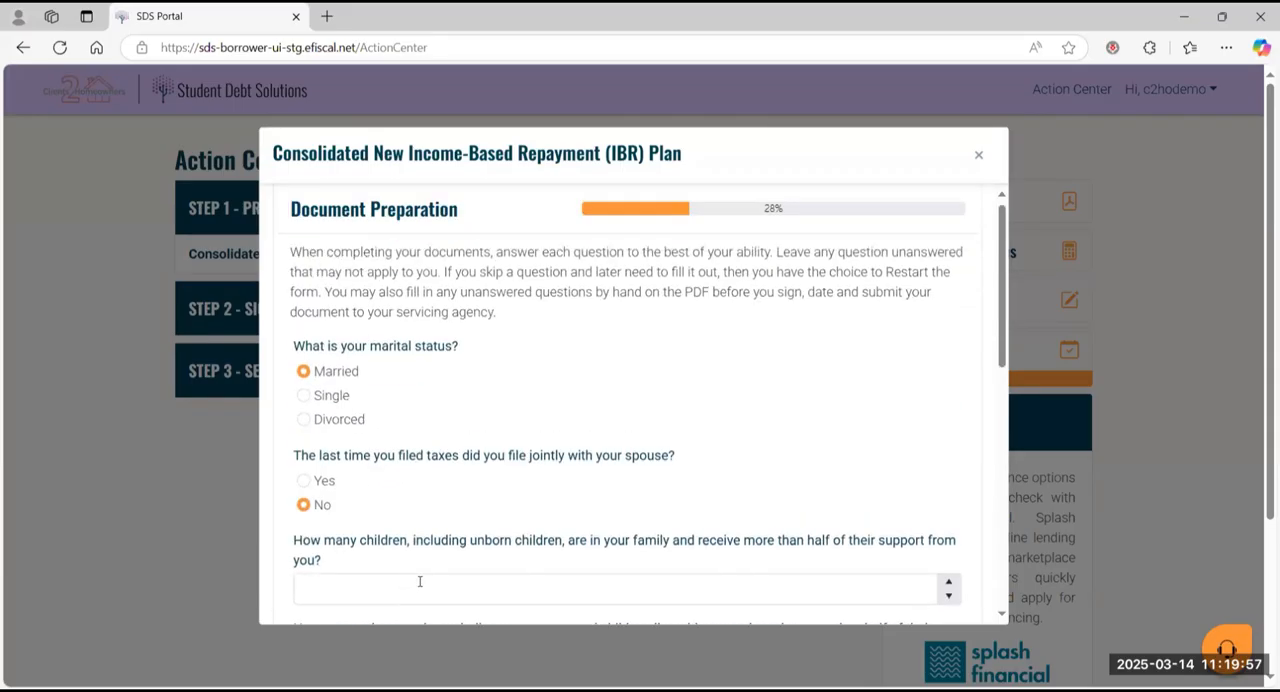
Step: Review the marital status, family size and income questions, leave the prefilled answers as they are, and continue
scroll(560, 574, down, 1)
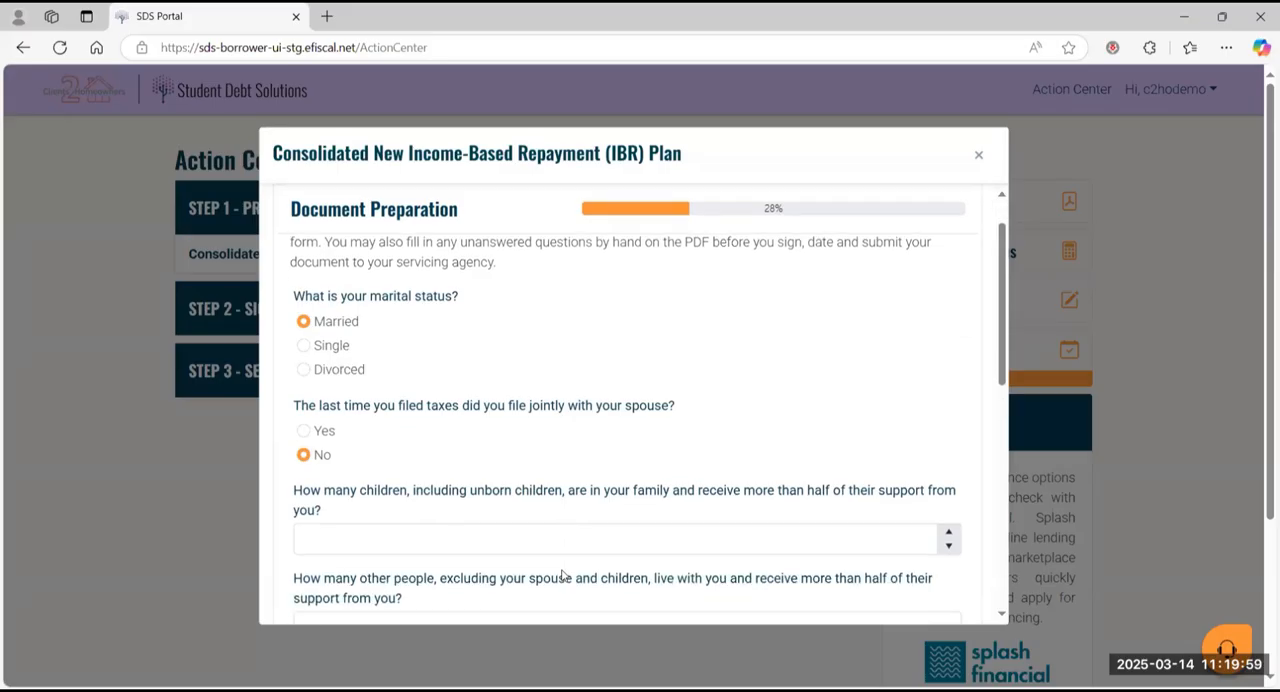
scroll(561, 576, down, 1)
scroll(562, 569, down, 5)
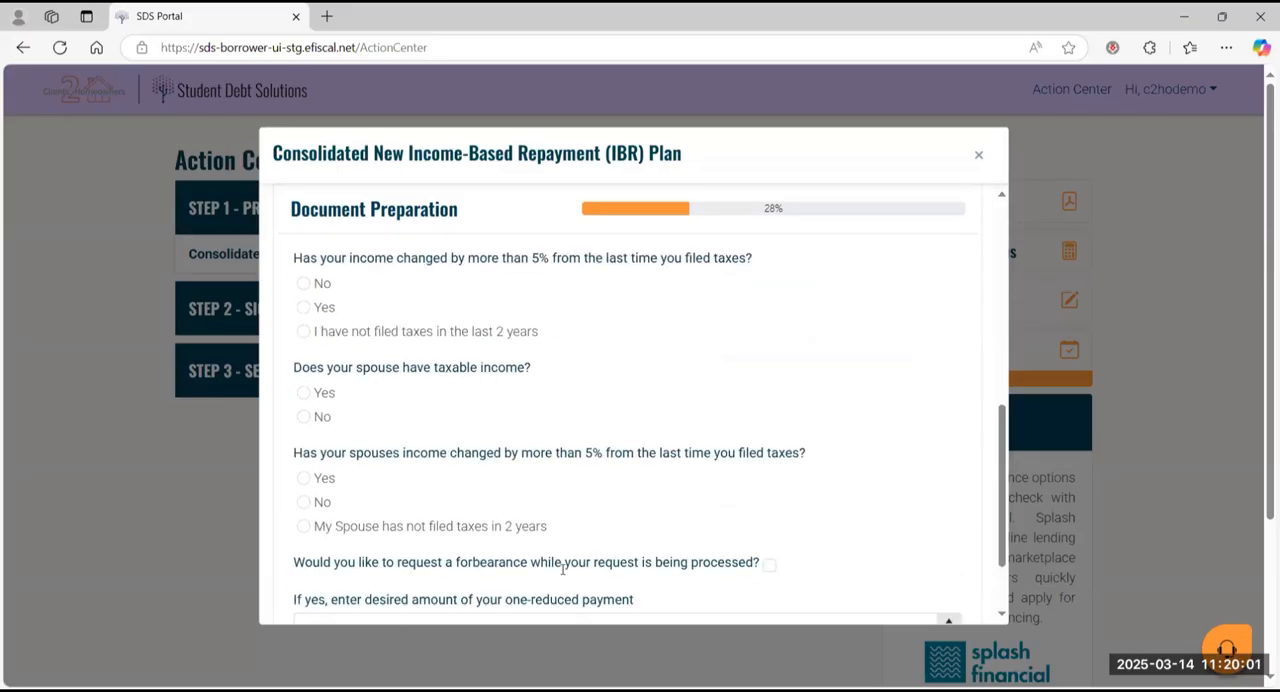
click(415, 588)
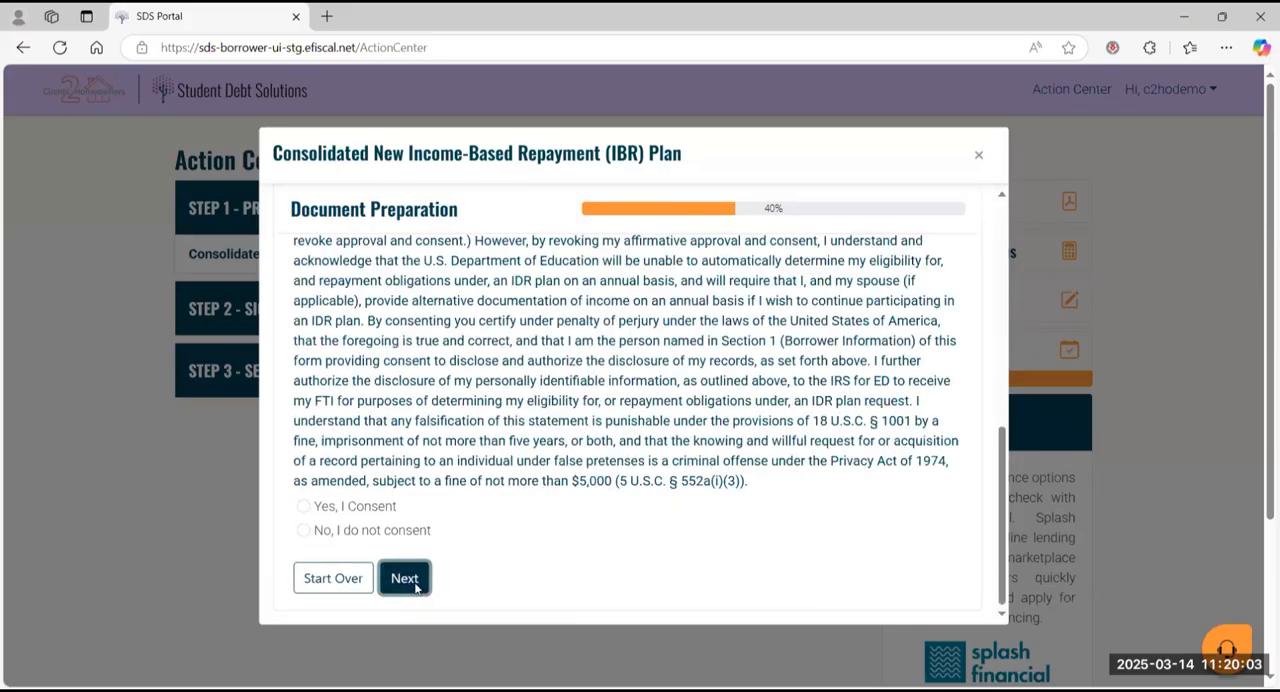
Step: Decline the tax information disclosure by choosing "No, I do not consent" and continue
scroll(566, 569, up, 6)
scroll(563, 566, down, 7)
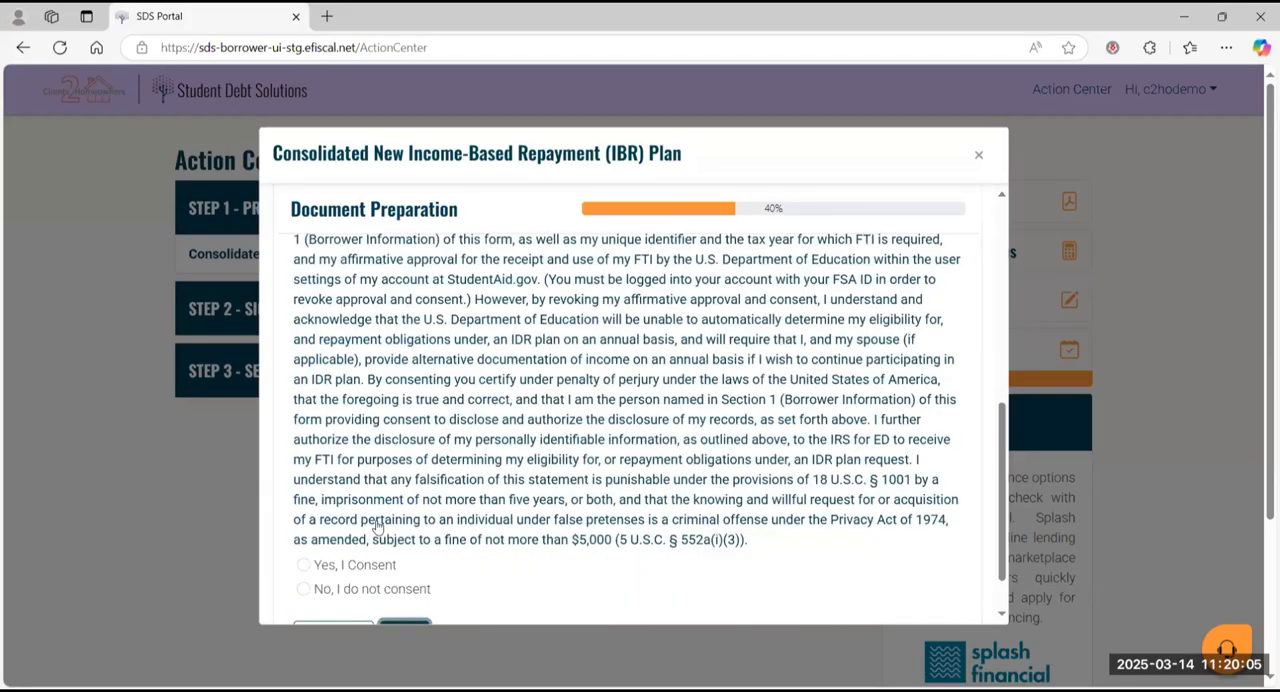
click(304, 532)
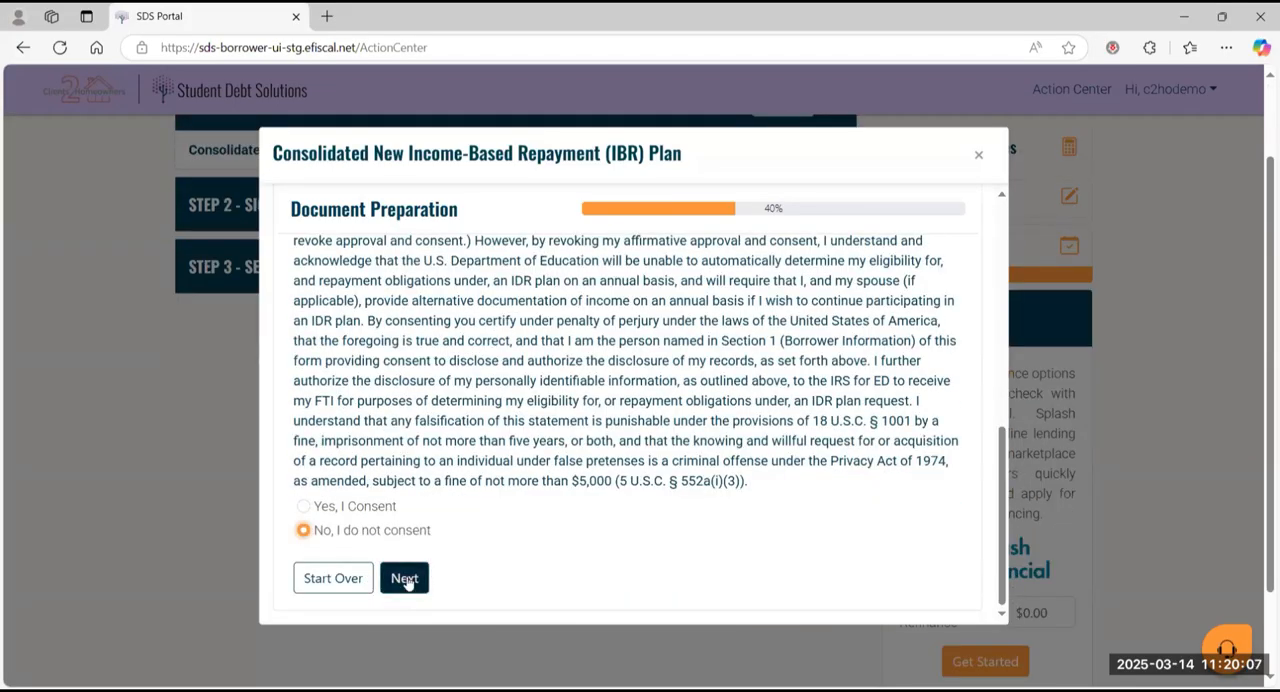
click(406, 578)
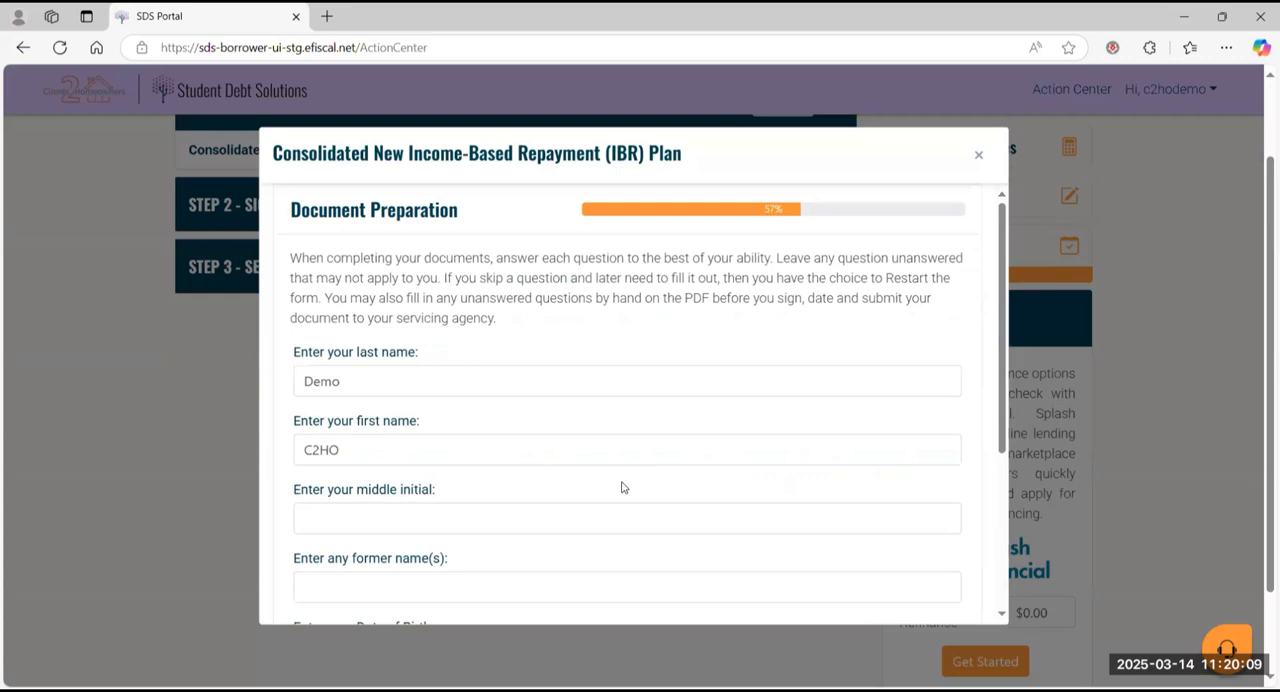
Step: Review the name, date of birth, contact number and driver's license fields, leave them unchanged, and continue
scroll(621, 487, down, 2)
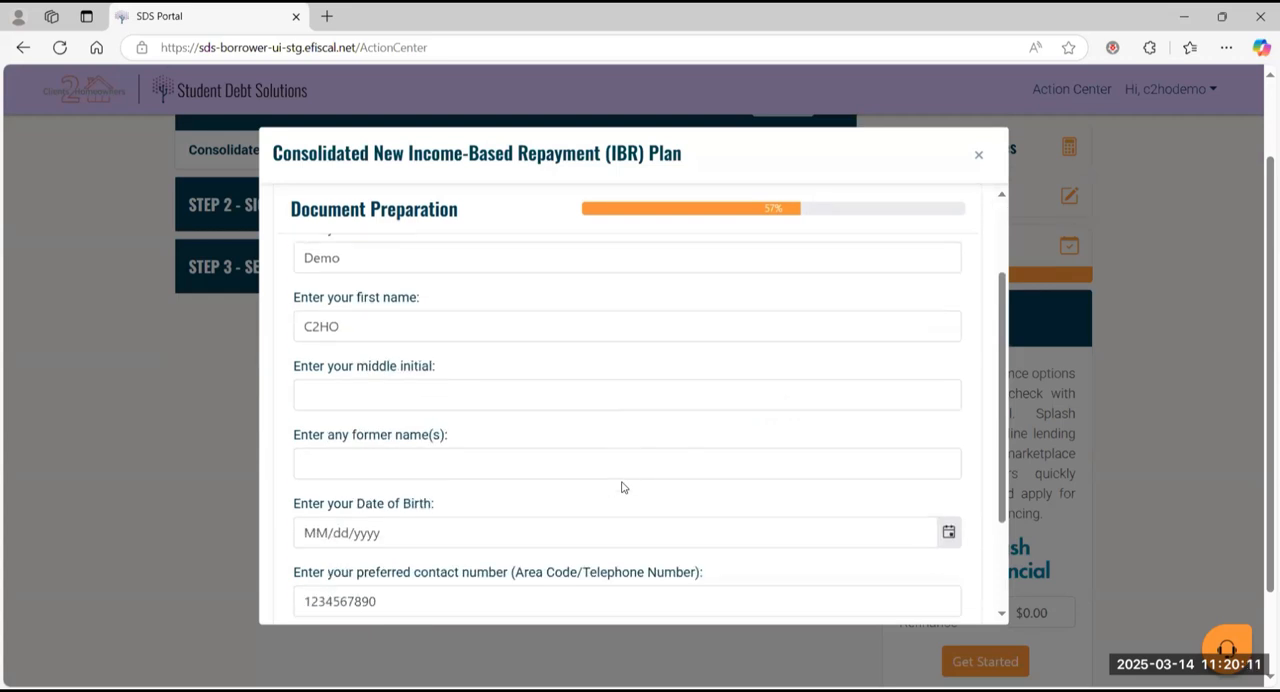
scroll(621, 487, down, 1)
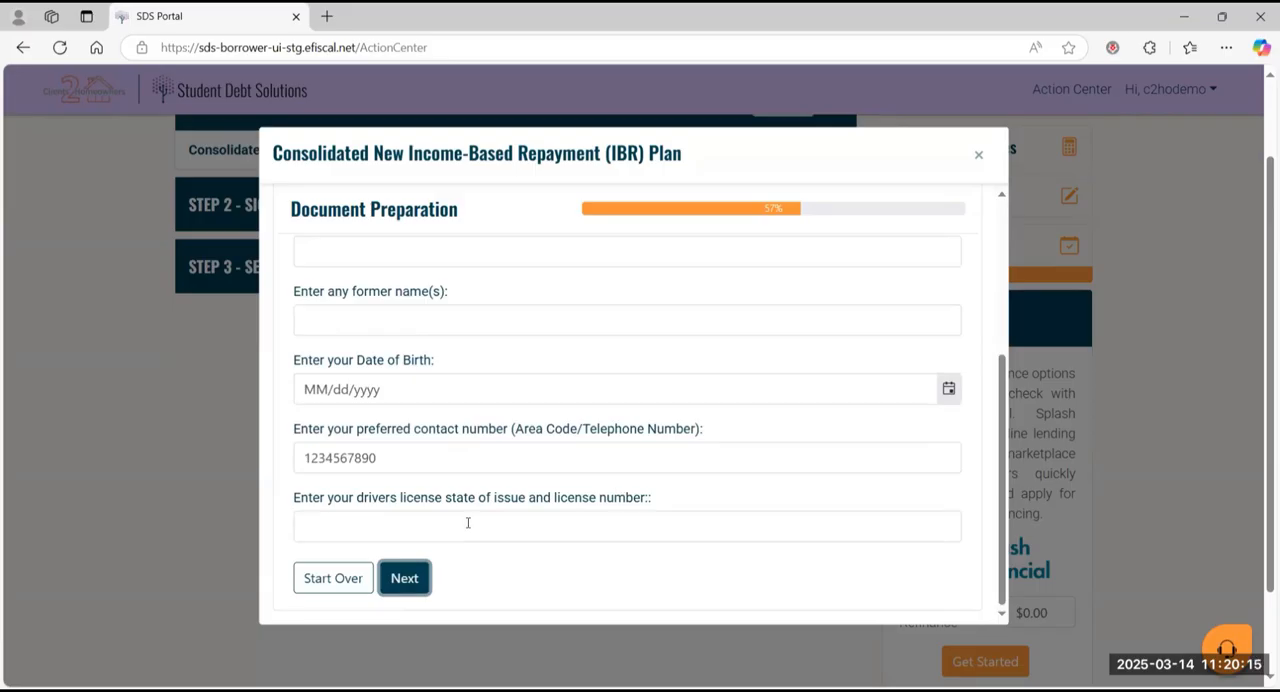
click(409, 578)
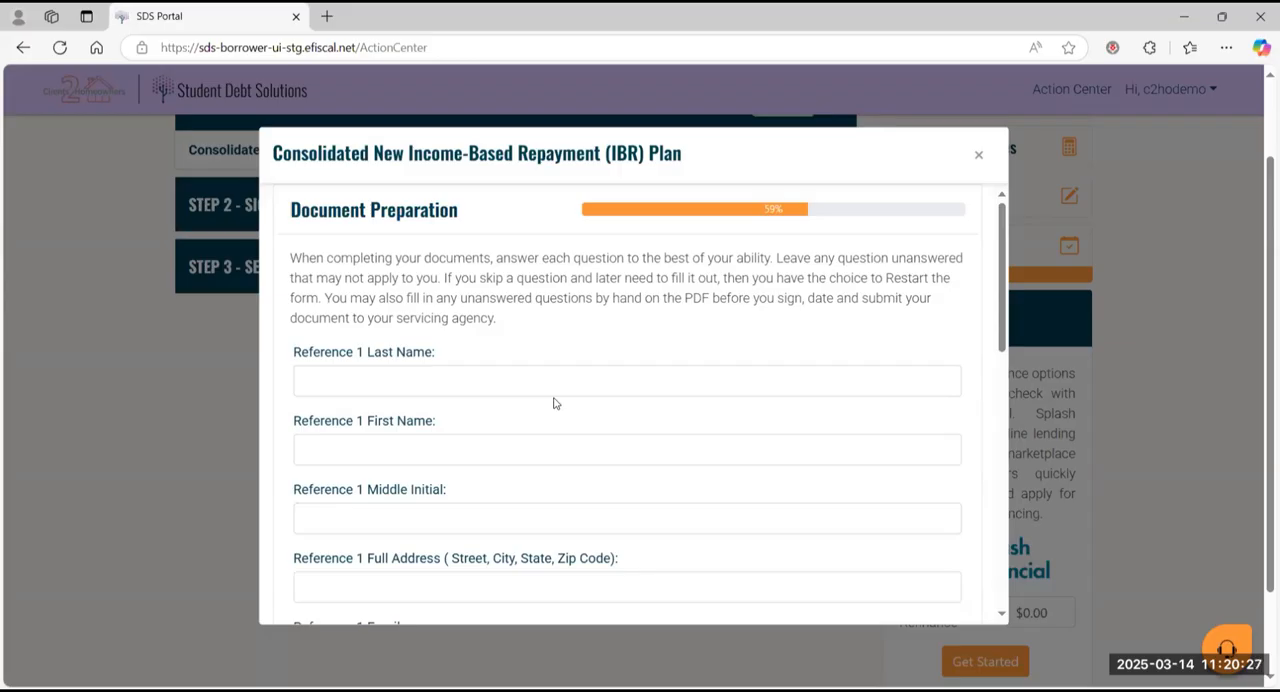
Step: Skip the reference details, finish the remaining document preparation without further answers, and acknowledge its completion
scroll(555, 403, down, 7)
scroll(546, 415, down, 1)
click(403, 577)
click(405, 539)
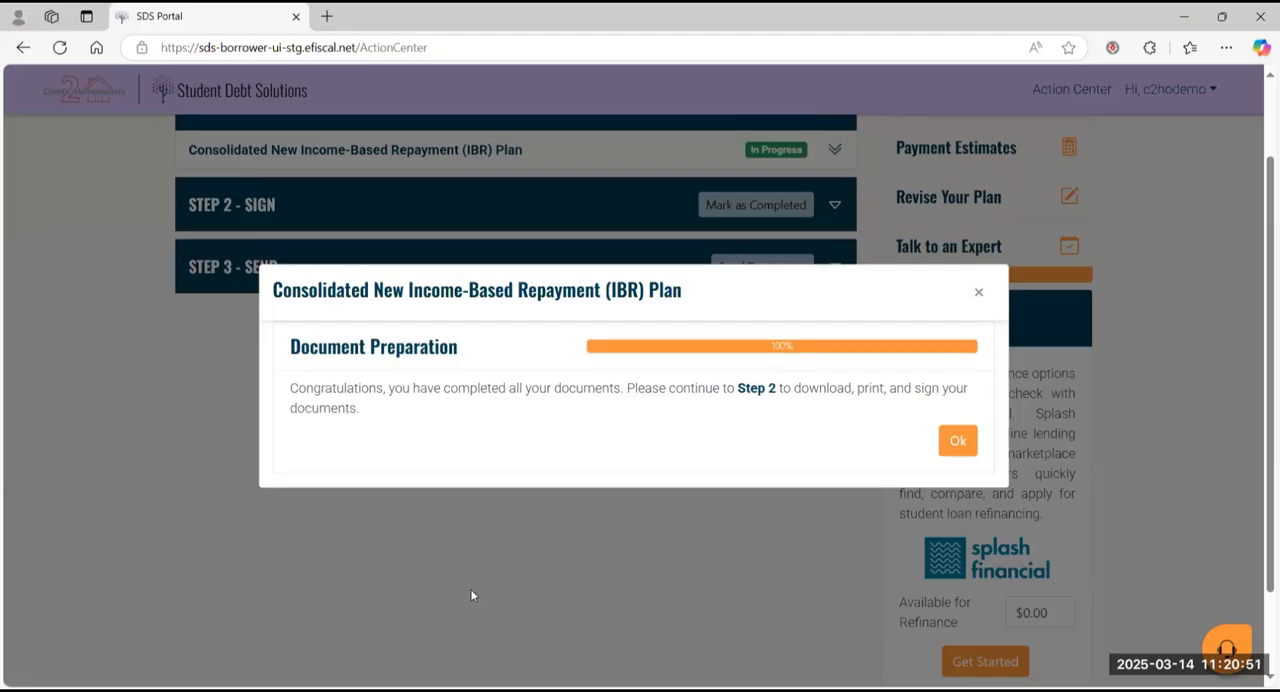
click(960, 442)
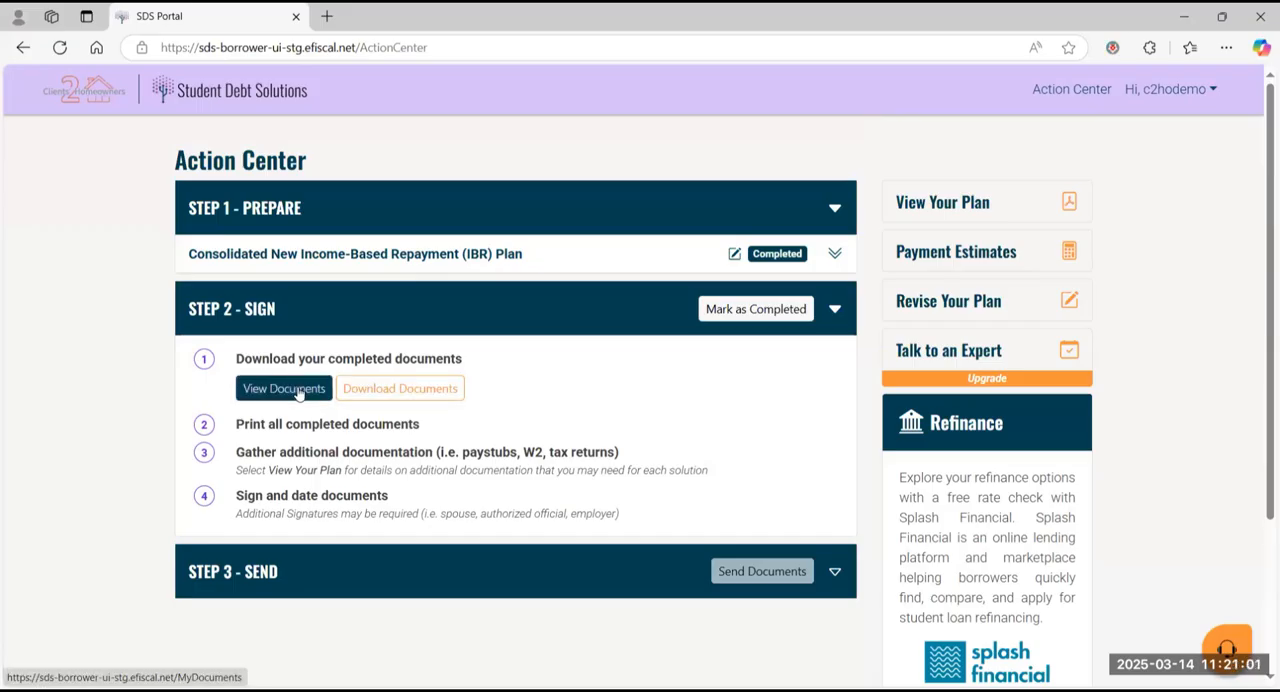
Step: Open the Direct Consolidation Loan Application from the IBR plan's completed documents and review its borrower information and loan listing pages
click(298, 392)
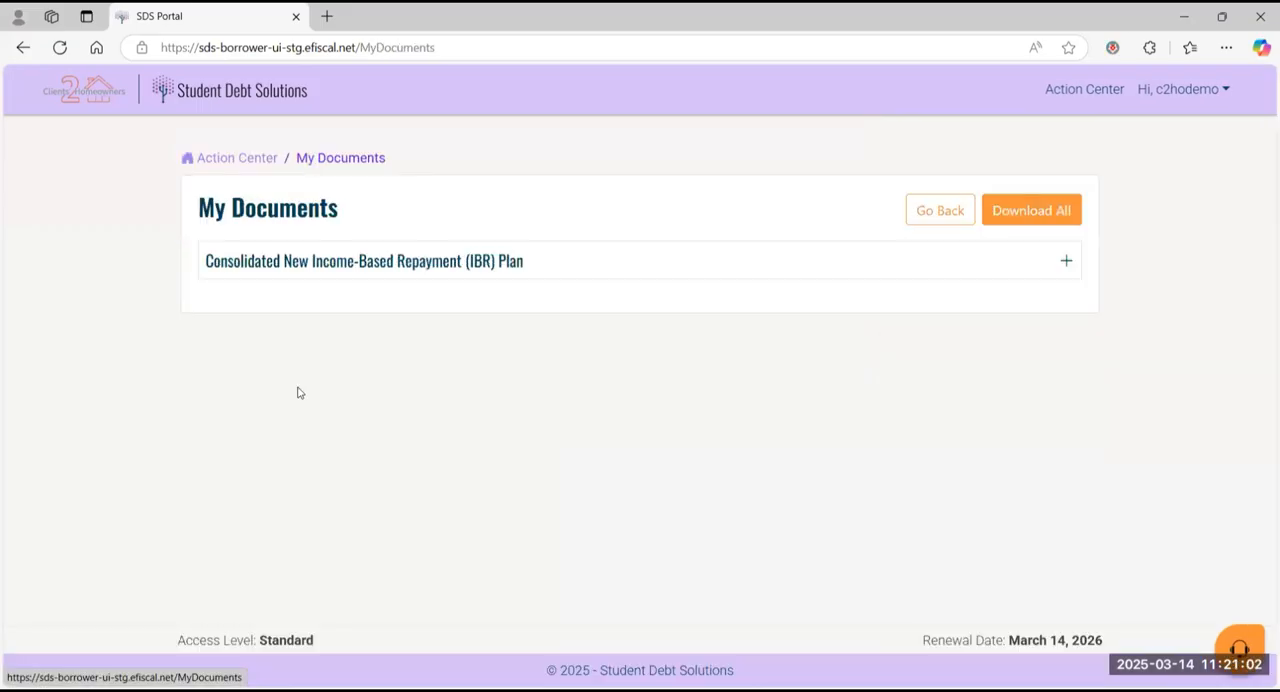
click(725, 261)
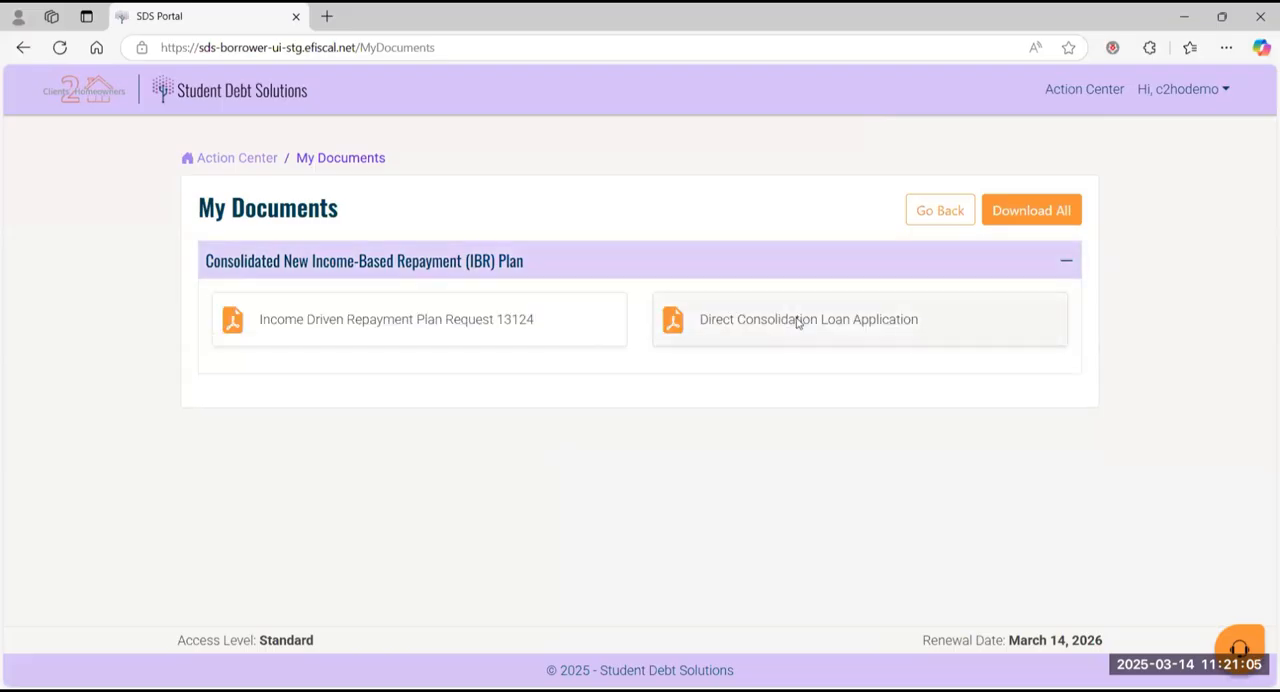
click(798, 321)
scroll(632, 488, down, 1)
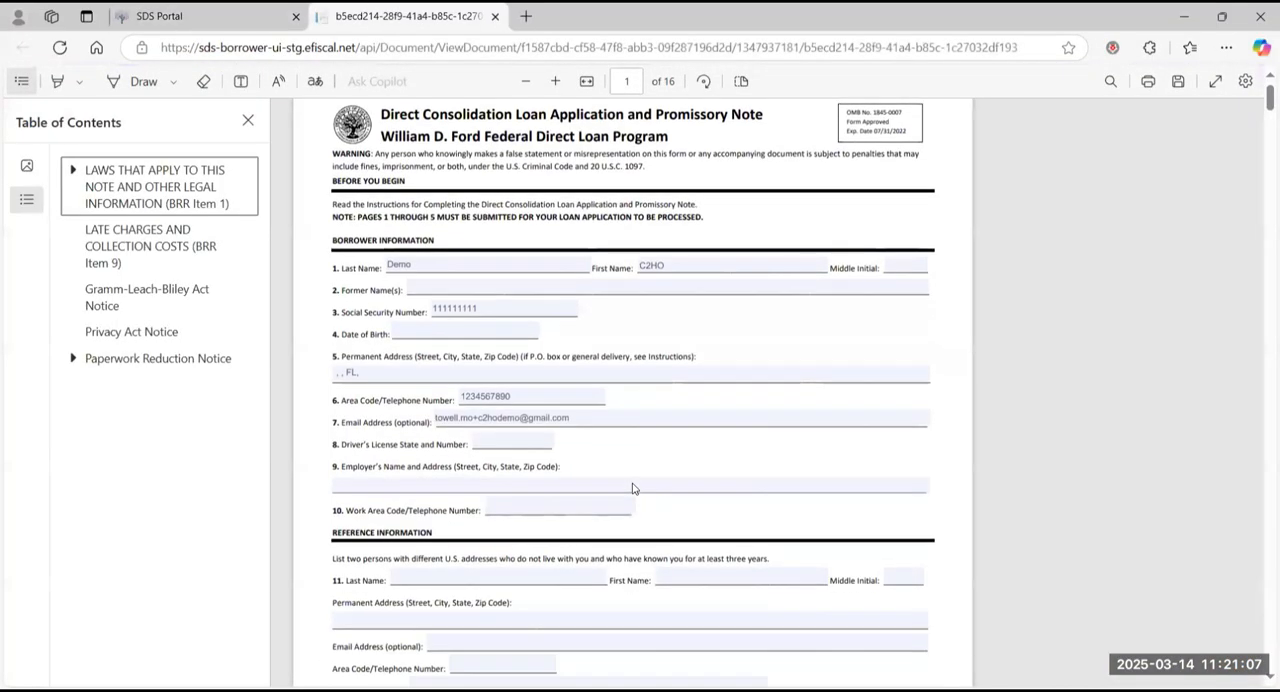
scroll(632, 488, down, 10)
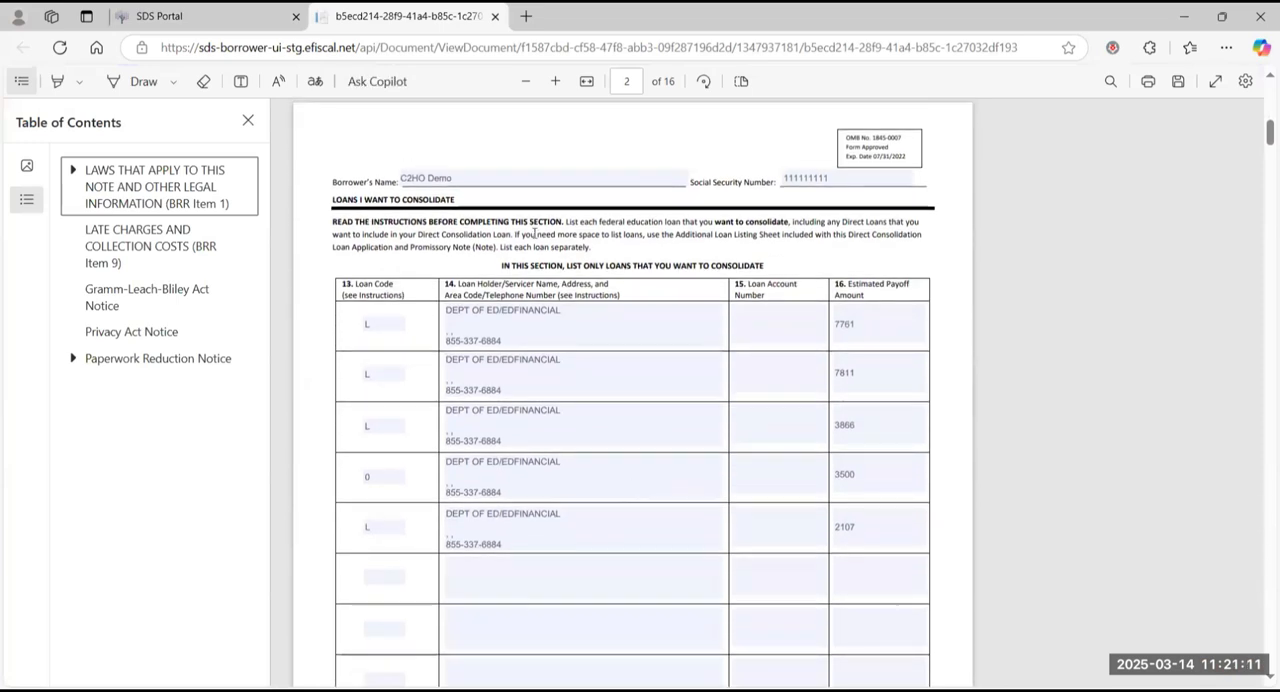
scroll(534, 233, down, 5)
scroll(534, 233, down, 5)
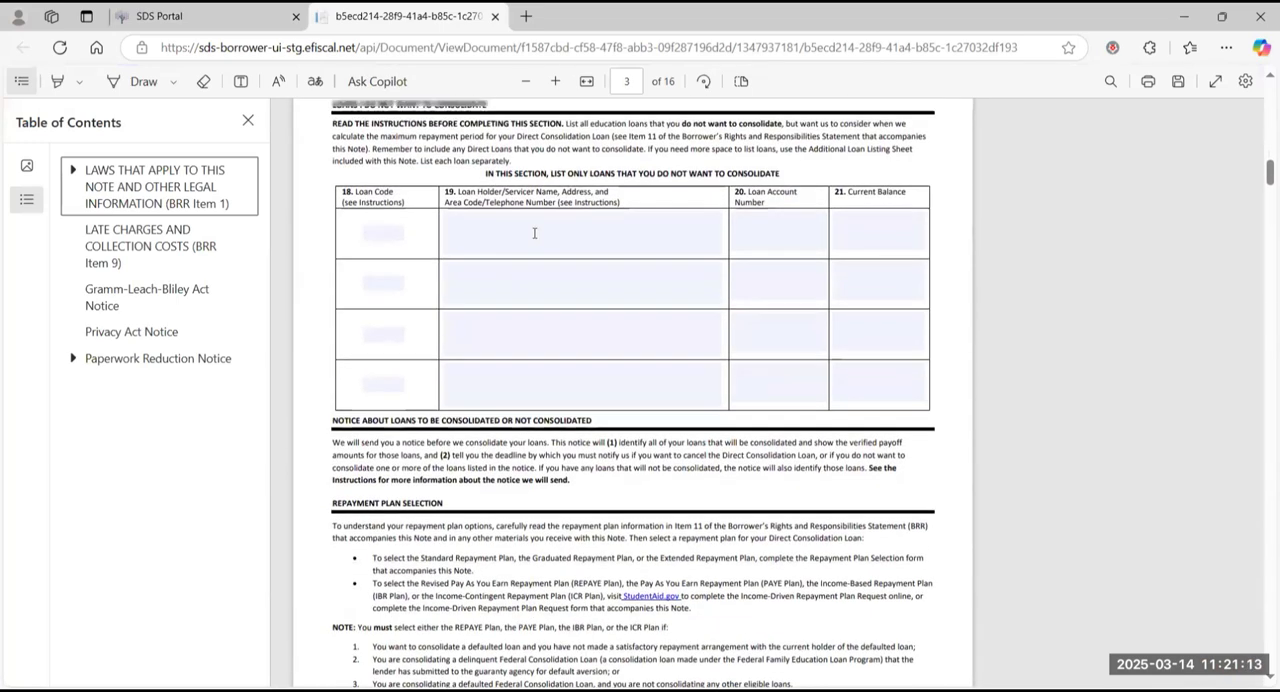
scroll(607, 290, up, 2)
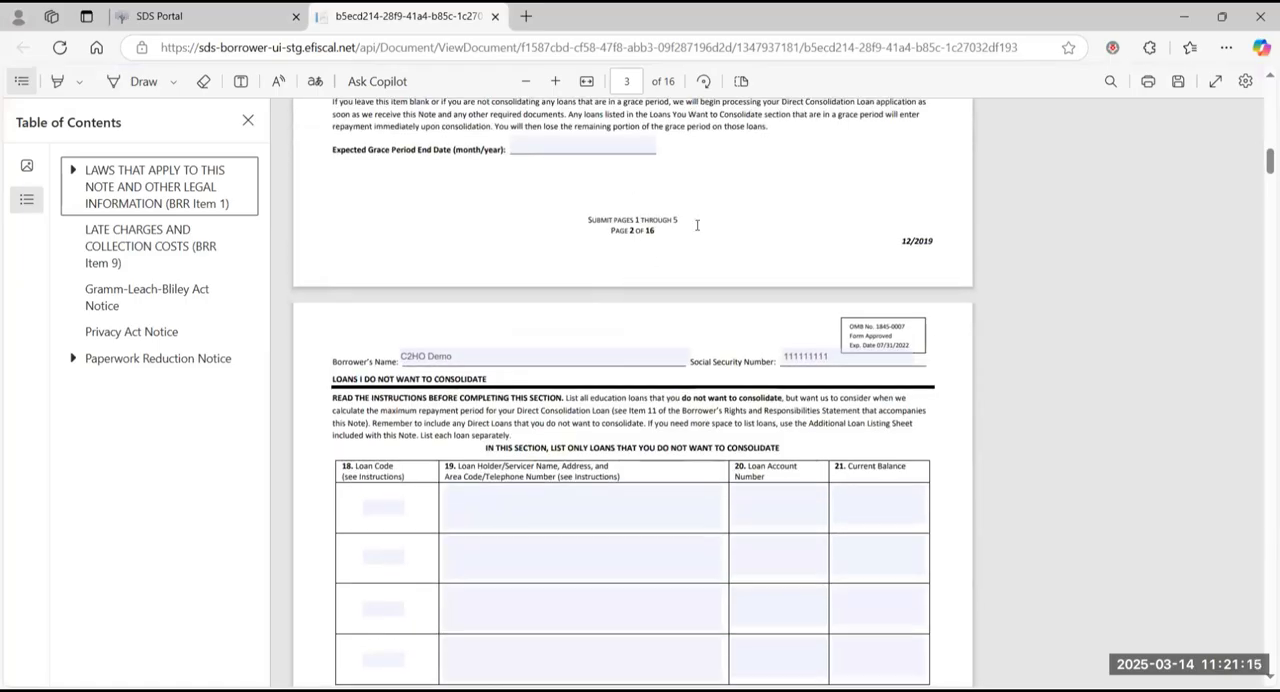
scroll(646, 357, down, 3)
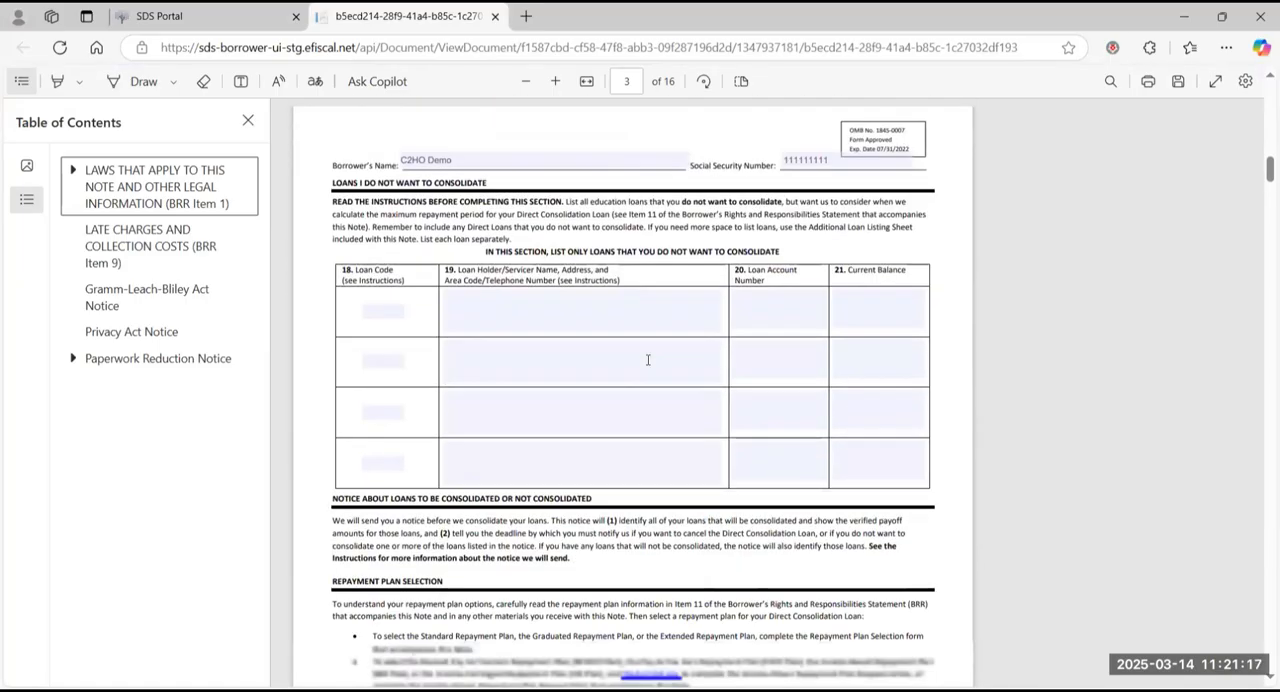
scroll(646, 357, up, 5)
Step: Return to the Action Center and review the signing instructions, highlighting the "View Your Plan" reference for additional documentation
click(241, 12)
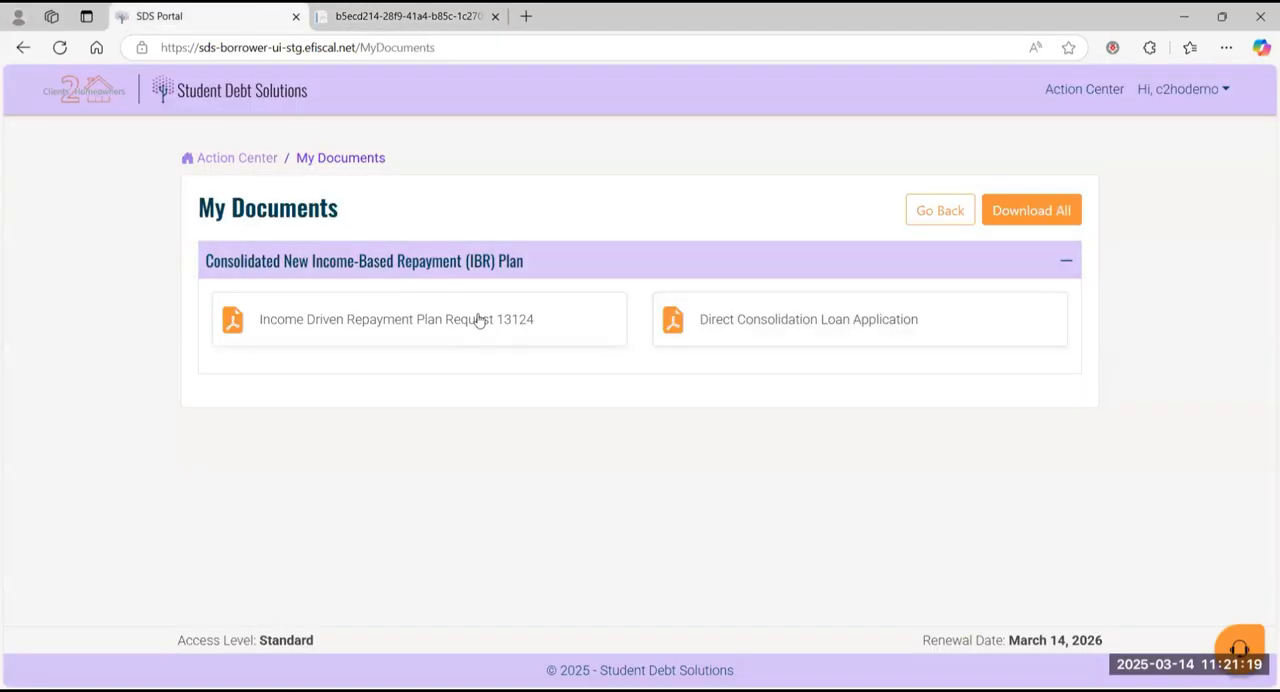
click(236, 158)
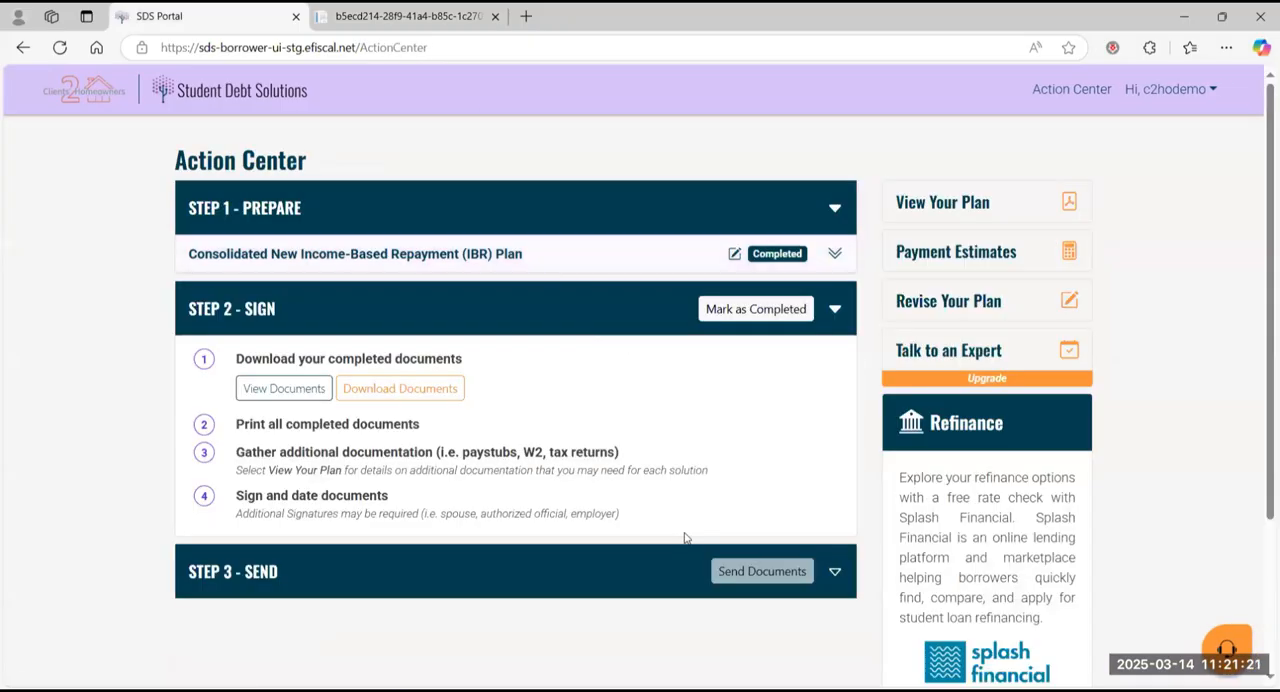
click(280, 389)
drag(268, 472, 344, 474)
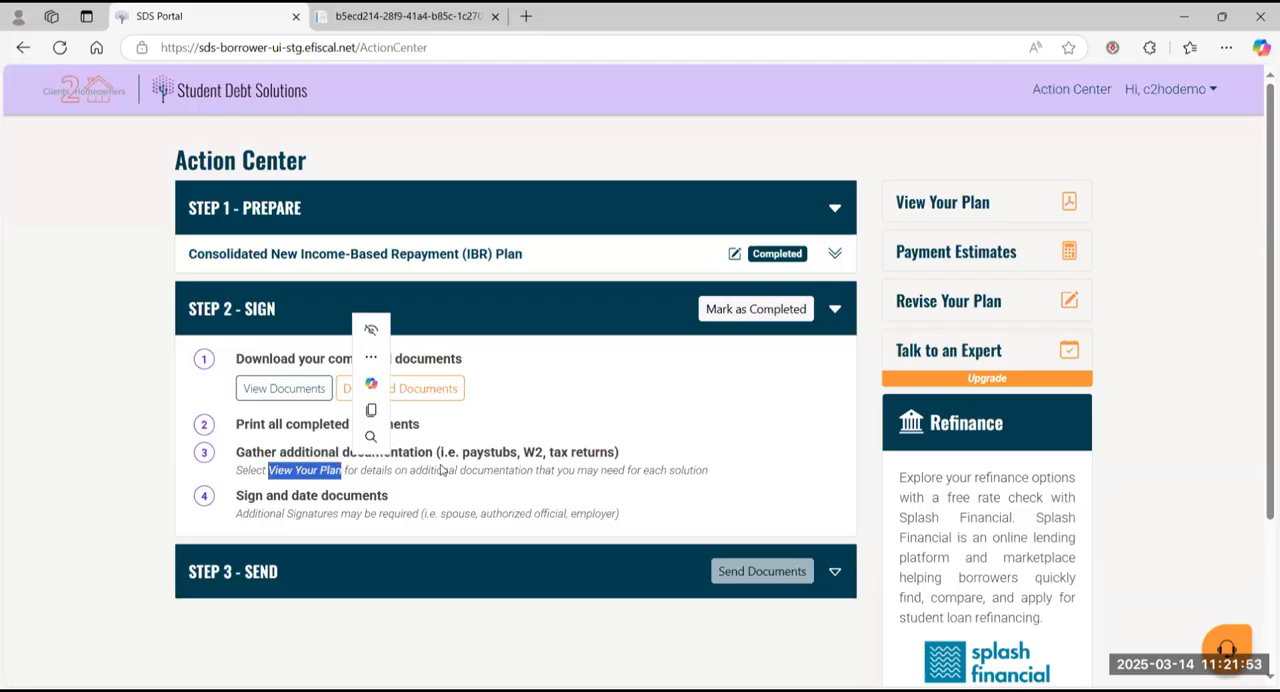
click(443, 470)
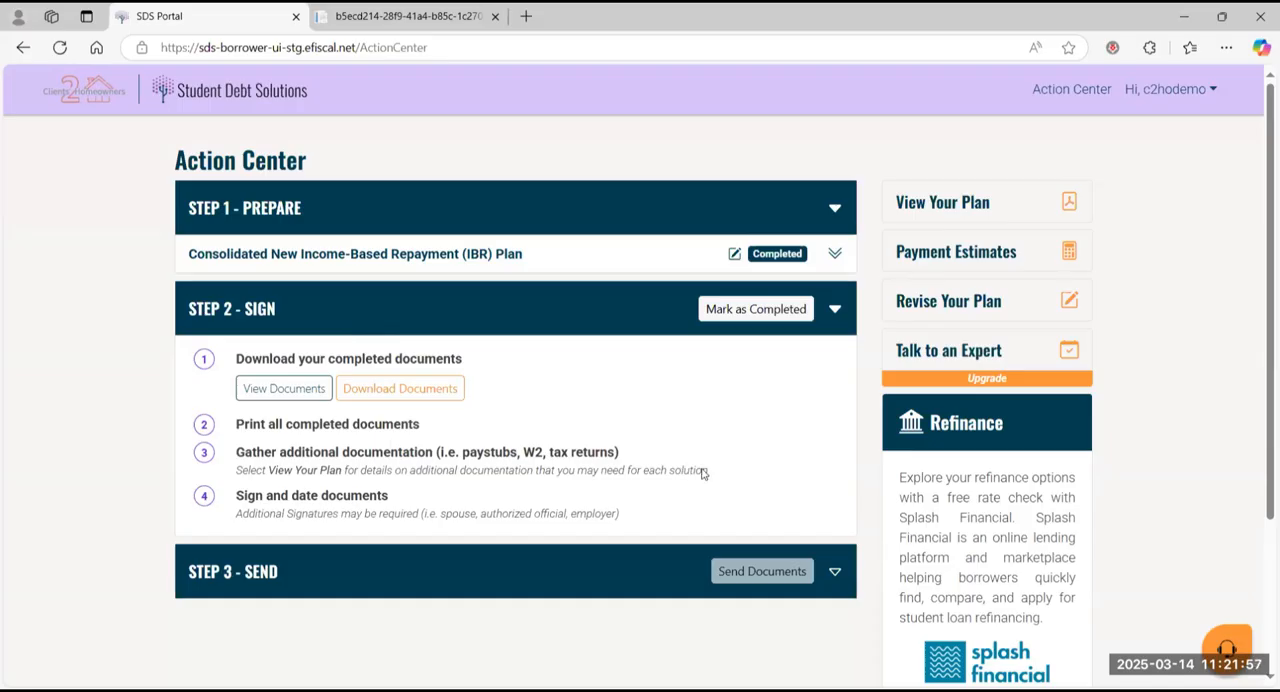
Step: Open the action plan document and review the imported loan summary and the description of the selected IBR plan
click(998, 221)
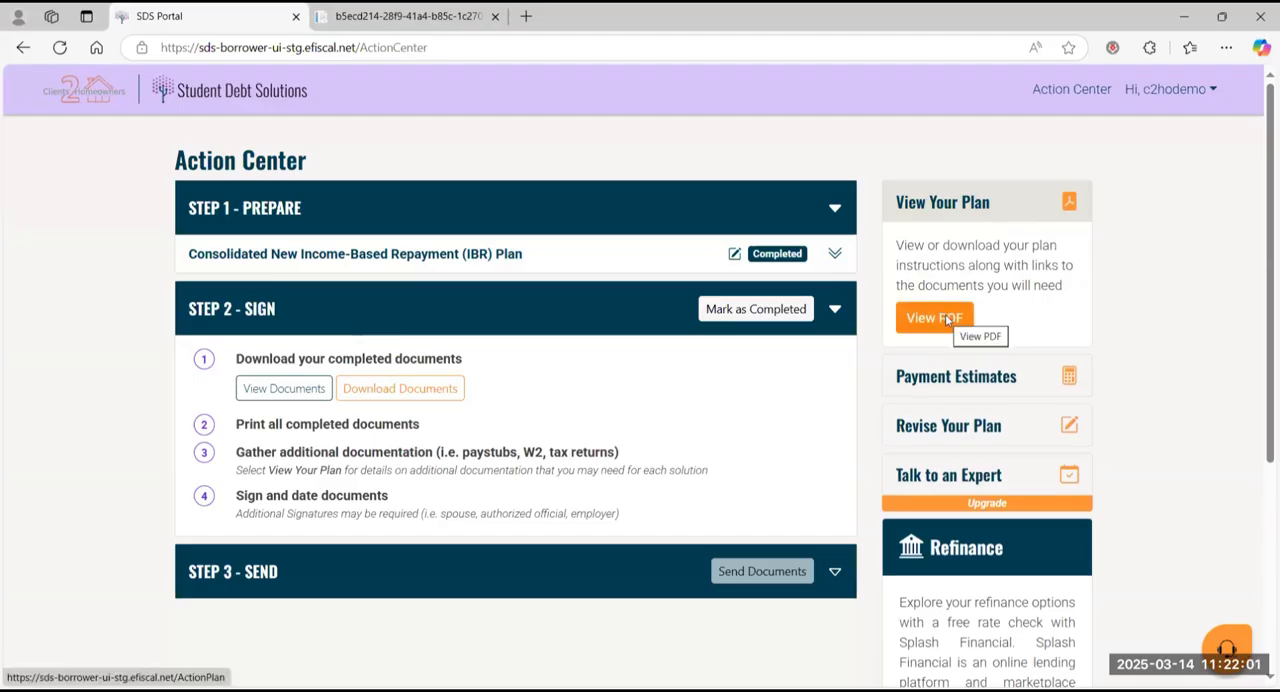
click(946, 319)
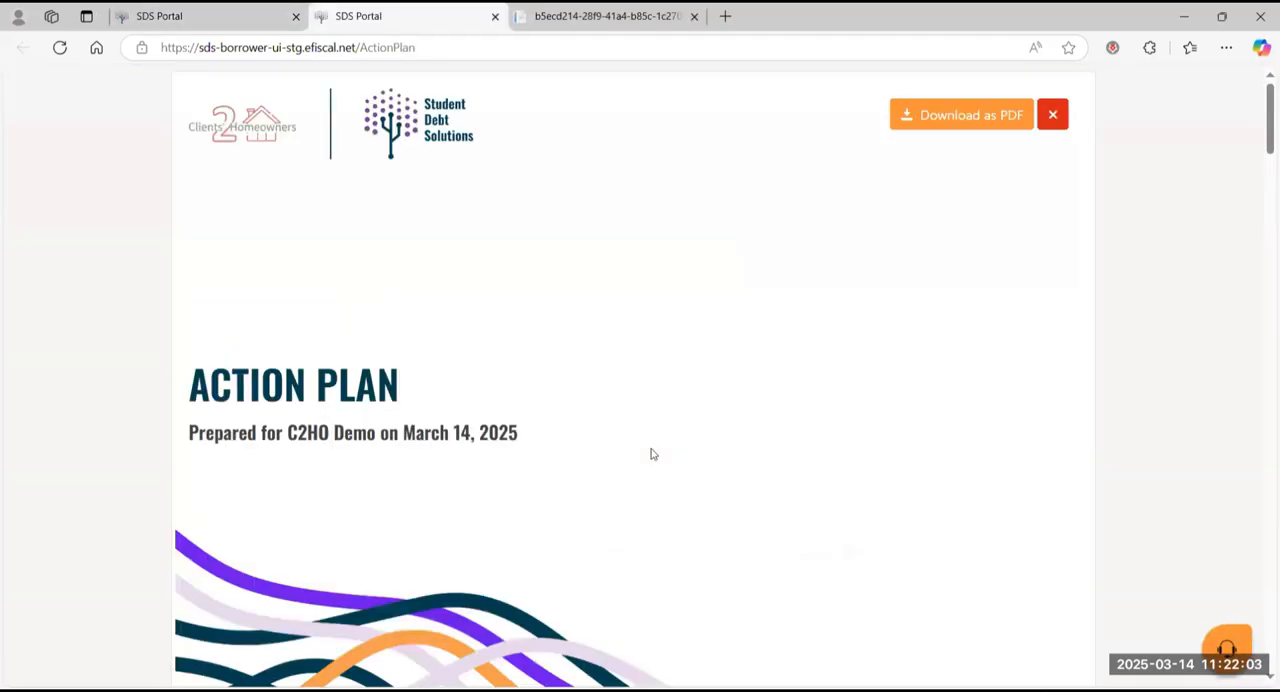
scroll(651, 454, down, 3)
scroll(651, 454, down, 10)
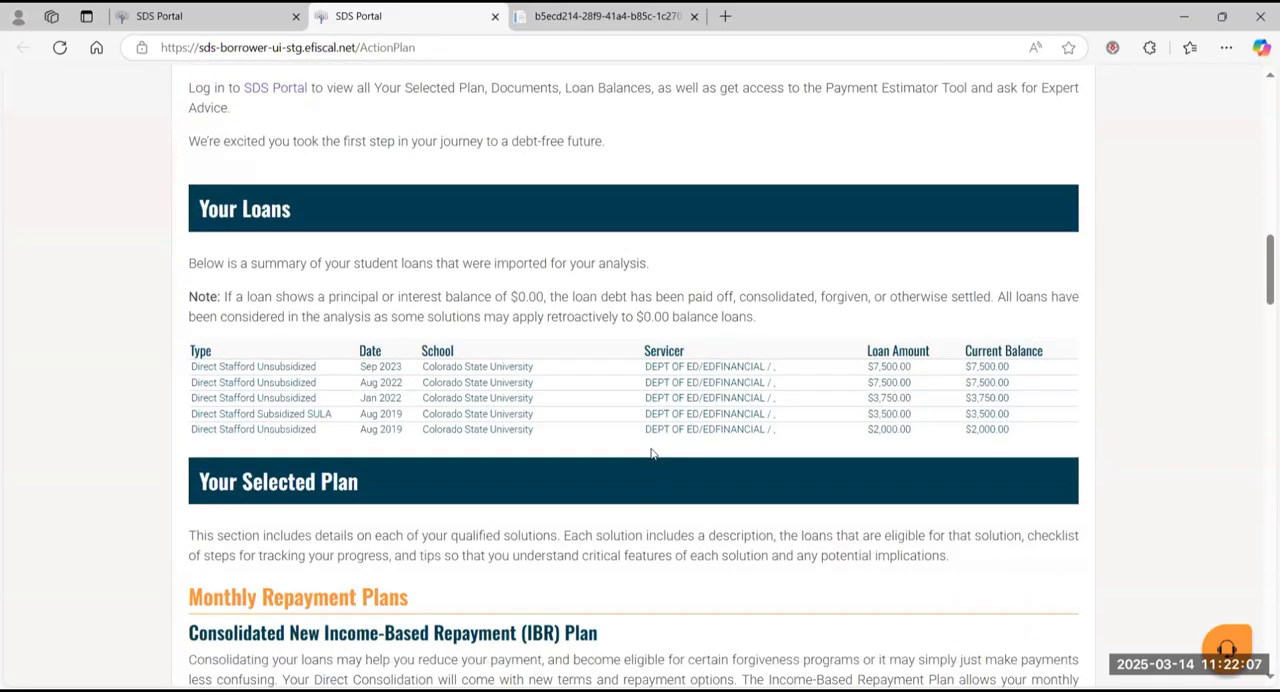
scroll(651, 454, down, 2)
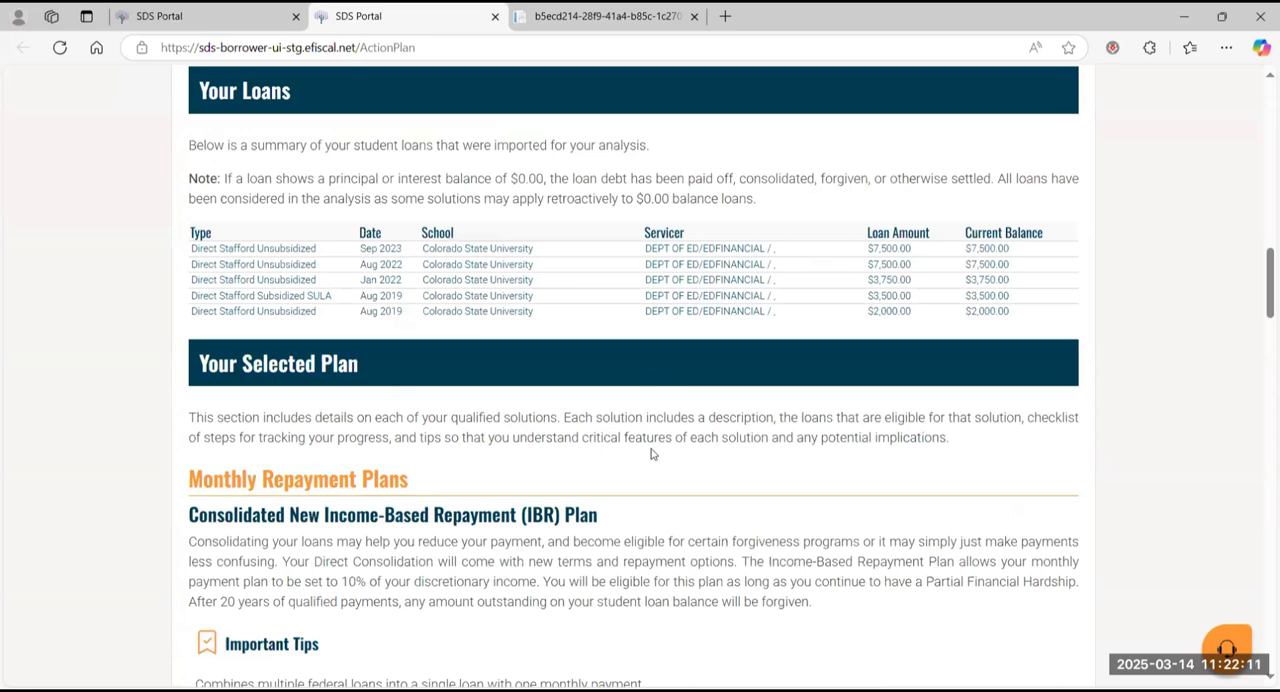
scroll(650, 453, down, 3)
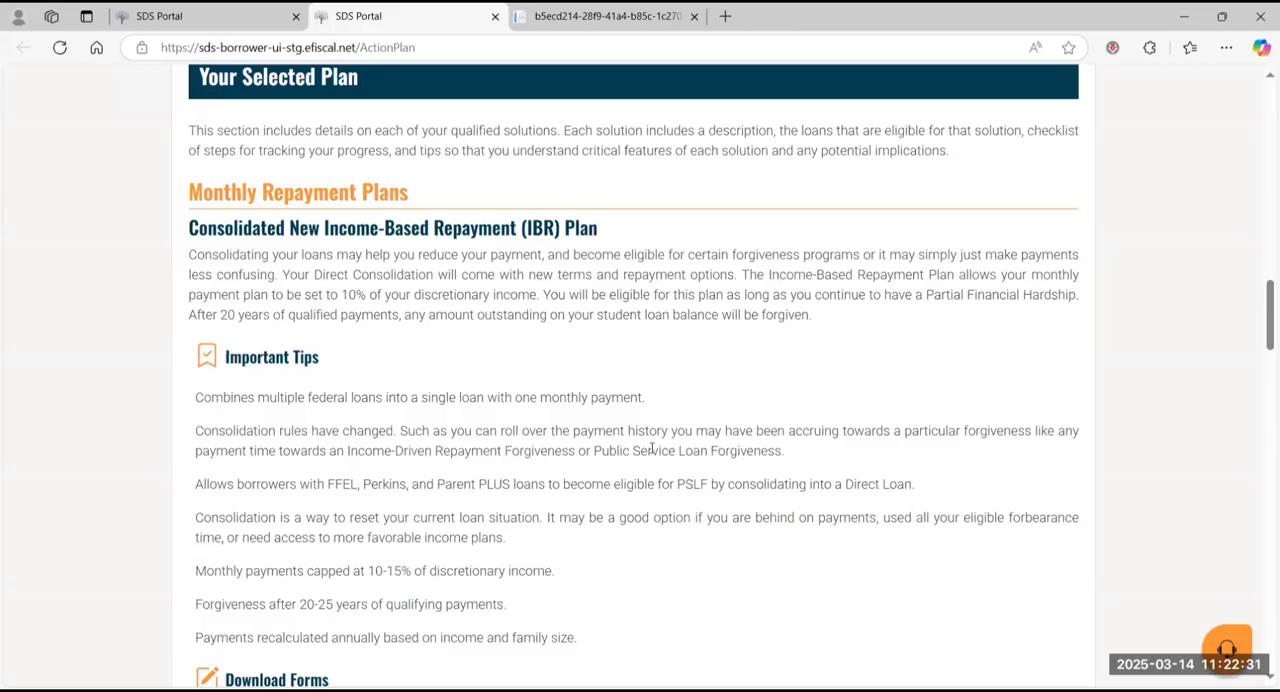
Step: Examine the action plan's important tips, downloadable forms and step-by-step checklist, and return to its cover page
scroll(652, 450, down, 3)
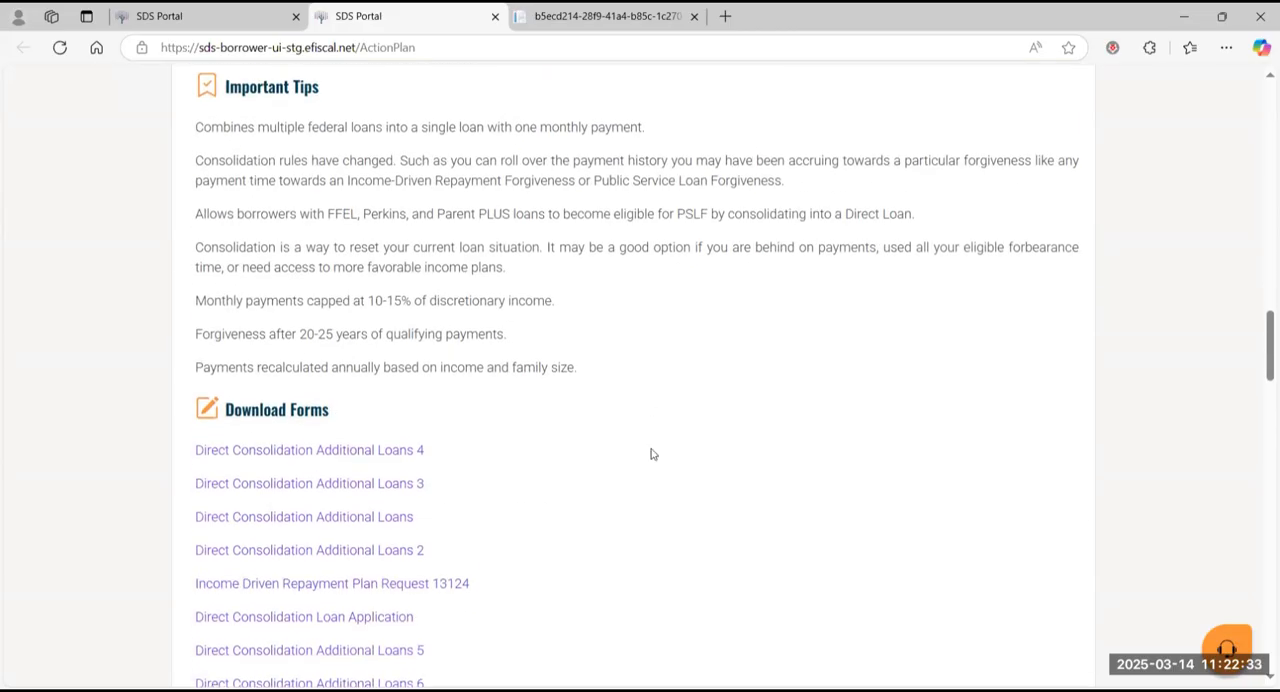
scroll(651, 454, down, 5)
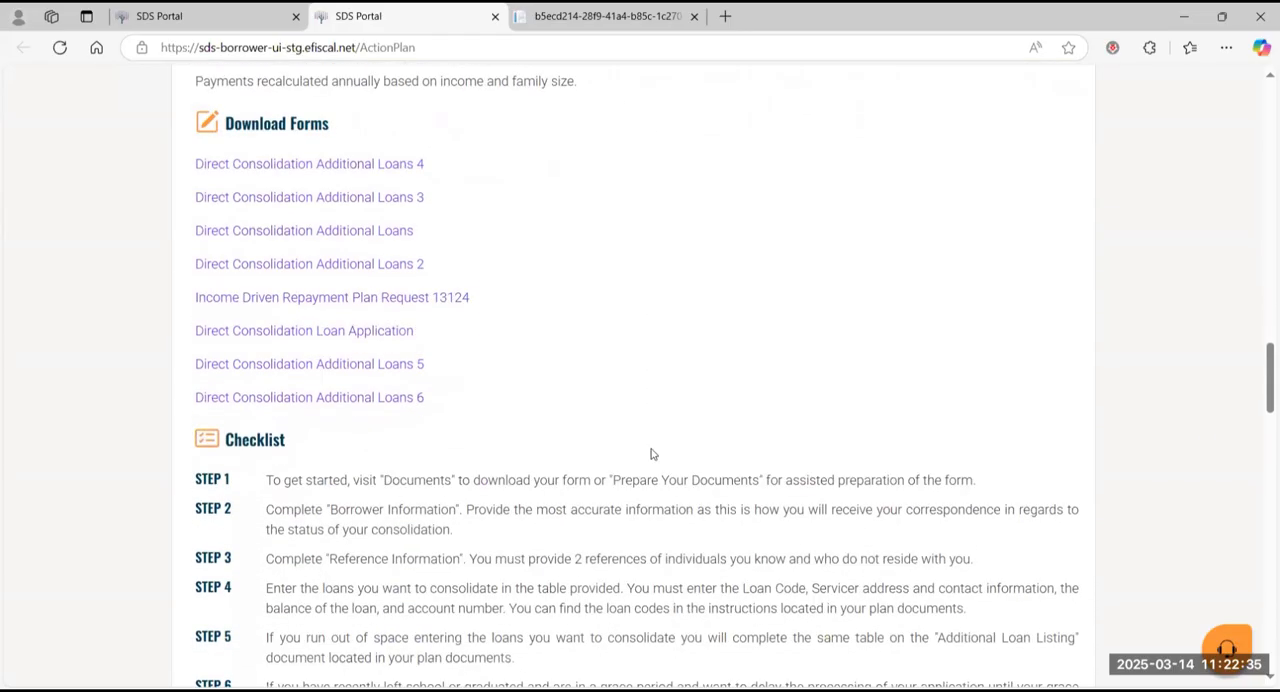
scroll(651, 447, down, 1)
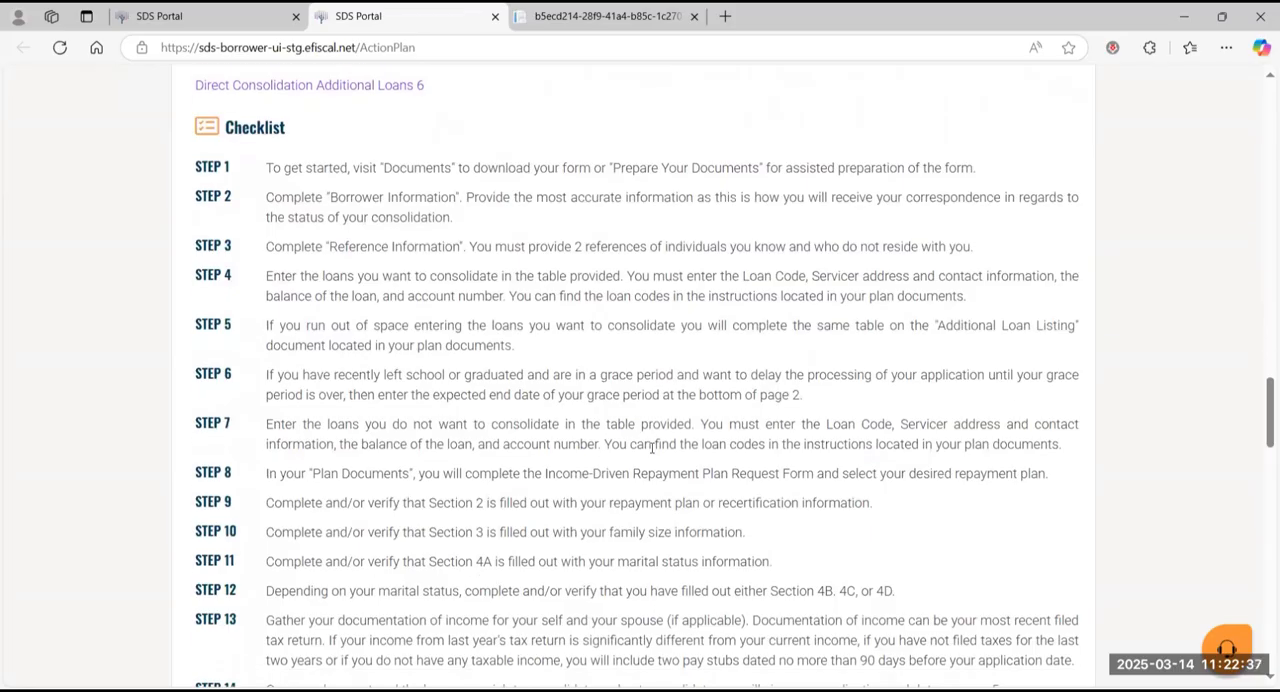
scroll(651, 450, down, 4)
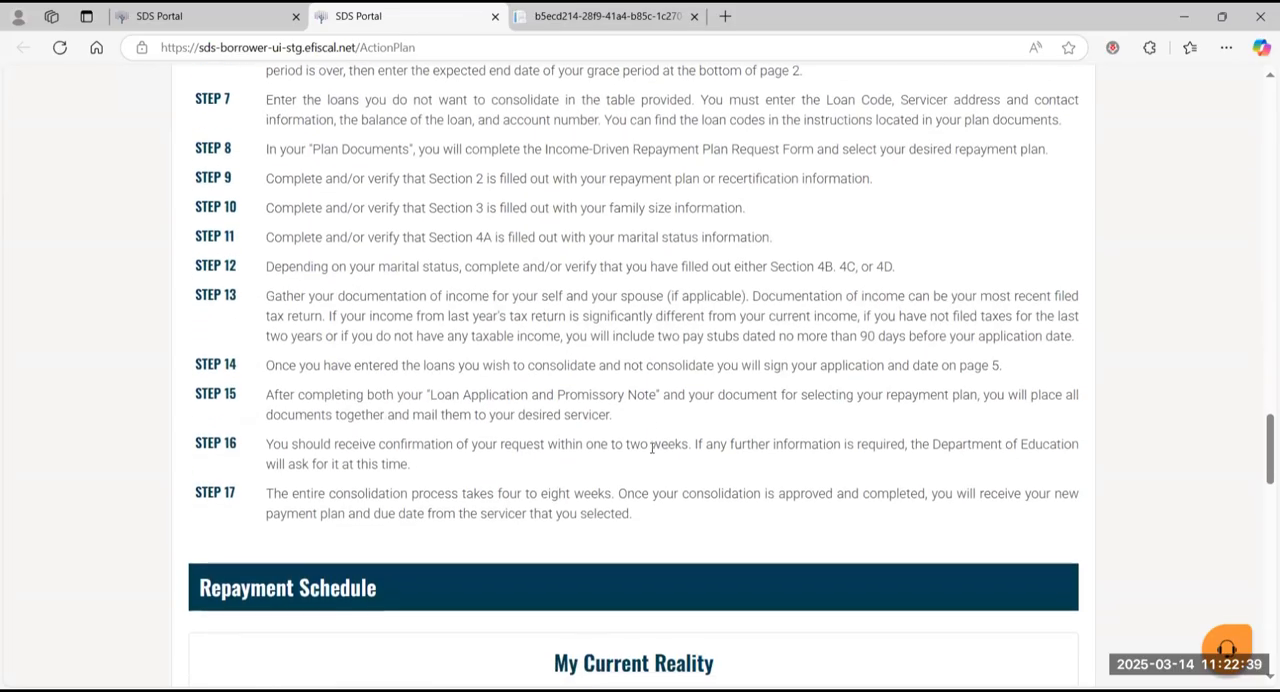
scroll(650, 447, down, 4)
scroll(651, 448, up, 2)
scroll(651, 448, up, 15)
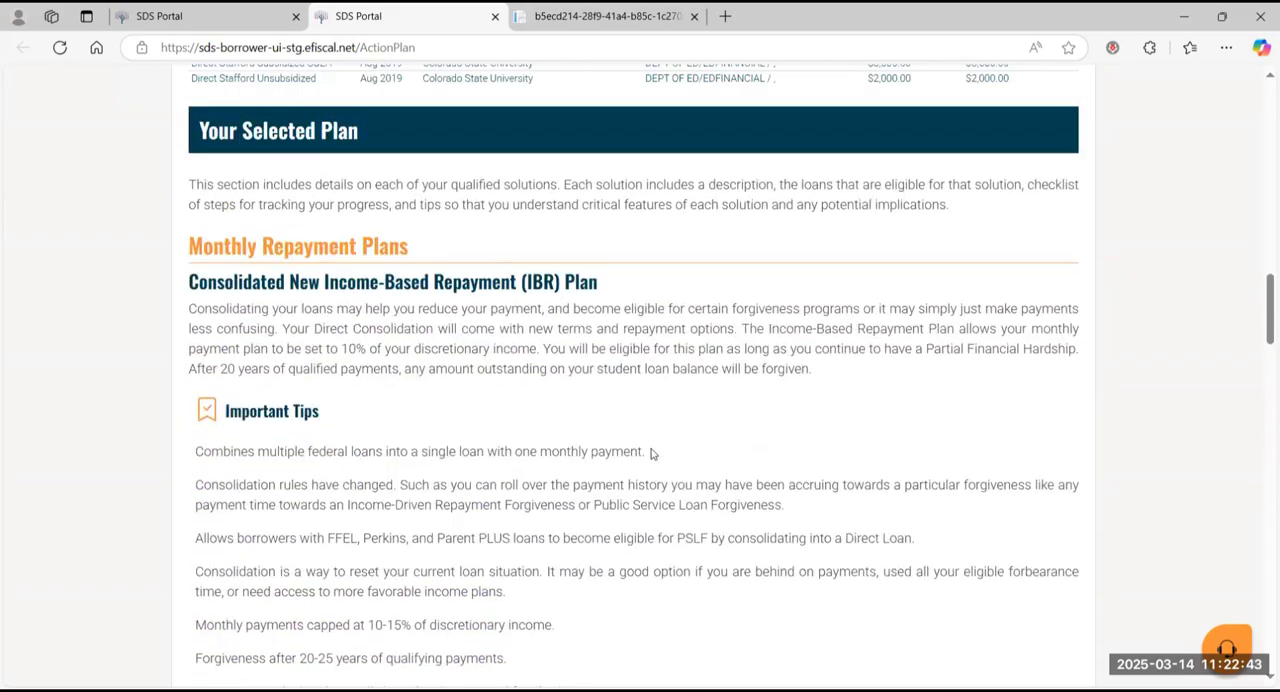
scroll(651, 450, up, 15)
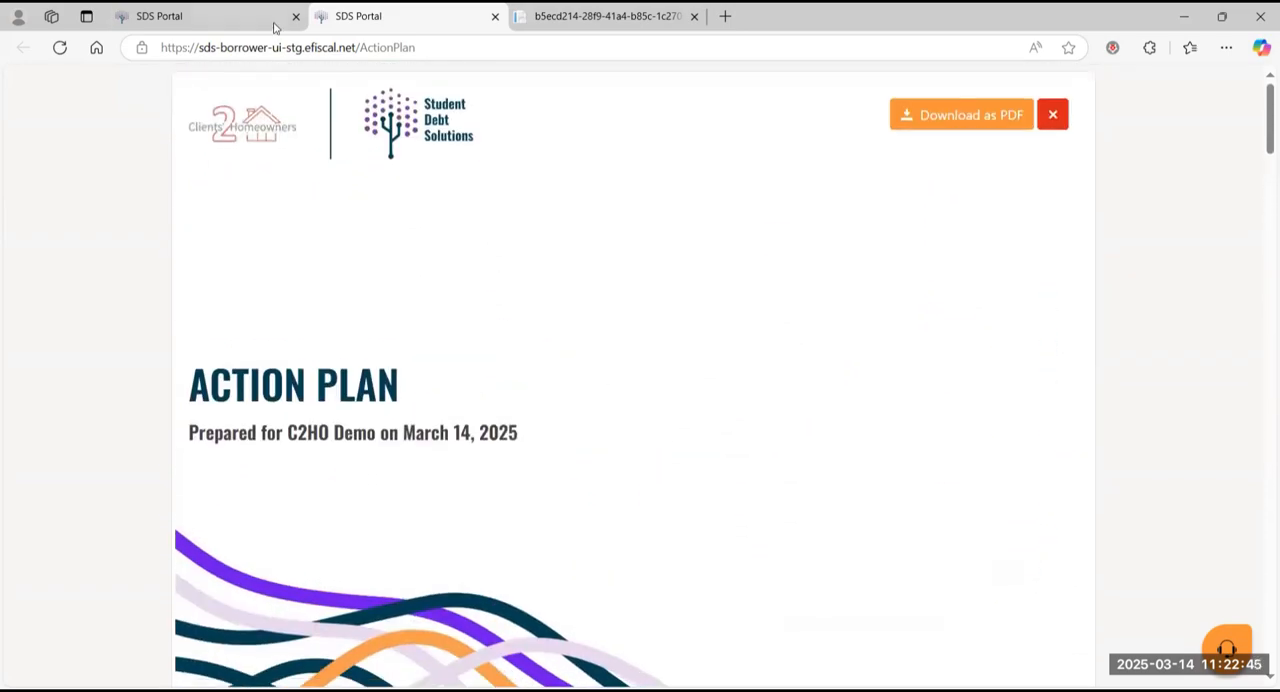
Step: Go back to the Action Center, review the servicer mailing addresses under Step 3 - Send, and collapse that section
click(262, 27)
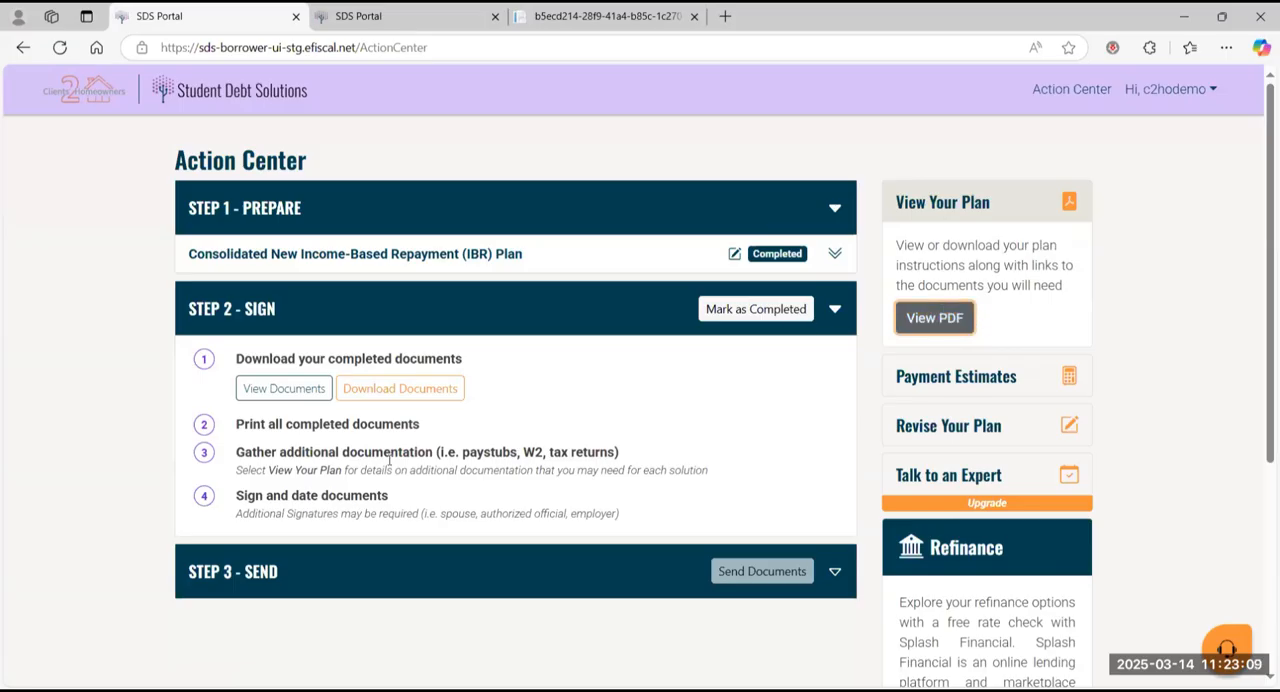
click(383, 577)
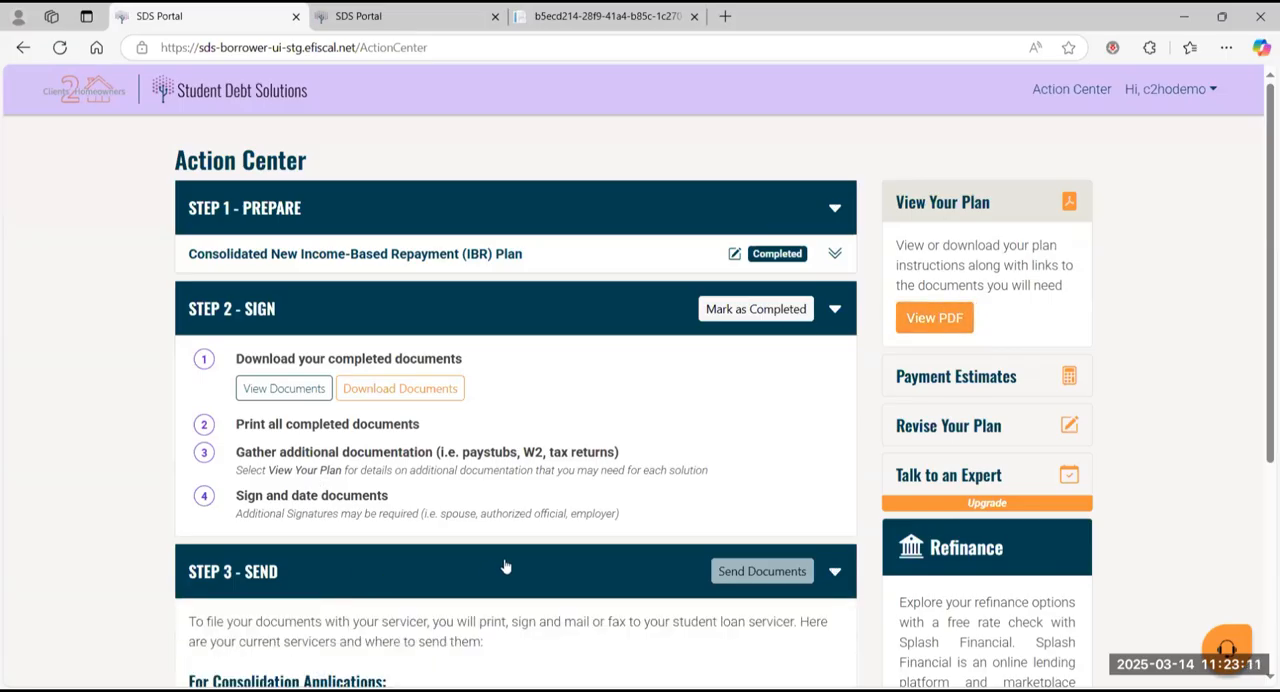
scroll(504, 566, down, 3)
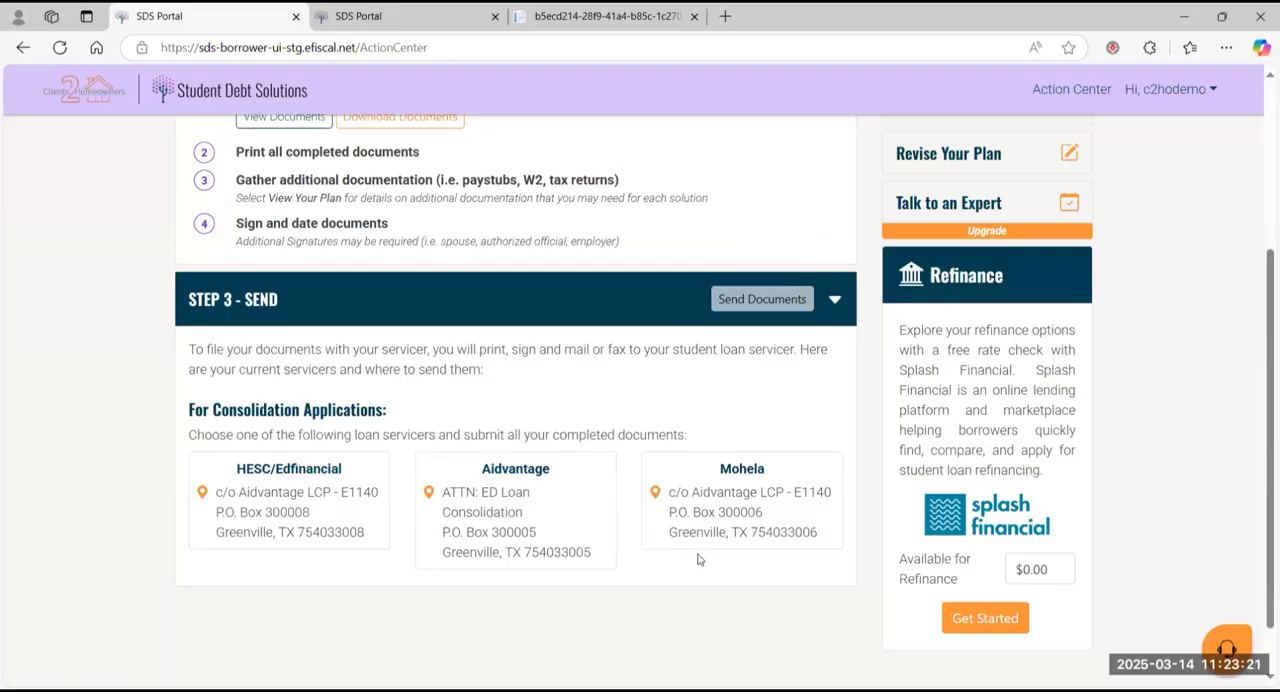
scroll(697, 558, up, 3)
scroll(697, 558, up, 1)
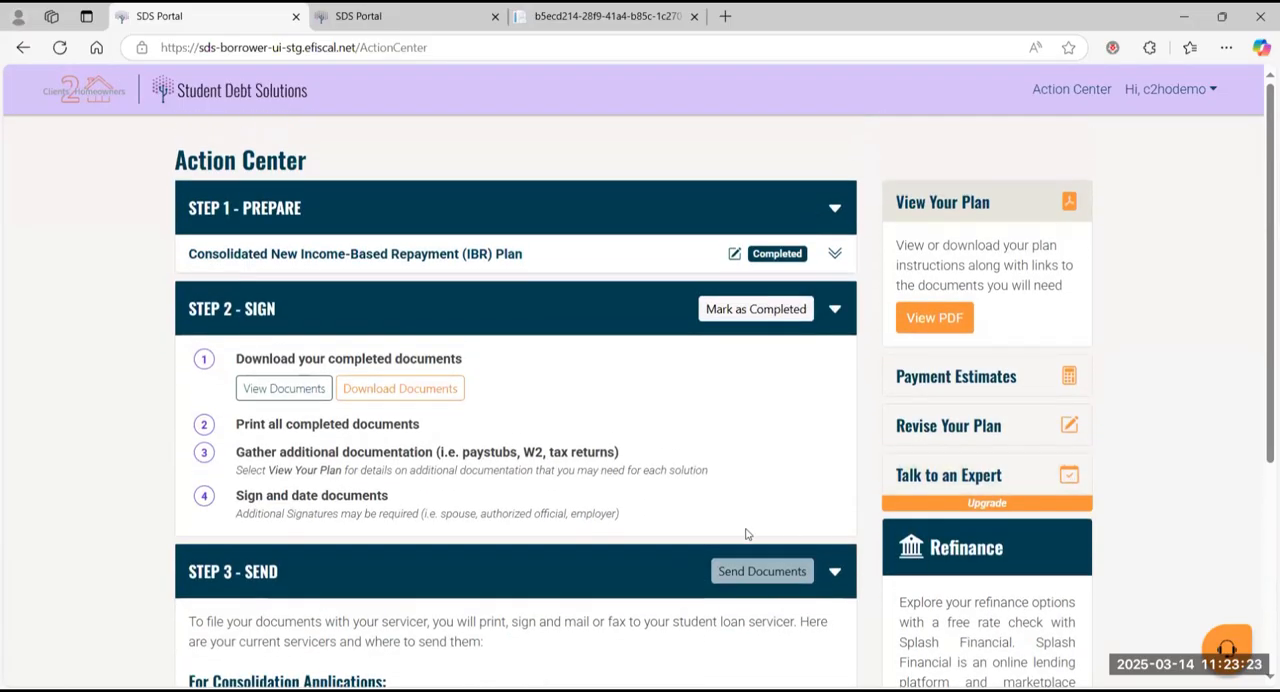
click(687, 563)
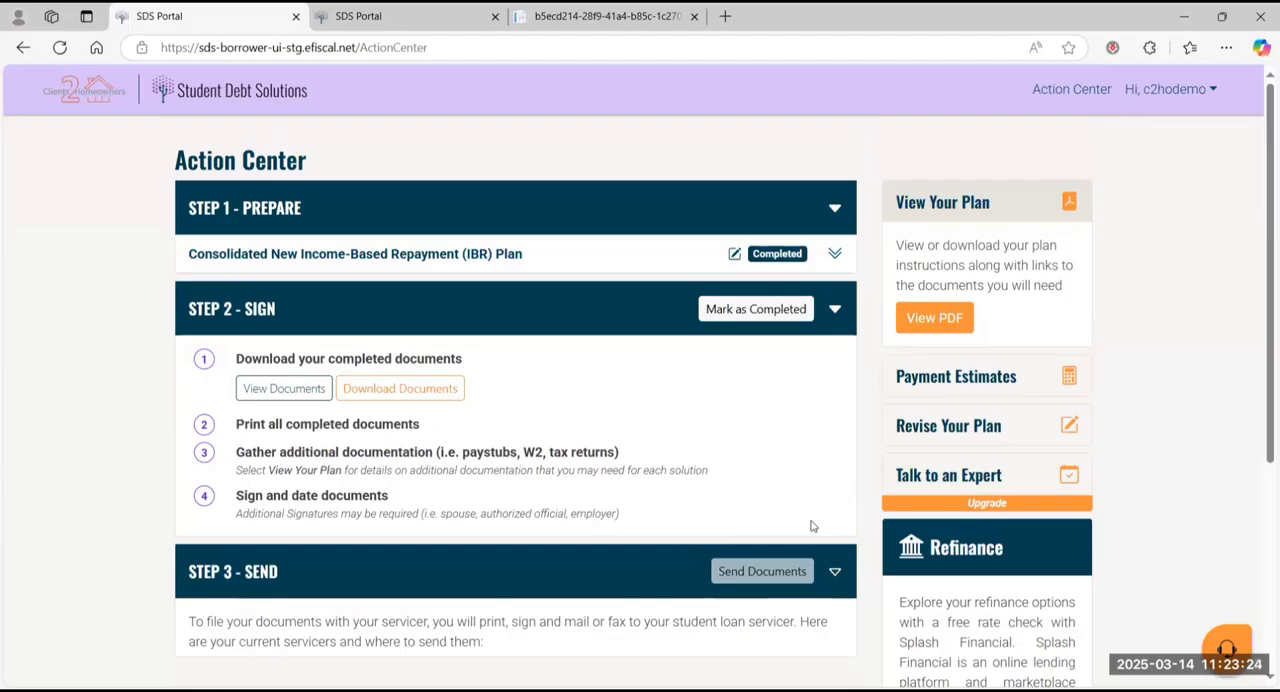
Step: Open the payment estimates for the plan, set the annual income growth to 2%, and apply the change
click(958, 378)
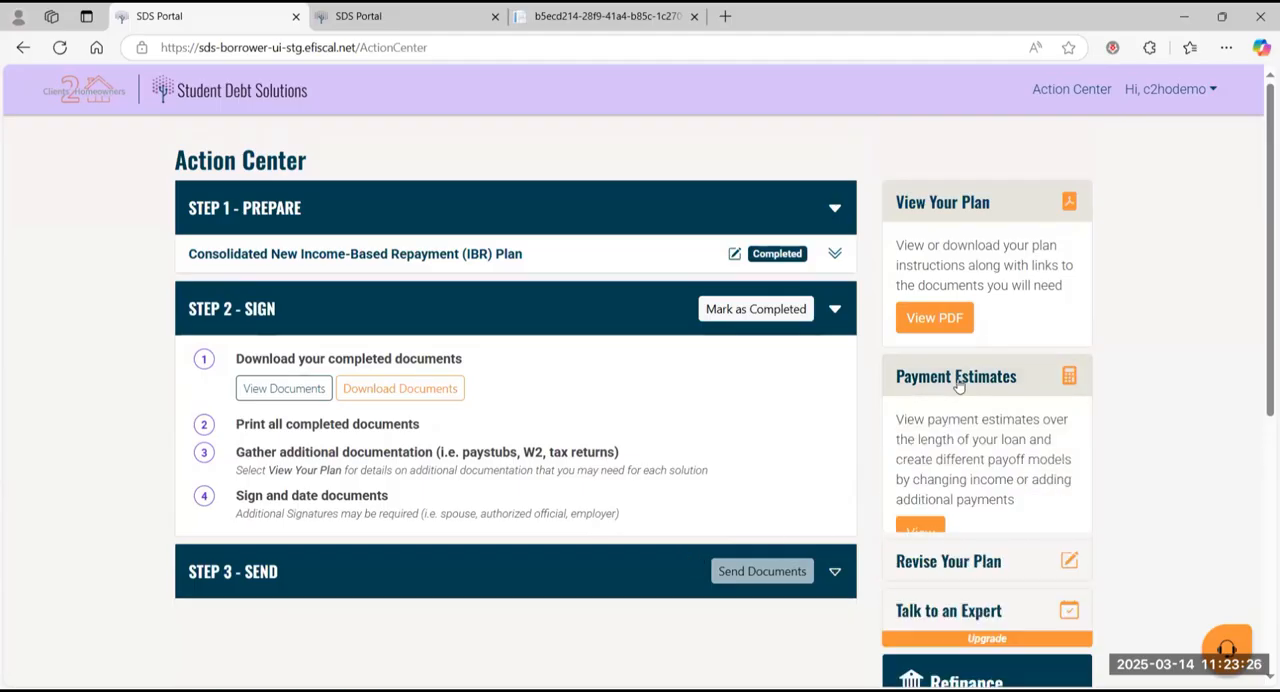
click(920, 535)
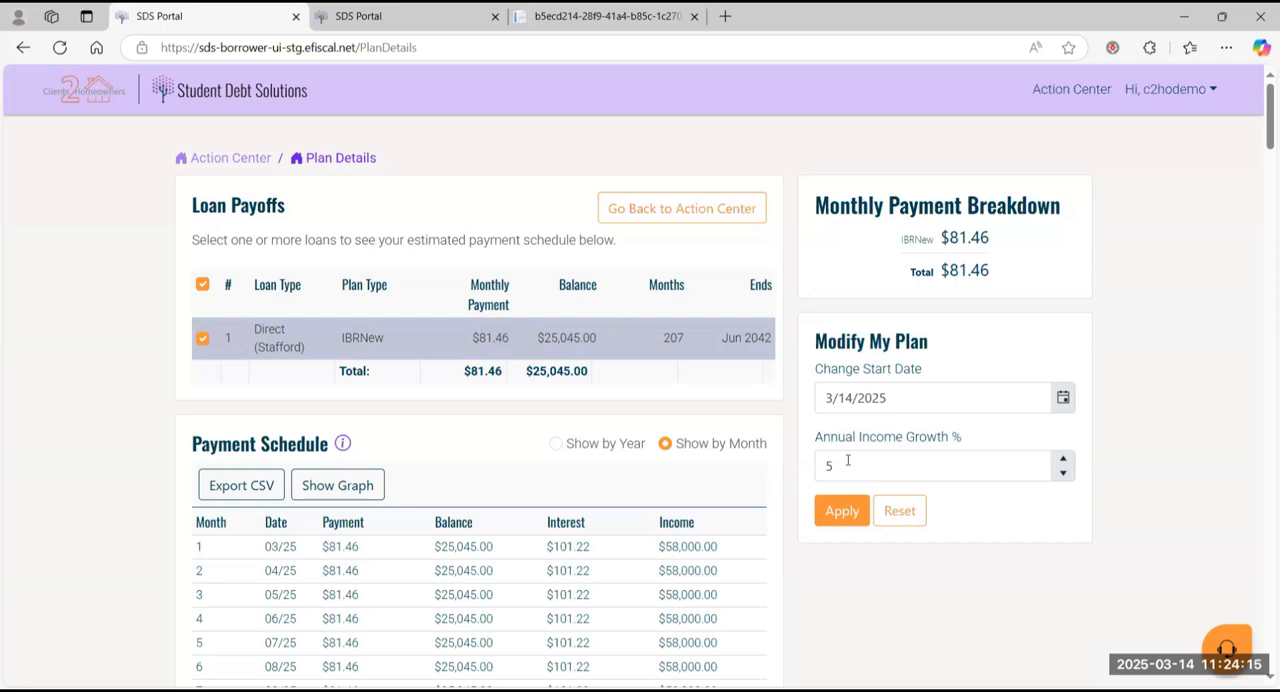
click(847, 460)
key(BackSpace)
key(BackSpace)
key(BackSpace)
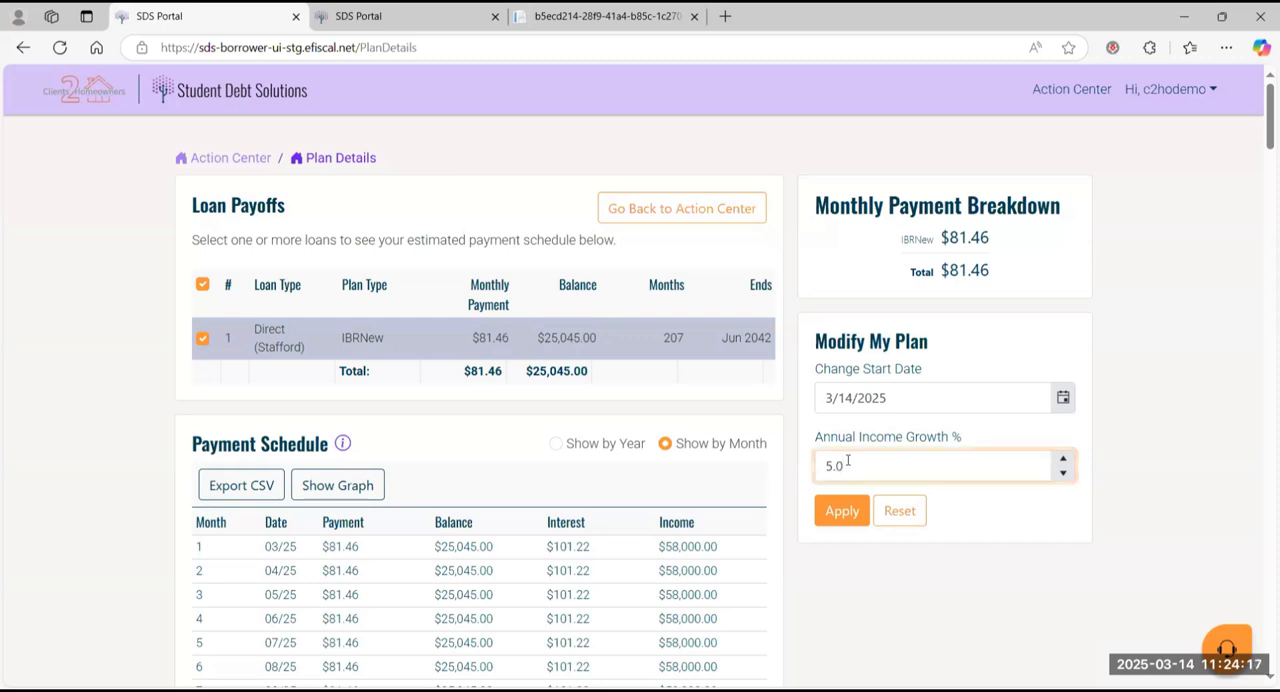
text(2)
click(845, 514)
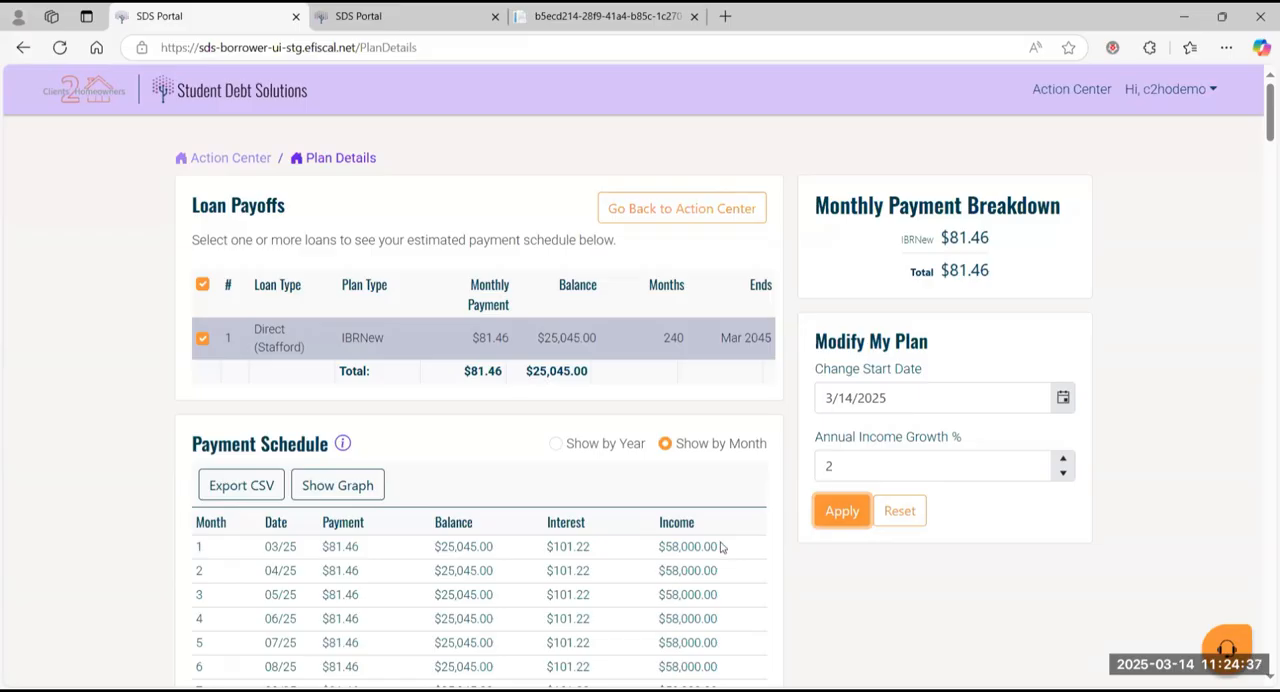
Step: Examine the recalculated monthly payment schedule, comparing payment, balance, interest and income over the first years
scroll(670, 573, down, 1)
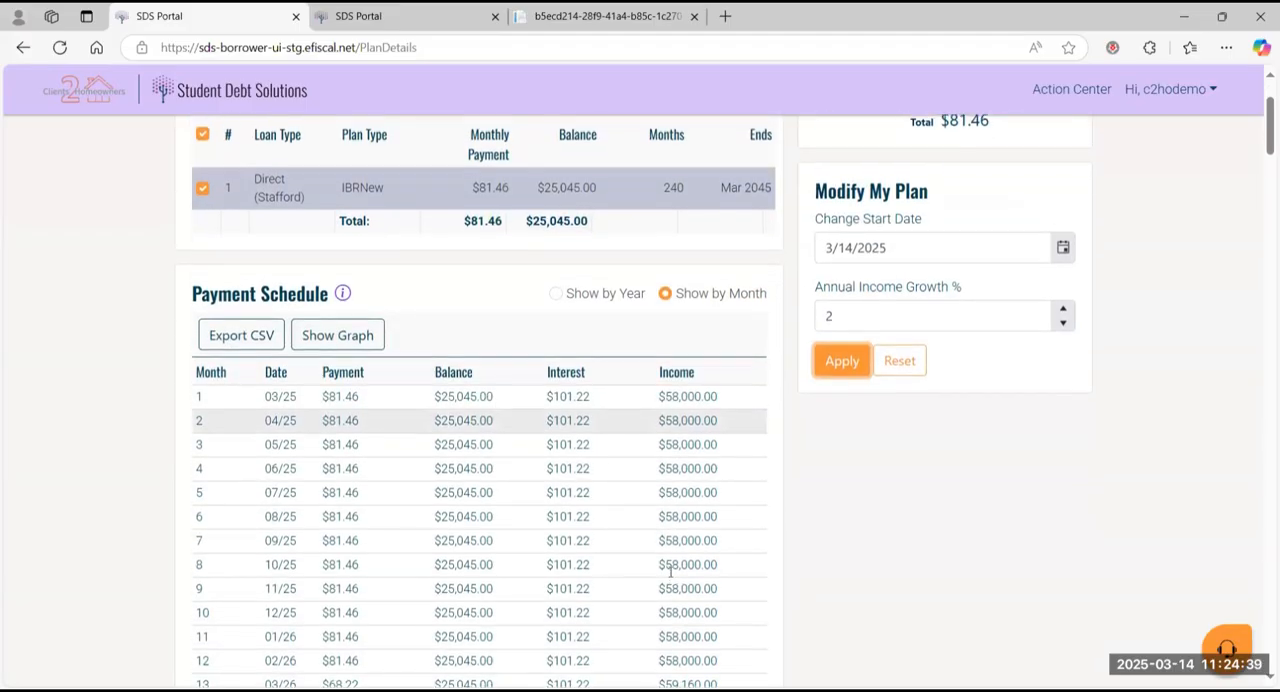
scroll(670, 573, up, 1)
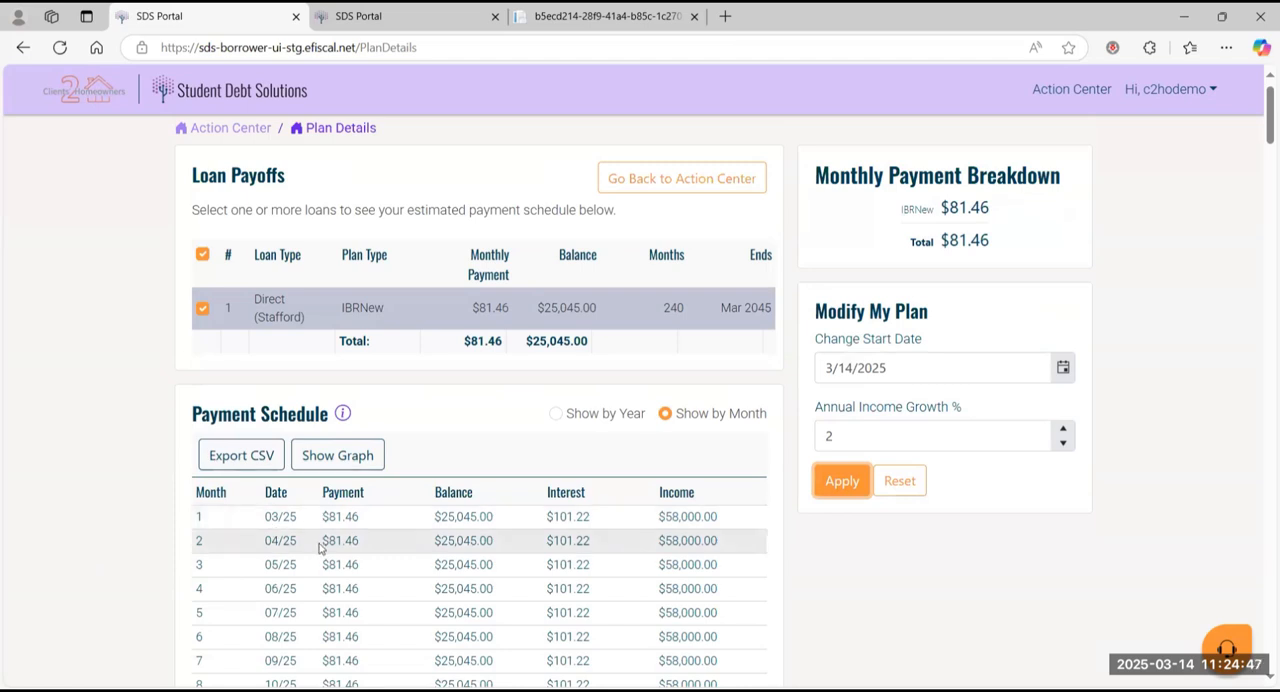
scroll(315, 545, down, 2)
scroll(318, 548, down, 5)
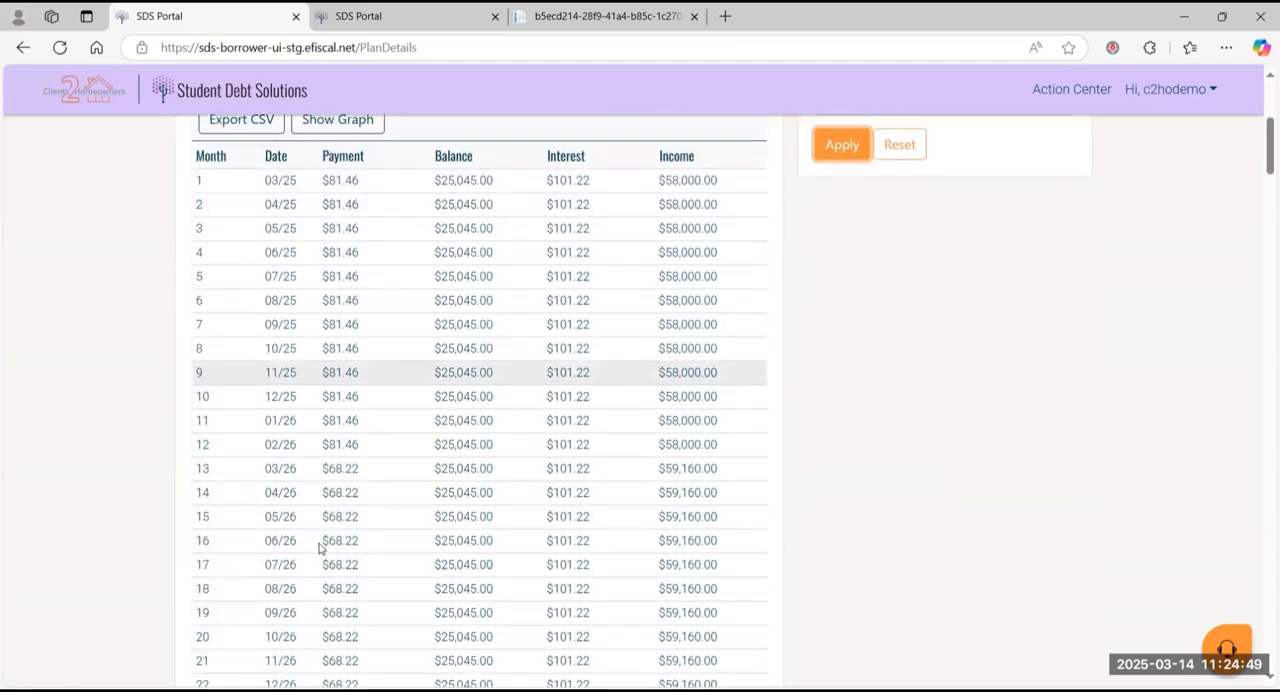
scroll(318, 548, up, 1)
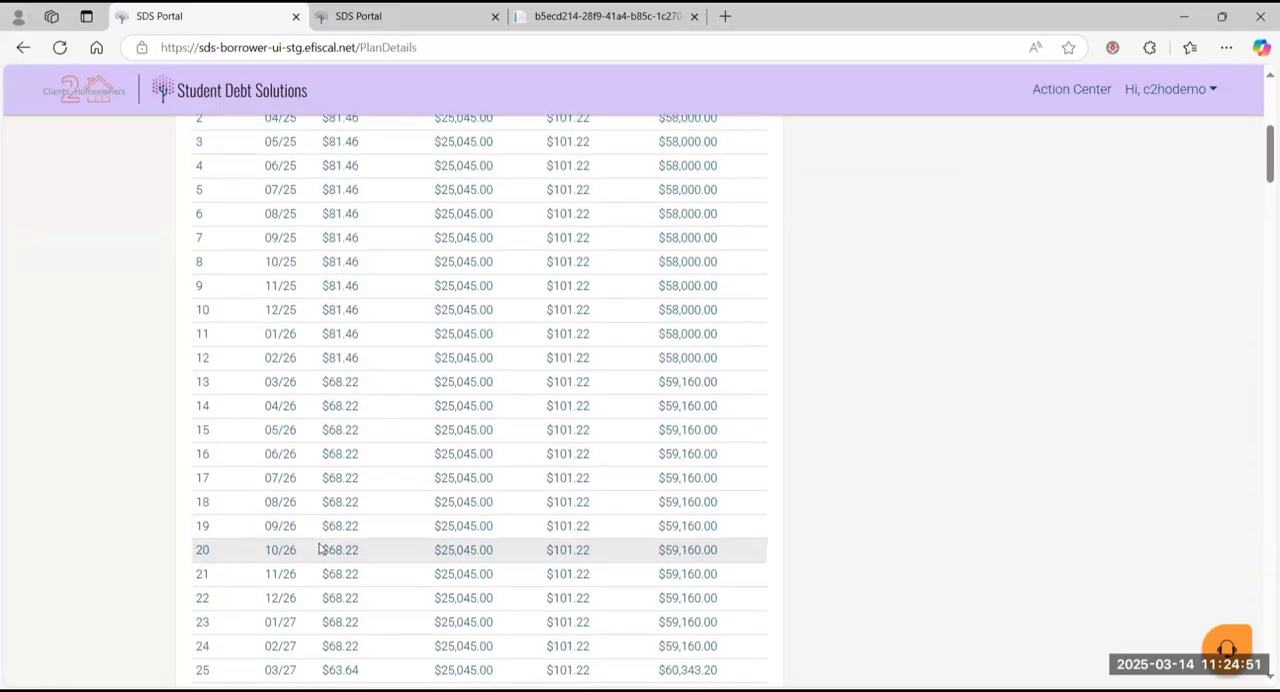
Step: Compare the monthly payments and income year by year in the payment schedule, from the second-year payment drop through 2029
triple_click(347, 383)
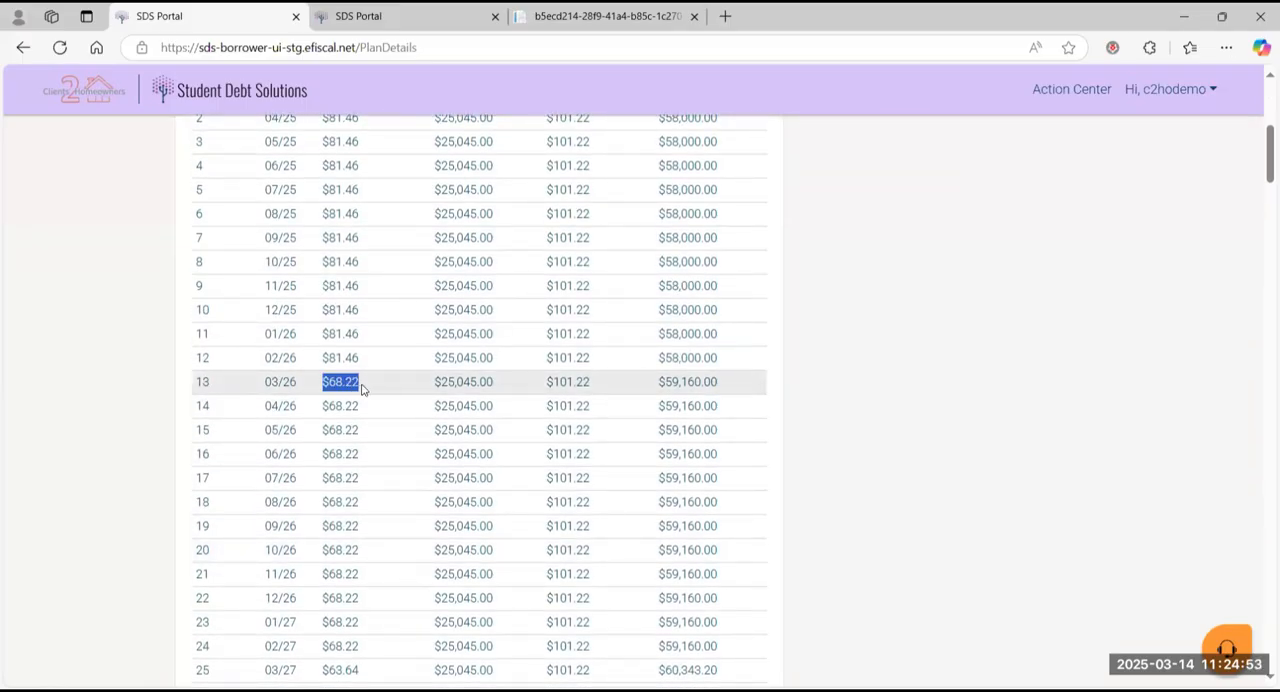
right_click(369, 395)
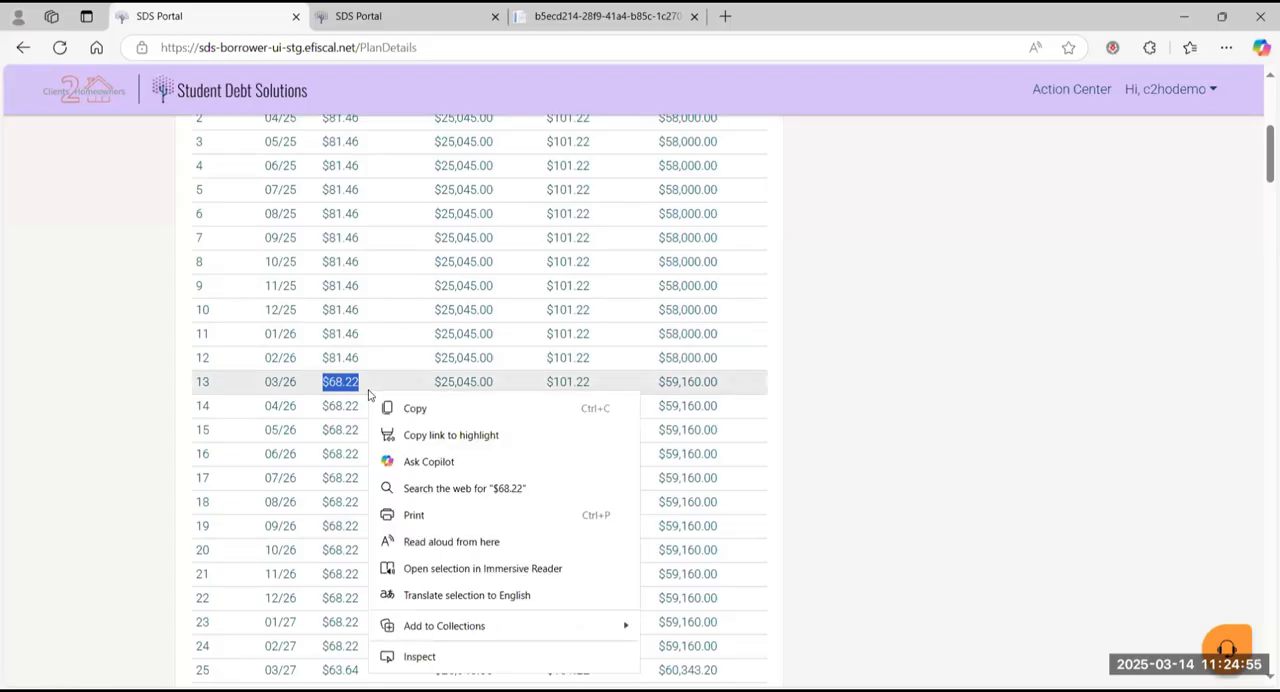
click(130, 431)
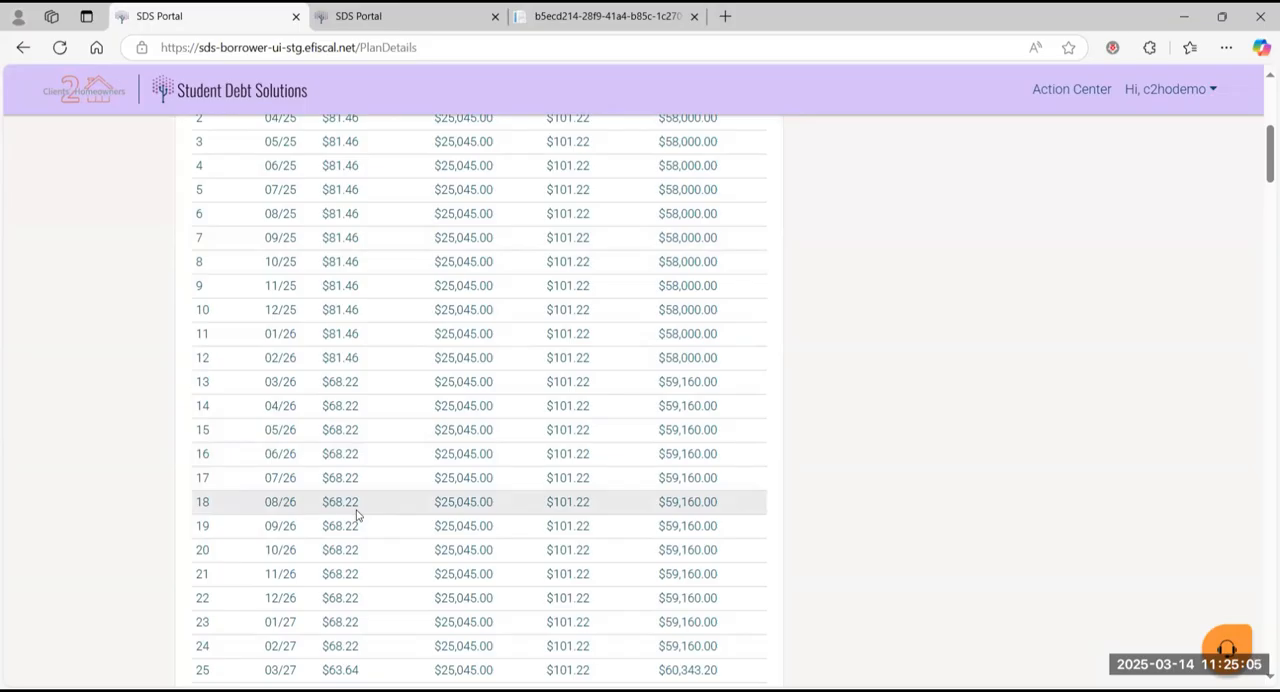
scroll(357, 514, down, 3)
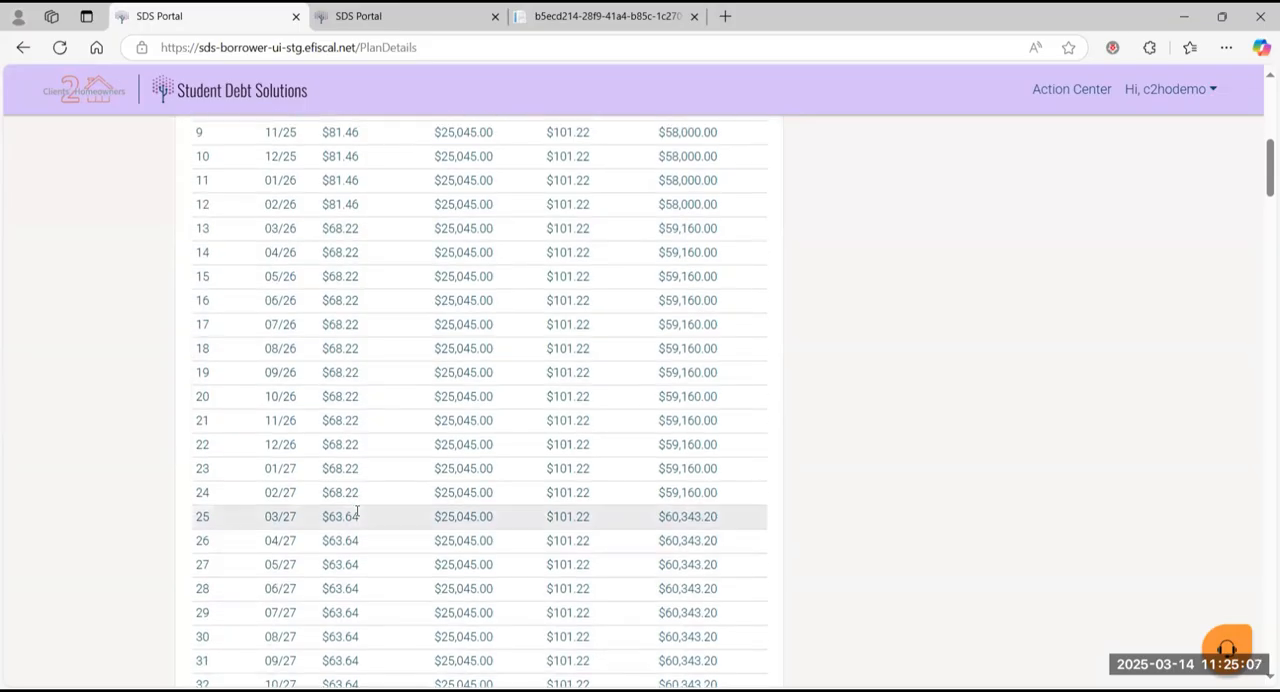
scroll(357, 511, down, 5)
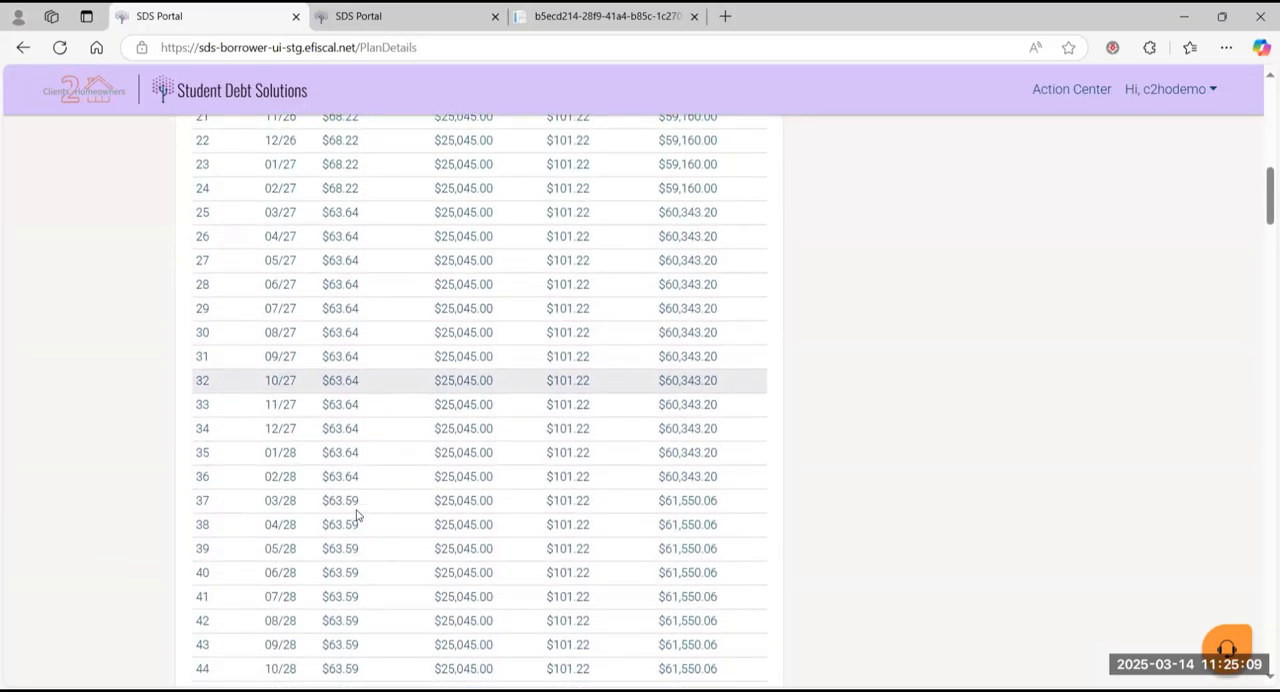
scroll(357, 514, down, 4)
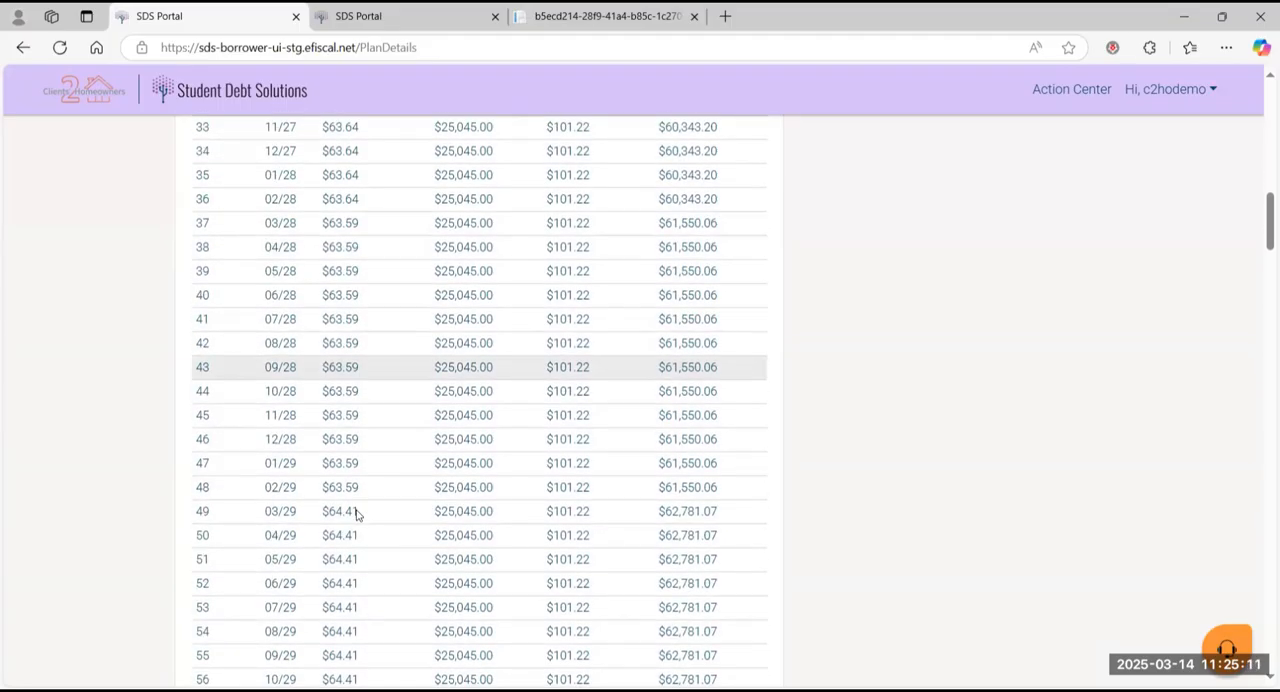
scroll(357, 514, up, 15)
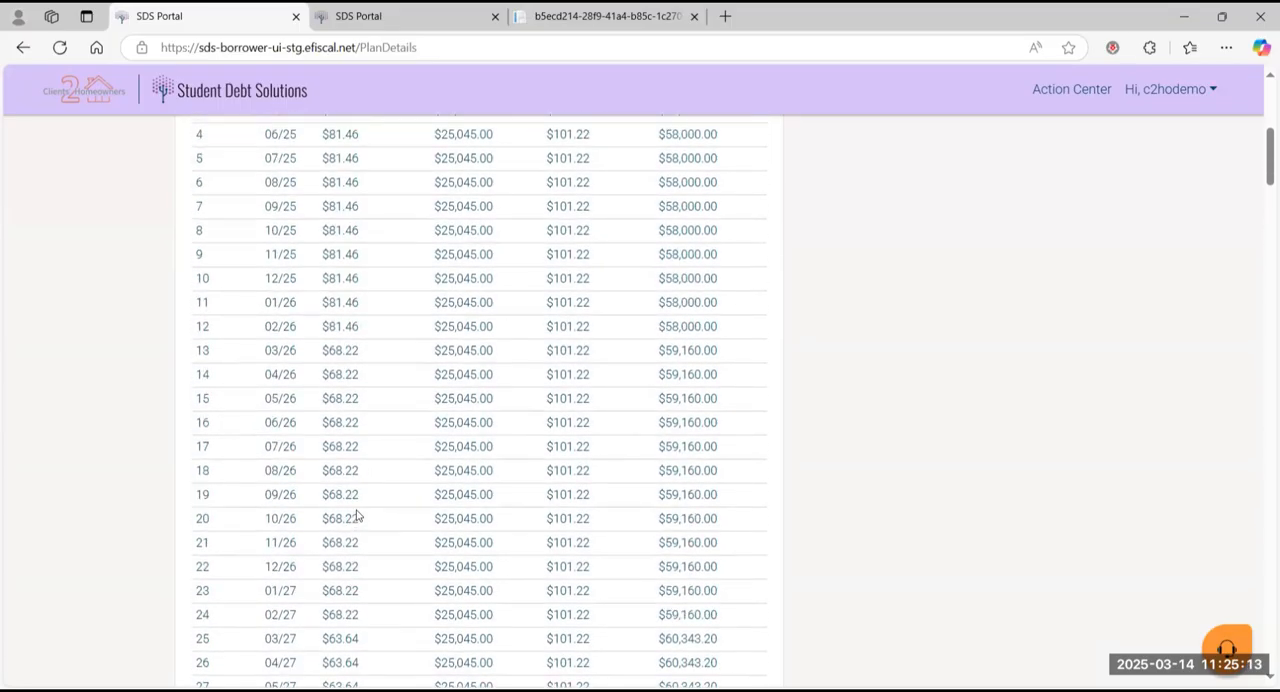
scroll(357, 514, down, 1)
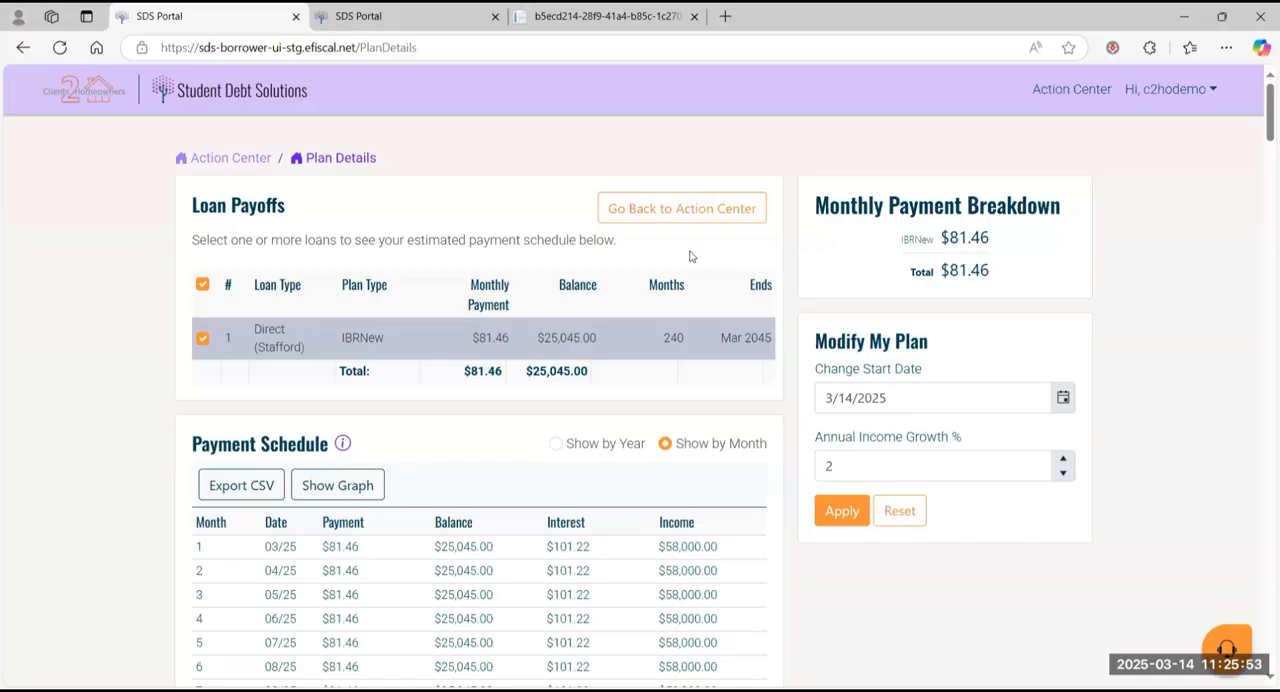
Step: Return to the Action Center and review the Refinance offer from Splash Financial
click(250, 165)
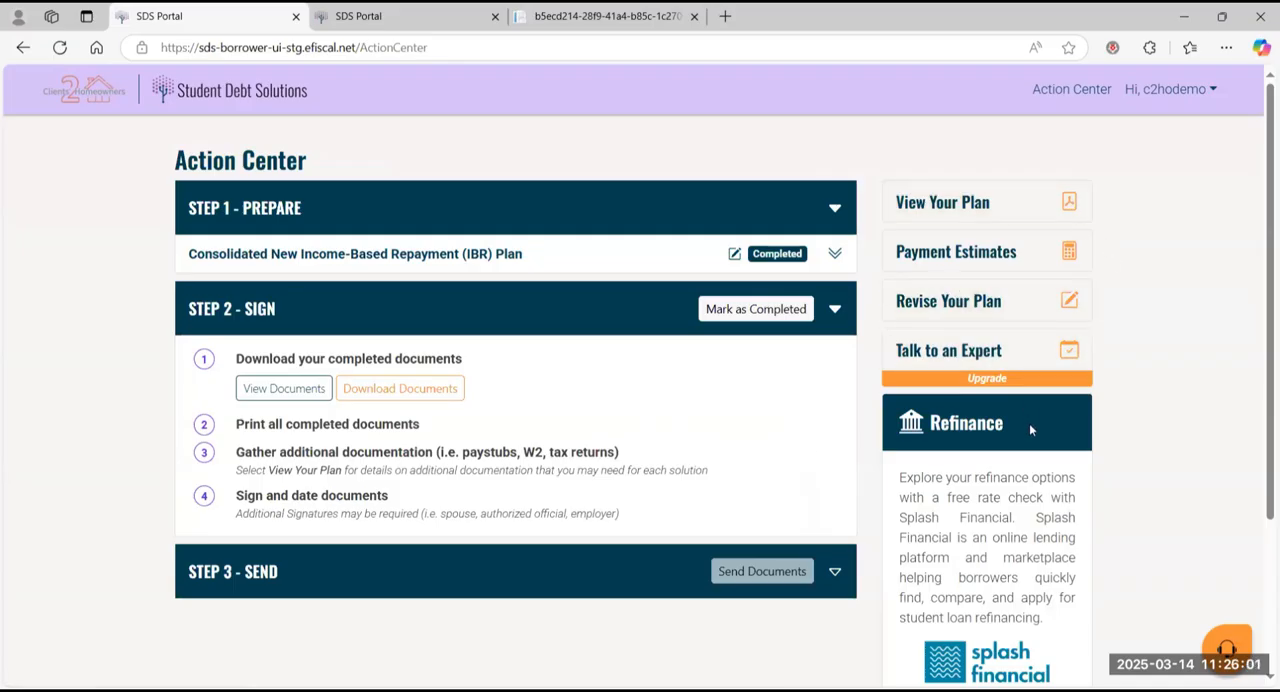
scroll(1029, 423, down, 3)
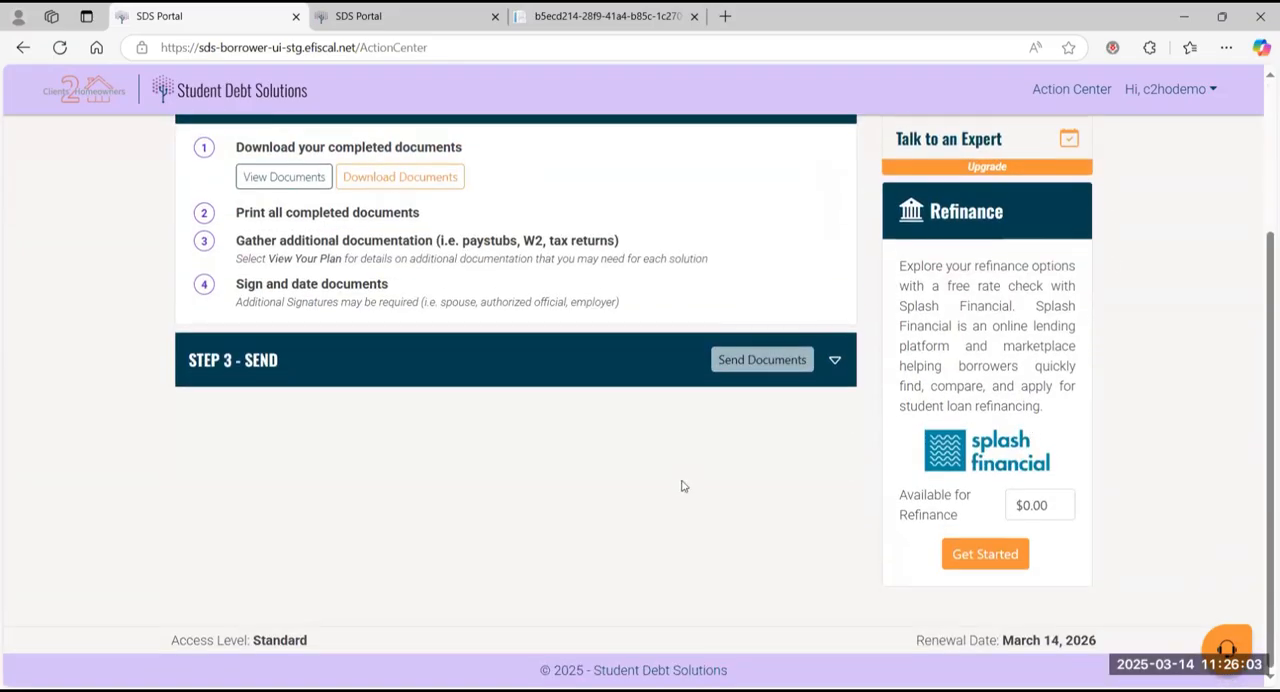